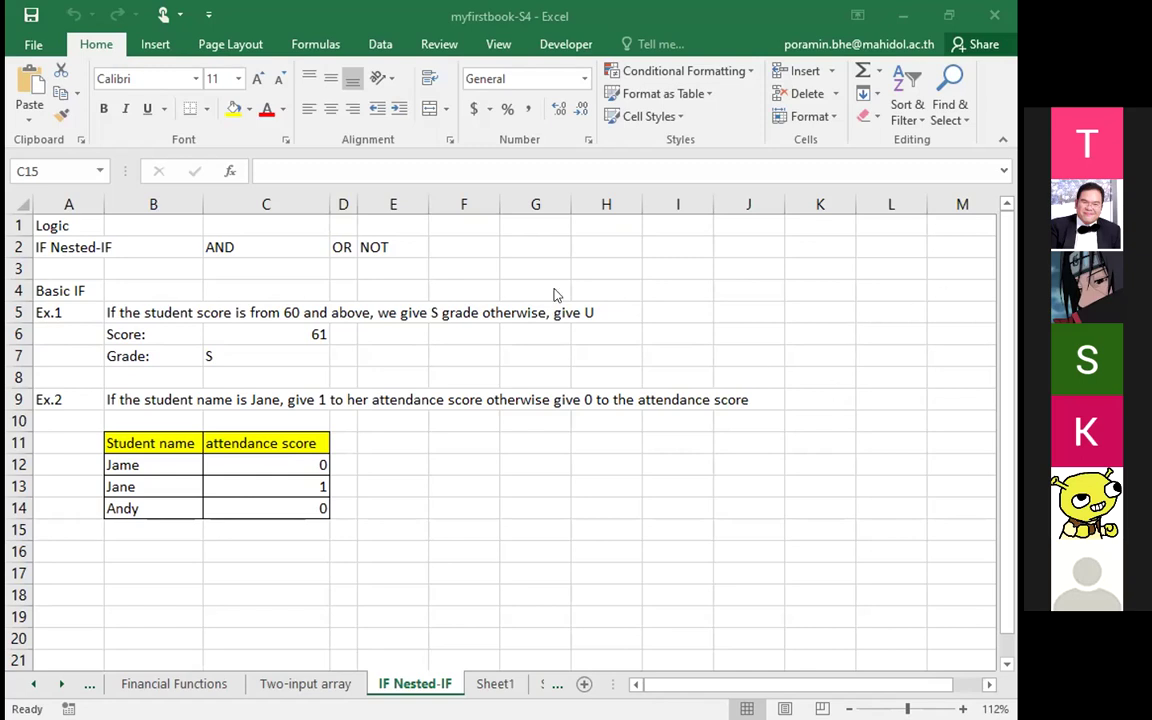
# Step: Open Insert Function for cell C15 and write the comparison operators =, >, <, >=, <=, <> in a text annotation over row 2
pyautogui.click(228, 174)
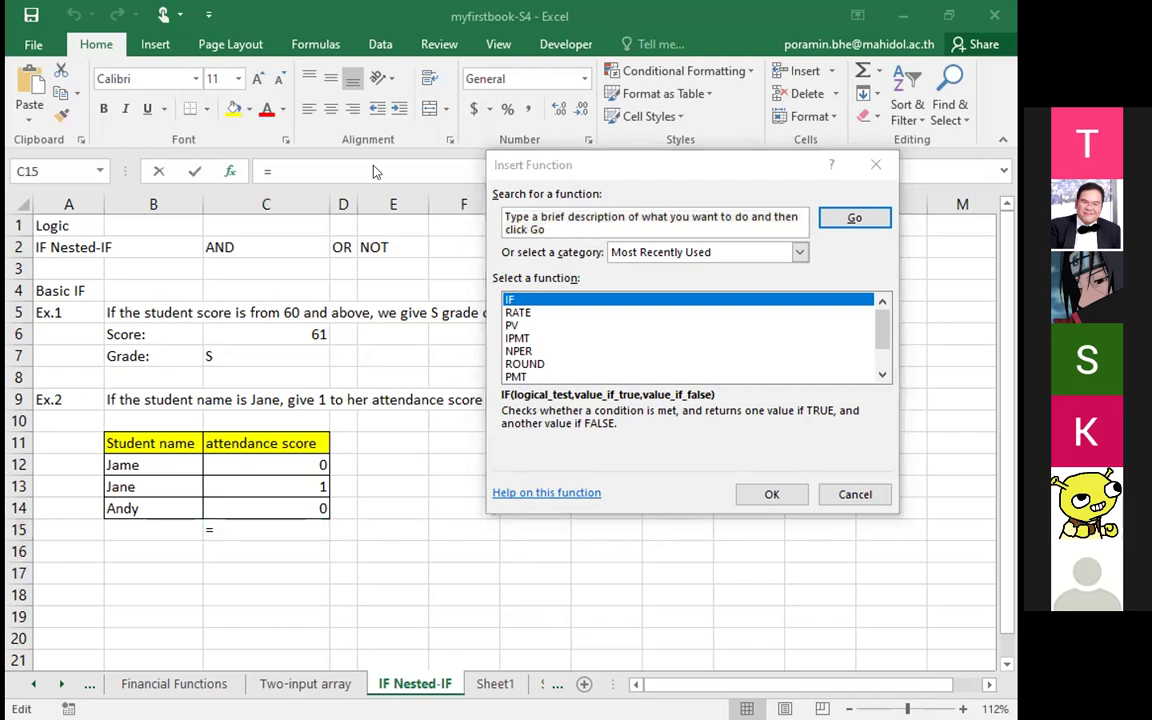
pyautogui.click(266, 247)
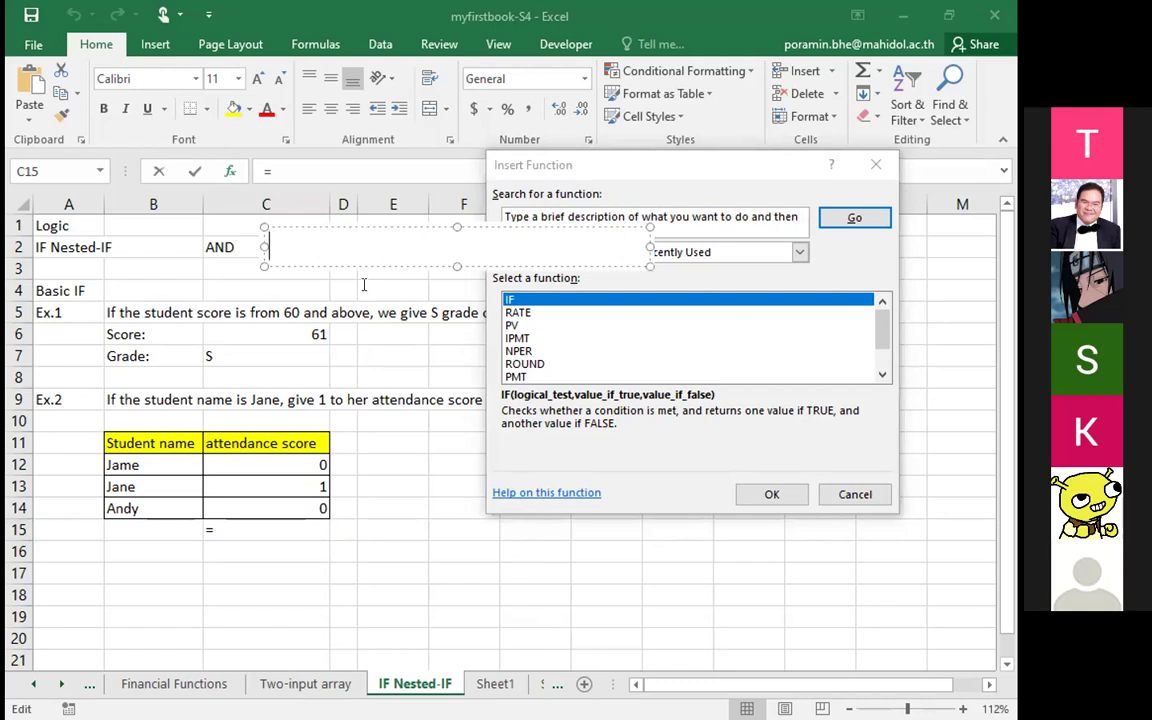
pyautogui.write('=')
pyautogui.write(',')
pyautogui.write(' >,')
pyautogui.write('<')
pyautogui.write(',>=')
pyautogui.press('BackSpace')
pyautogui.write('=')
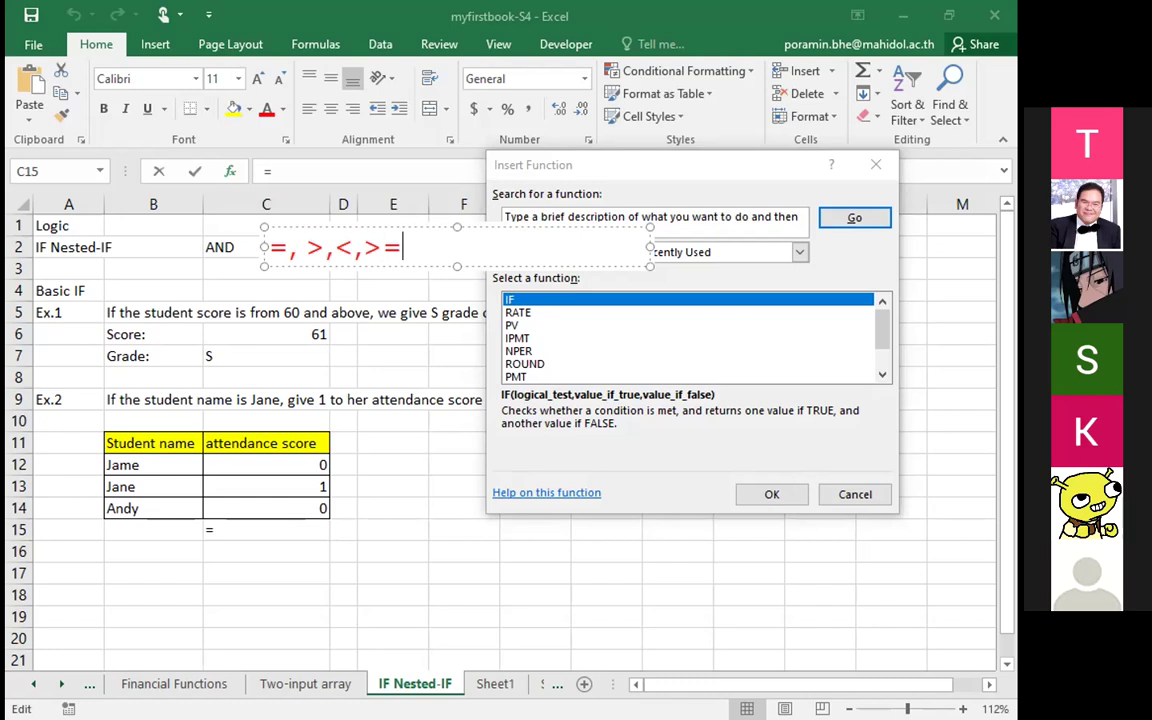
pyautogui.write(', <=')
pyautogui.write(',<>')
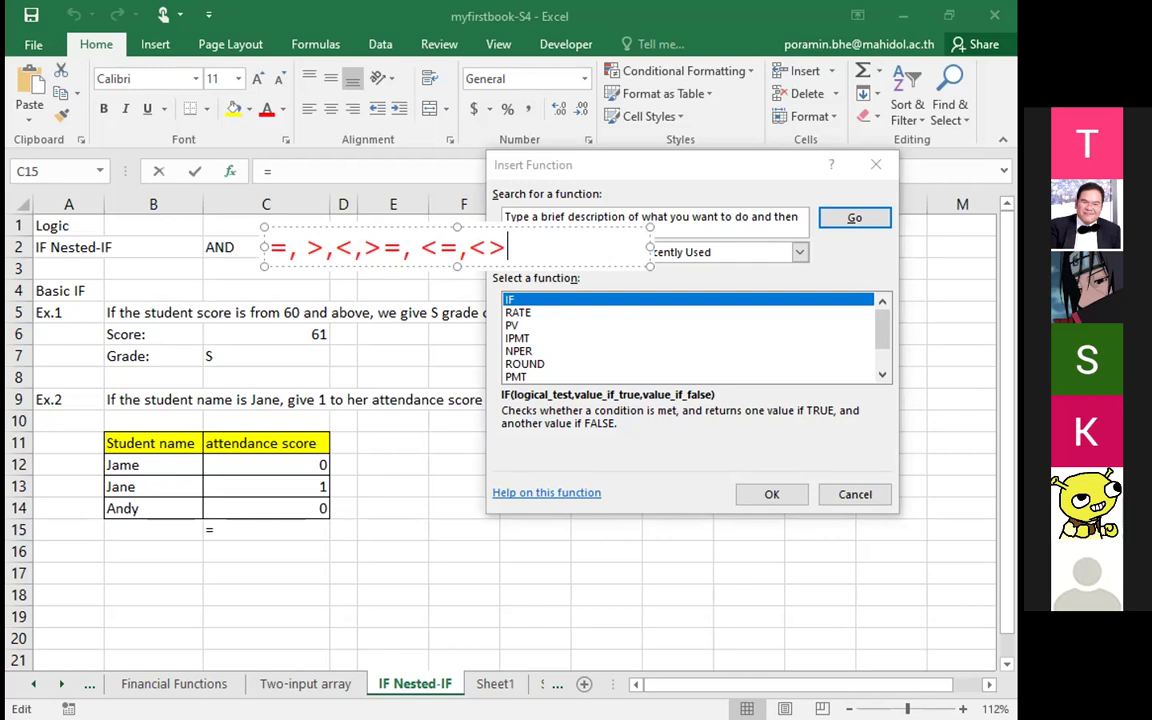
# Step: Add a second annotation line with the example conditions C65>3, A90<>"Hello"
pyautogui.press('Return')
pyautogui.write('C65')
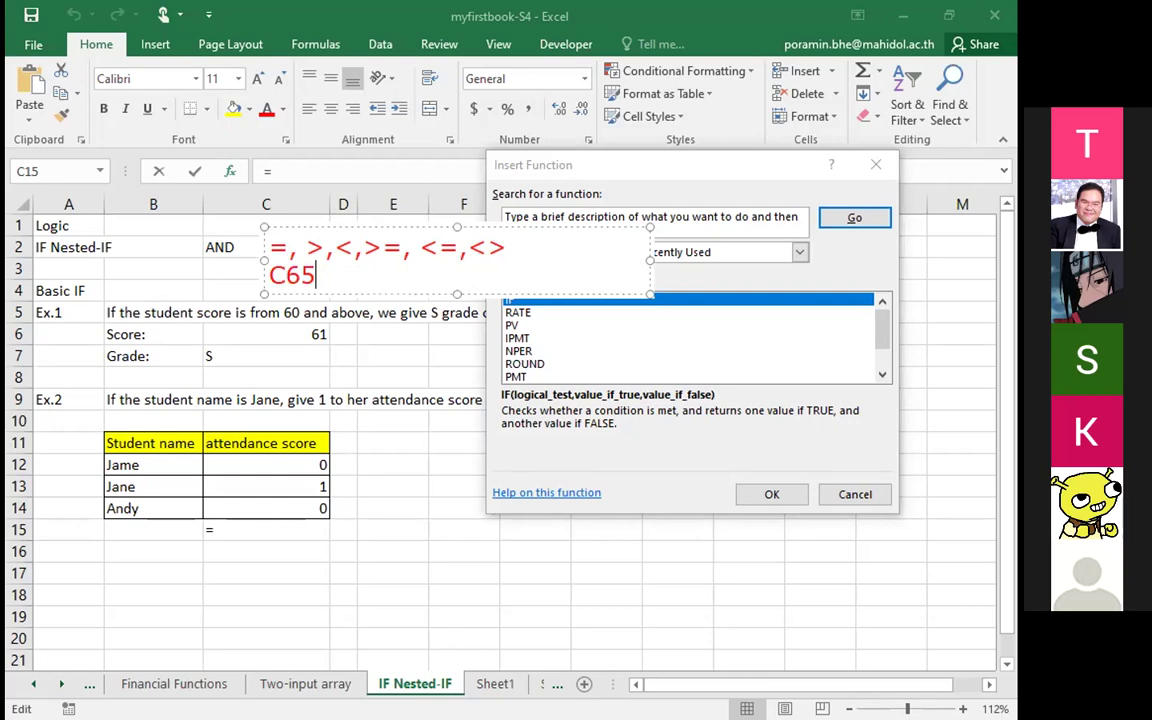
pyautogui.write('>3, A90')
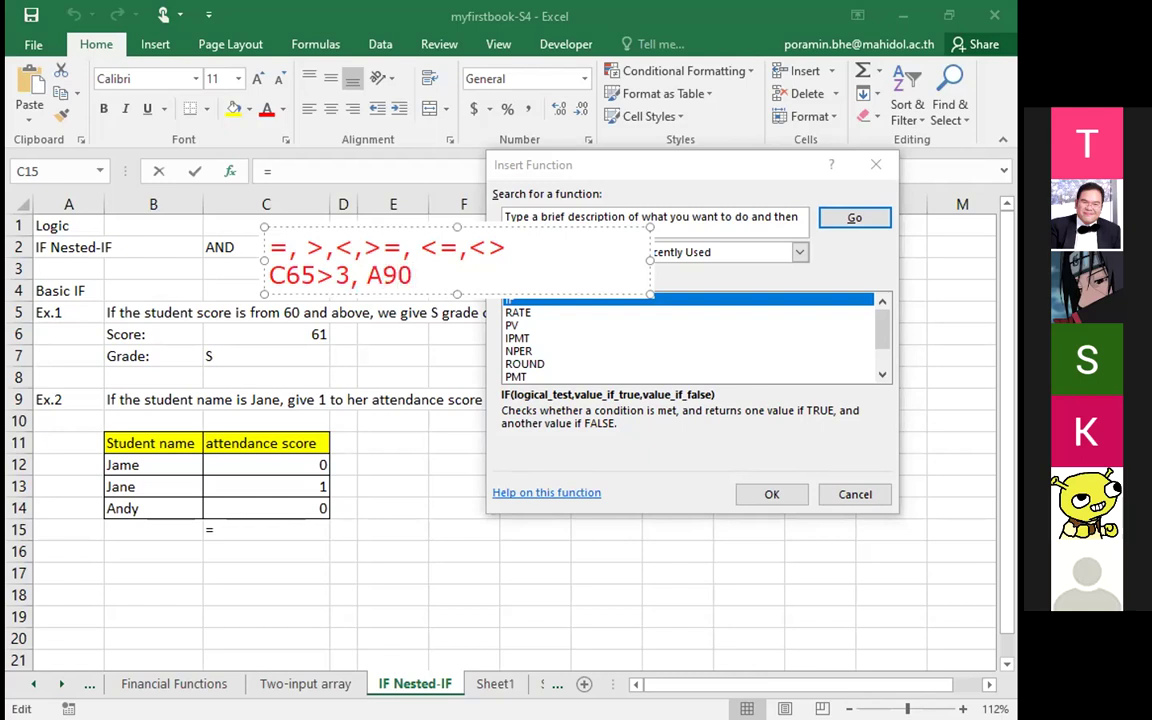
pyautogui.write('<>"Hek')
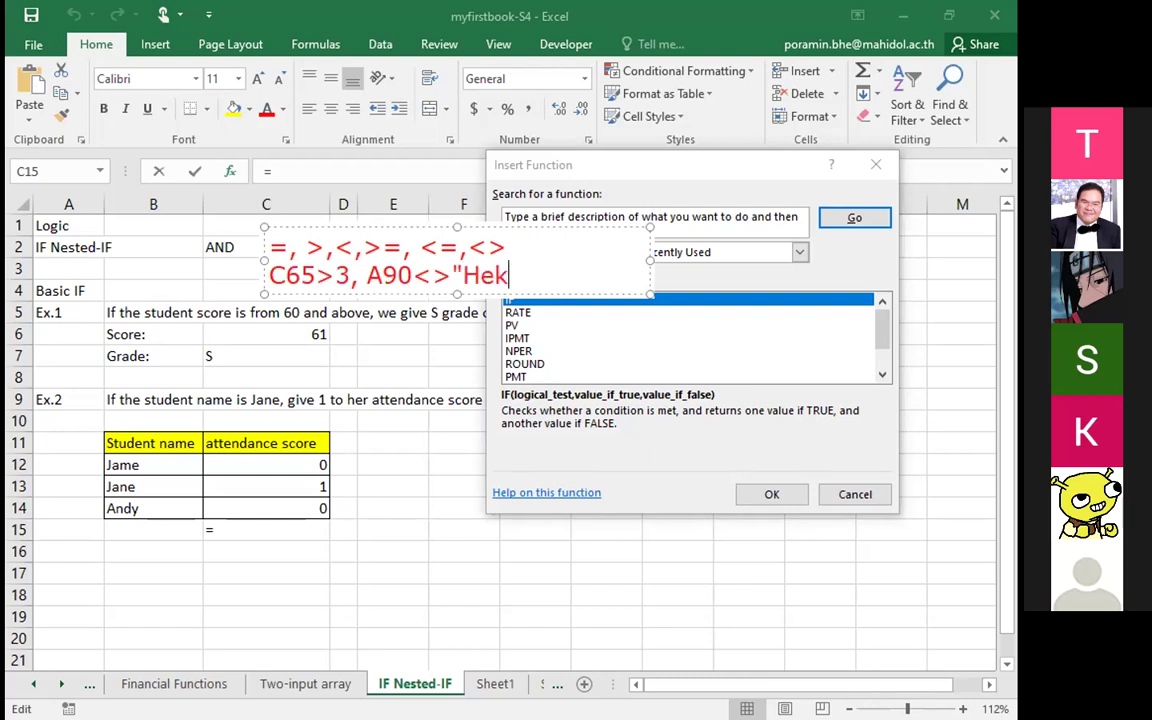
pyautogui.press('BackSpace')
pyautogui.write('llo"')
pyautogui.click(358, 326)
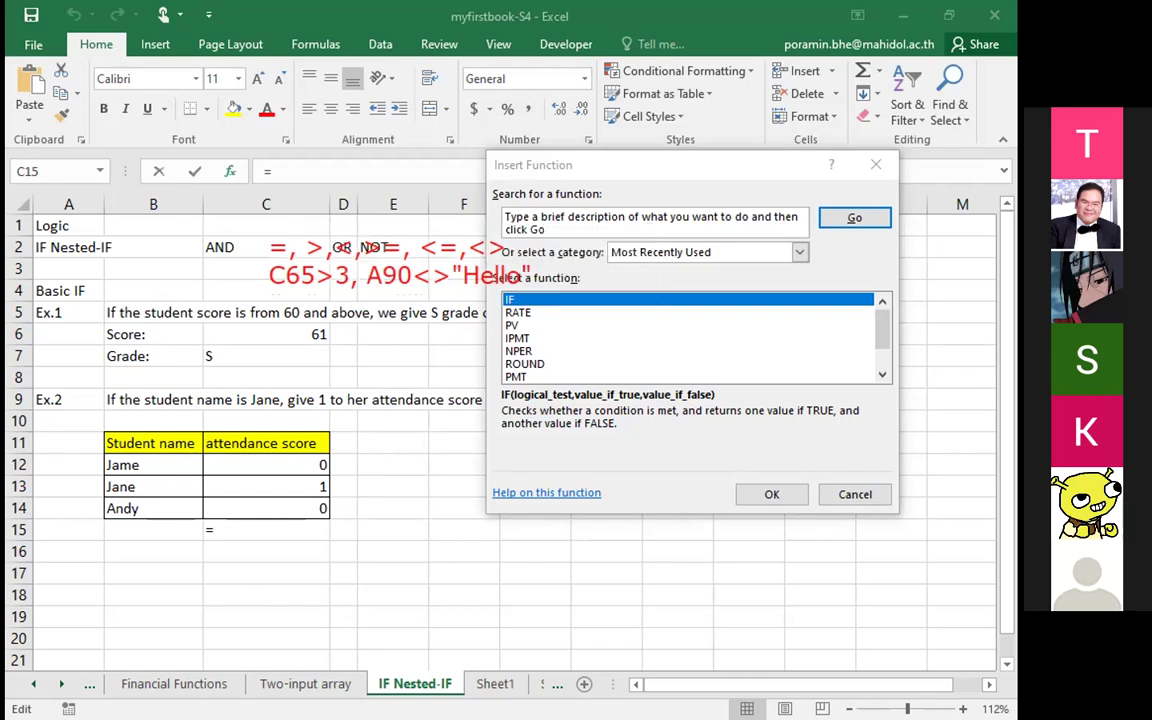
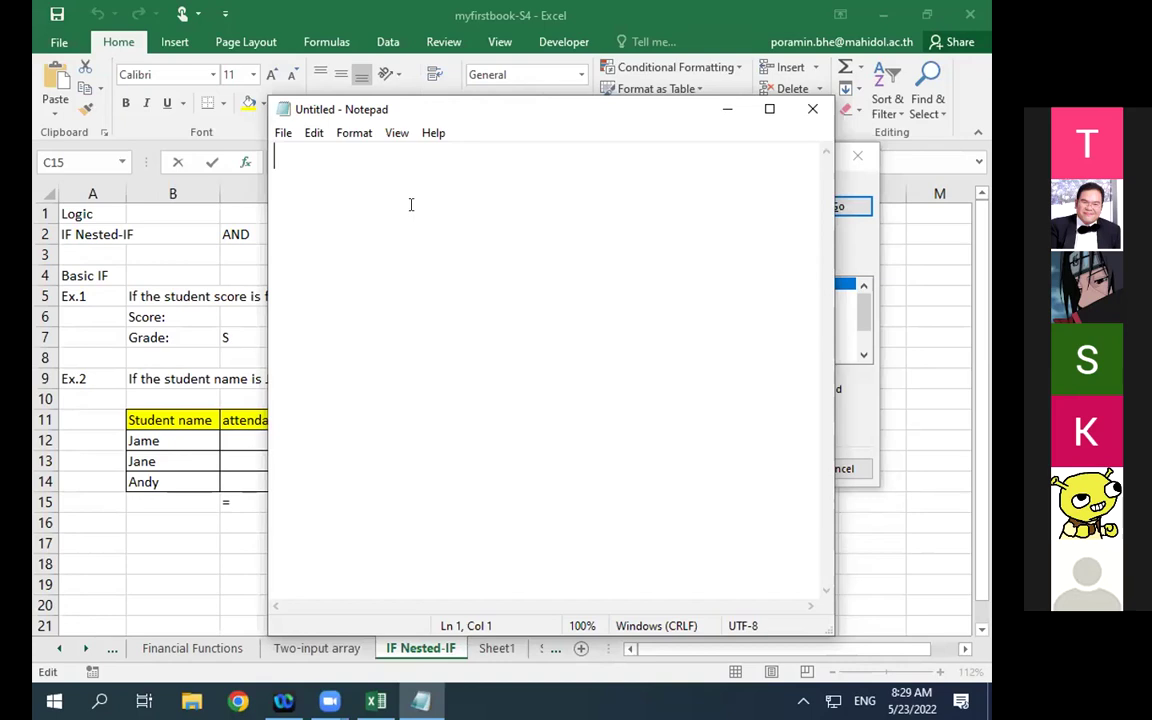
# Step: In Notepad, write the formula =if(c65>=60,"S","U")
pyautogui.write('=if(')
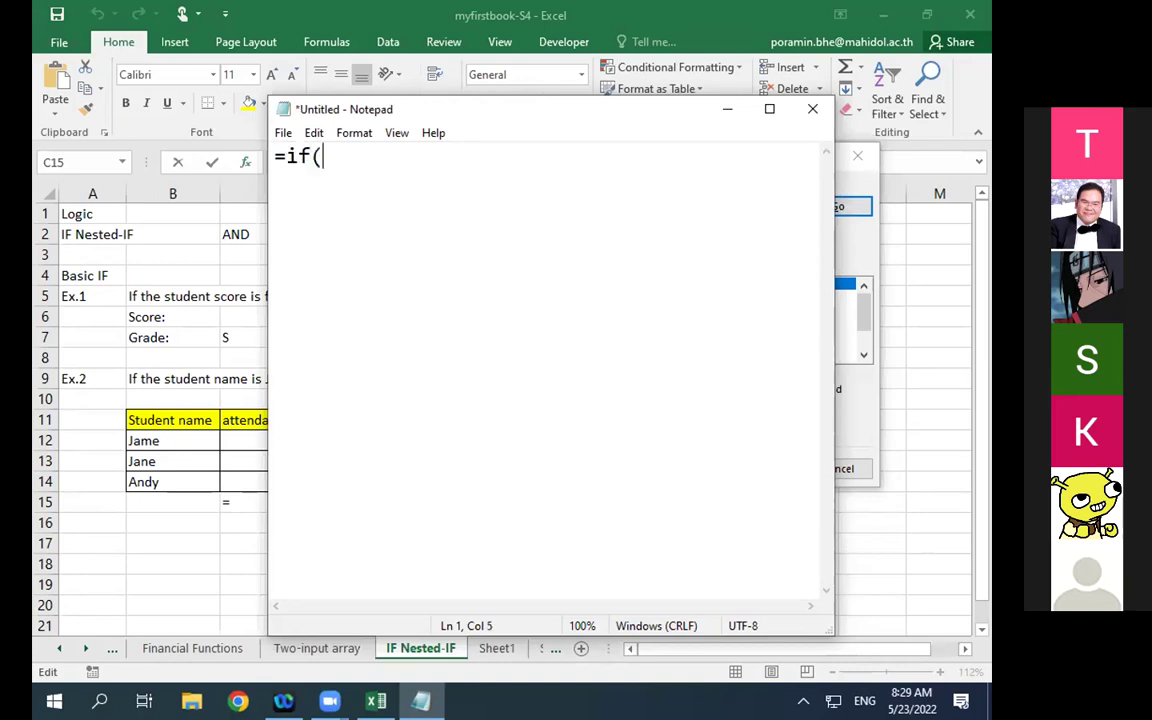
pyautogui.write('c65>=60')
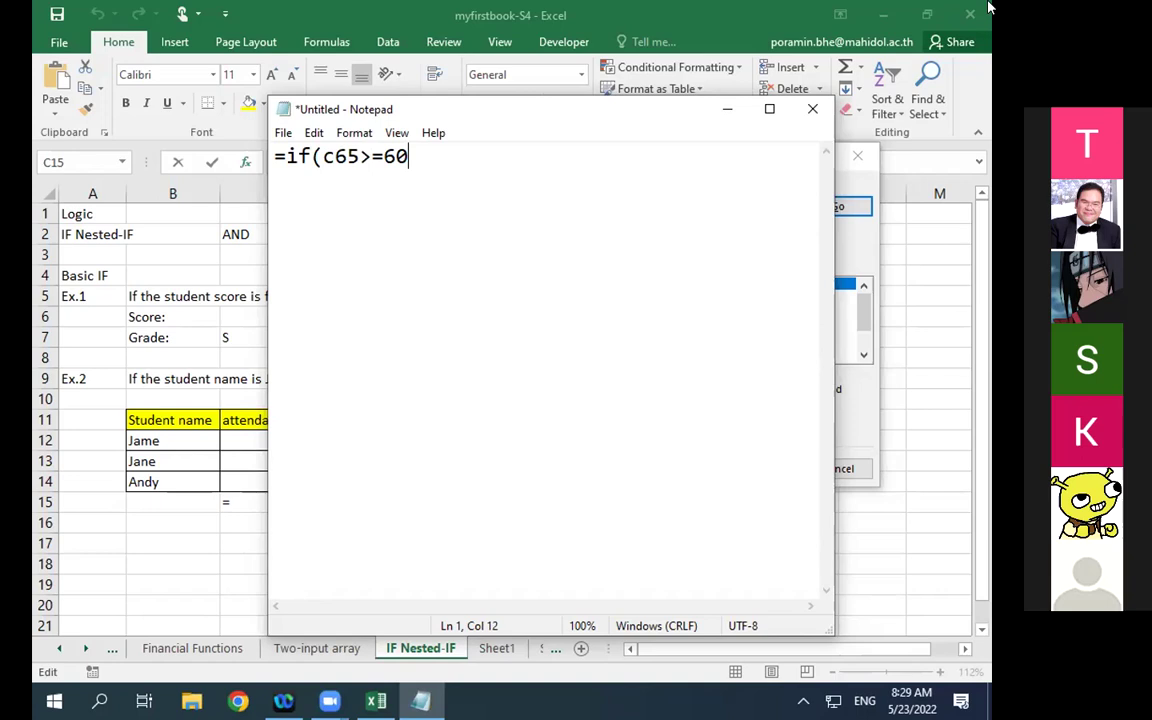
pyautogui.write(',""')
pyautogui.press('Left')
pyautogui.press('Right')
pyautogui.press('Left')
pyautogui.write('S')
pyautogui.press('Right')
pyautogui.write(',"U")')
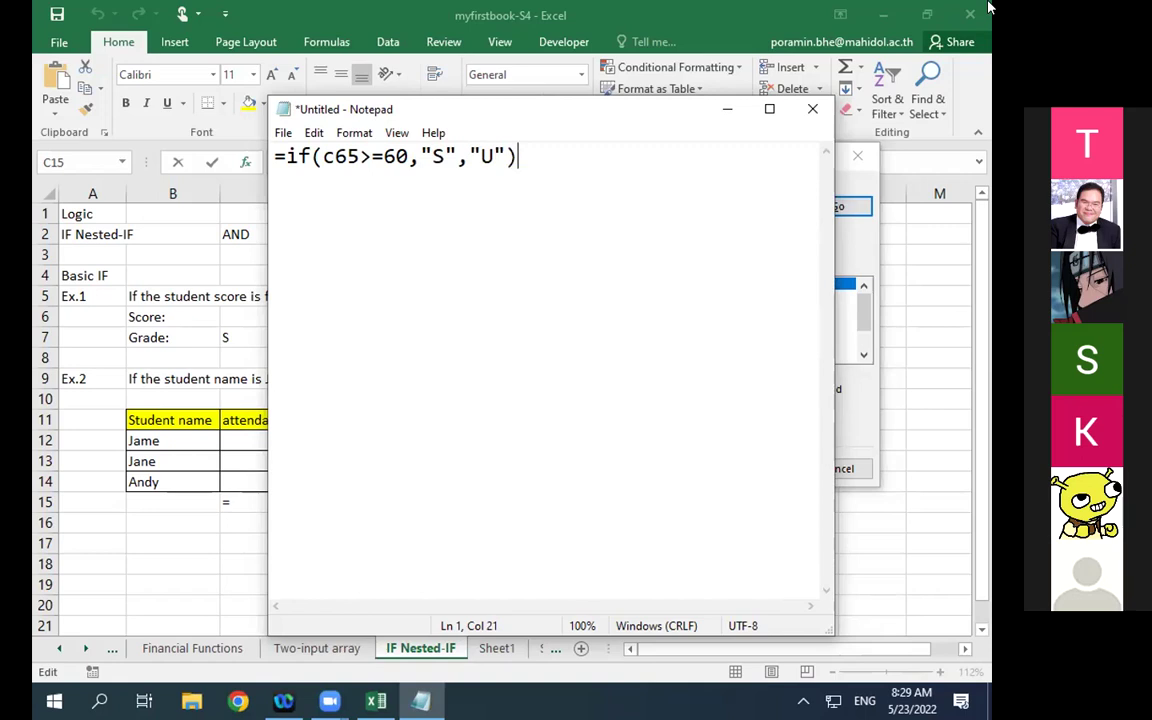
# Step: Copy the whole Notepad formula, return to Excel, and try pasting it into C15 in edit mode after dismissing Insert Function
pyautogui.hotkey('ctrl', 'a')
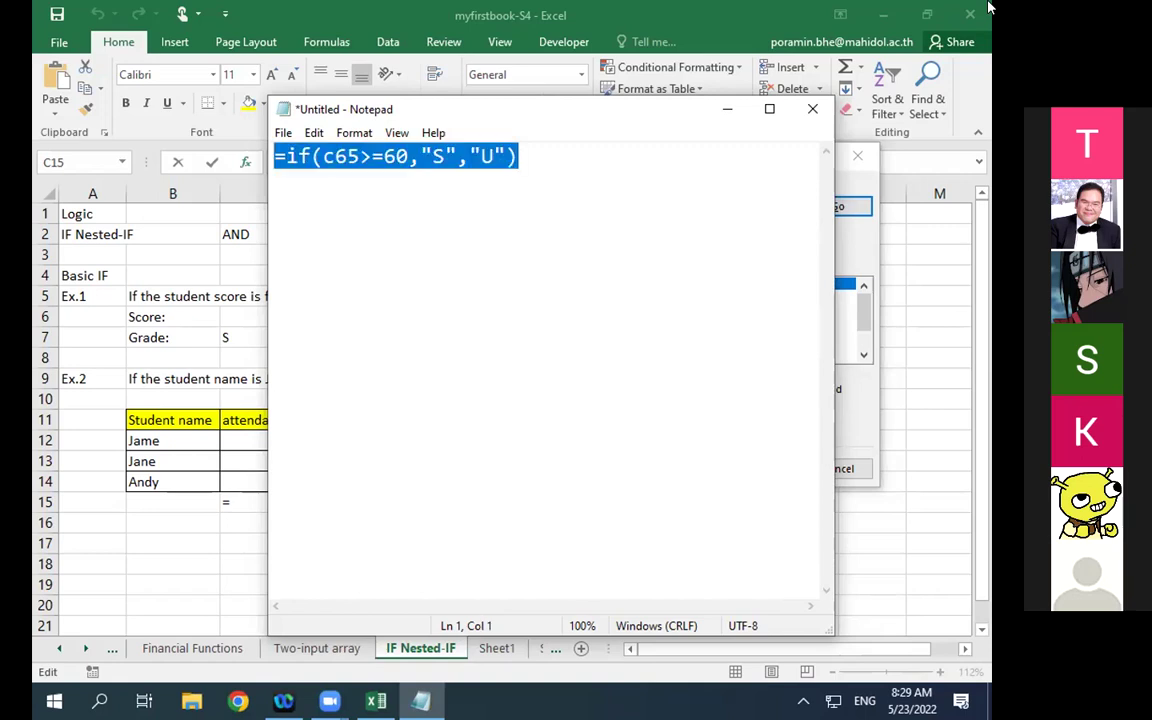
pyautogui.hotkey('alt', 'Tab')
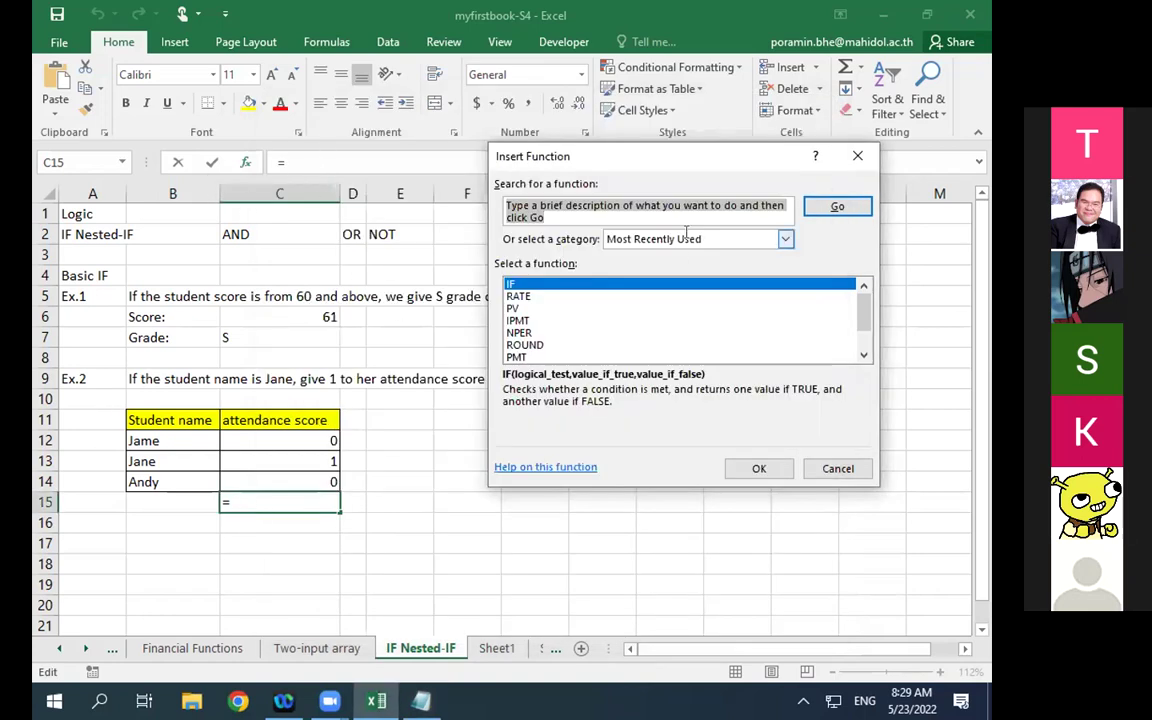
pyautogui.press('Escape')
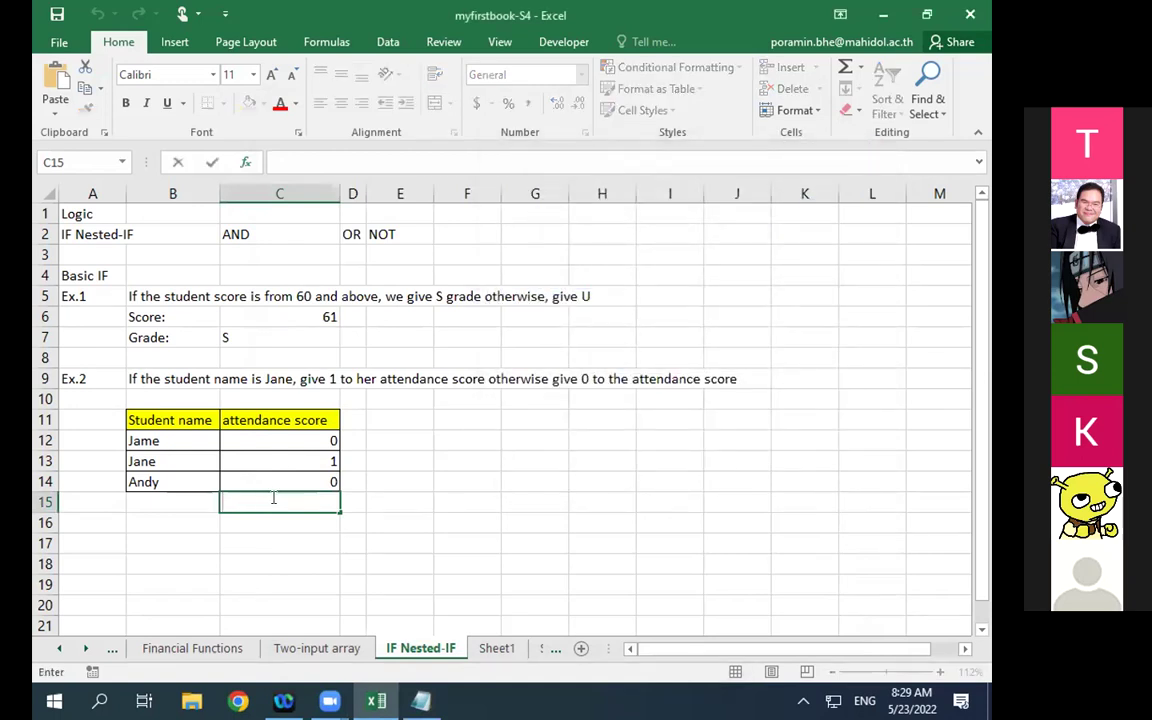
pyautogui.click(48, 80)
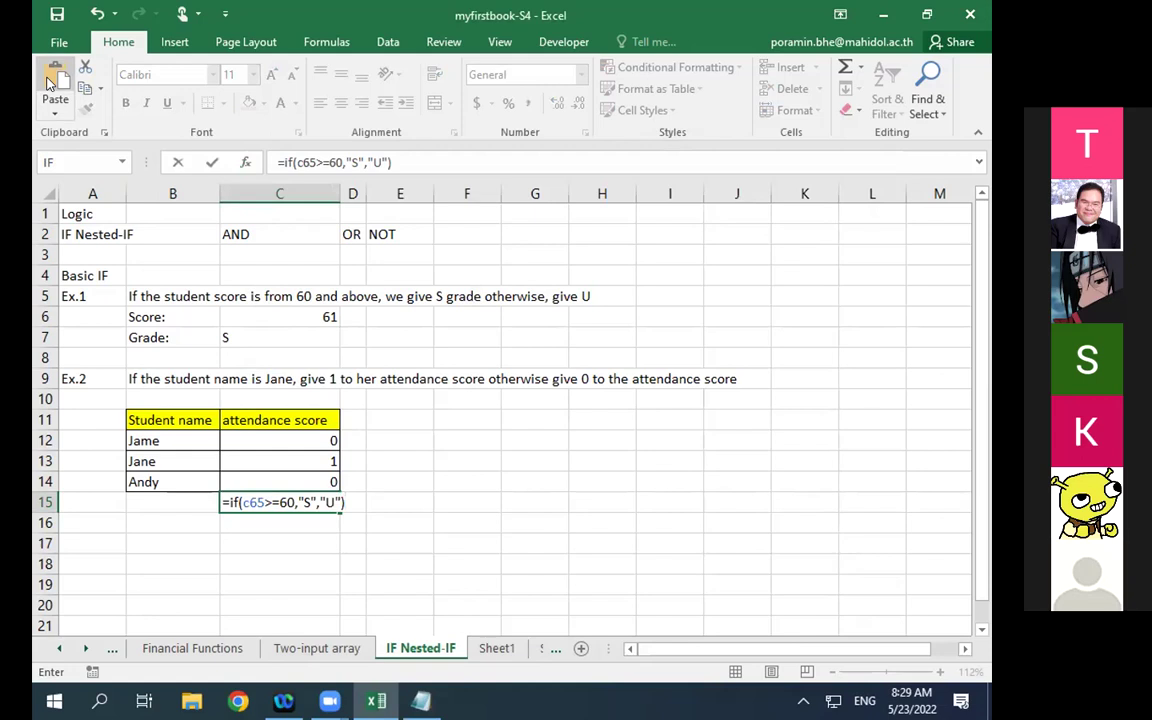
pyautogui.press('Escape')
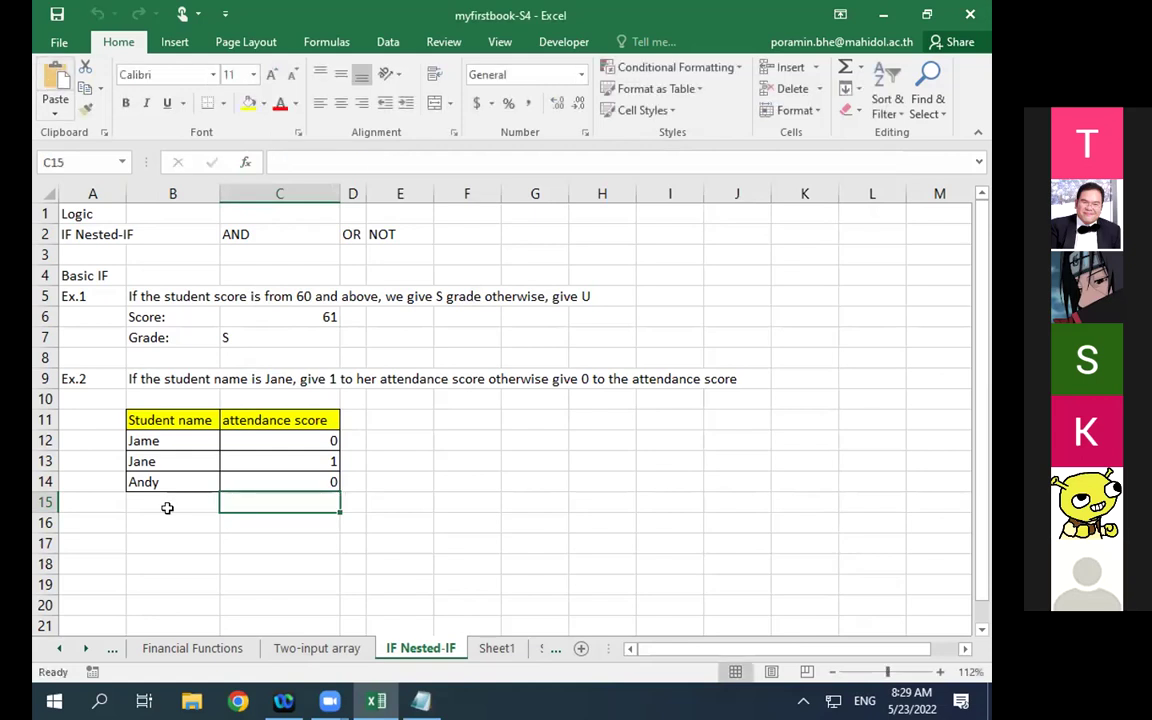
# Step: Paste the copied formula =IF(C65>=60,"S","U") directly onto the selected cell C15, and clear the cell again
pyautogui.click(512, 516)
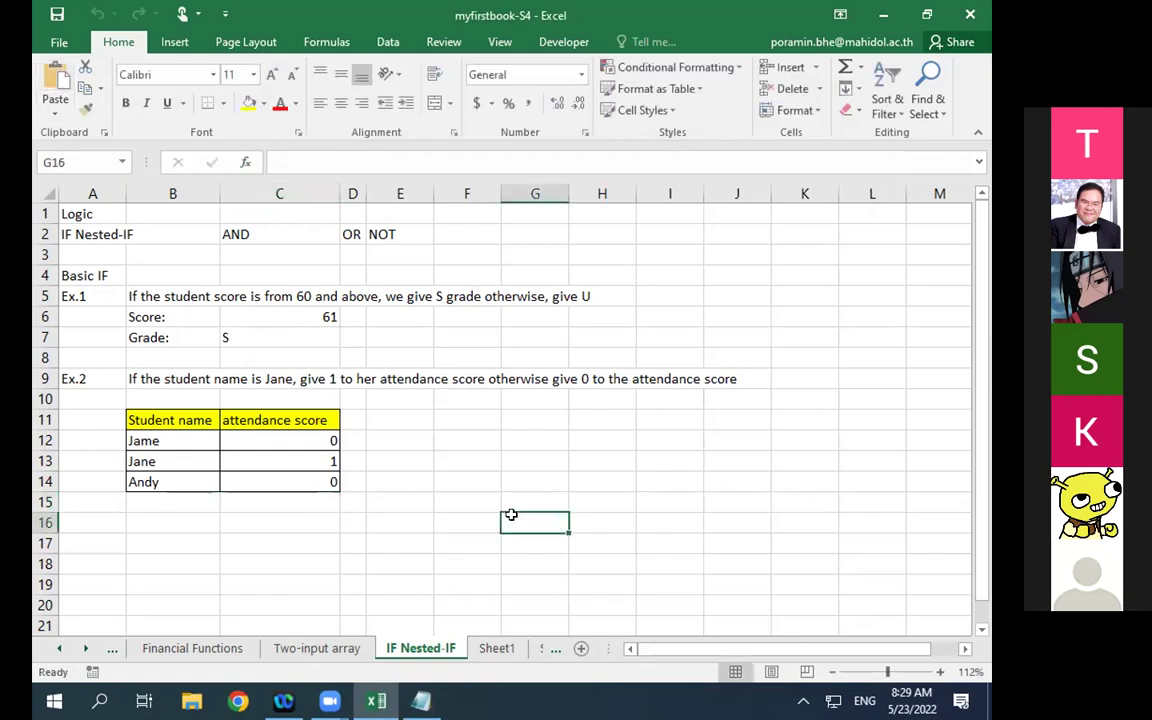
pyautogui.click(239, 503)
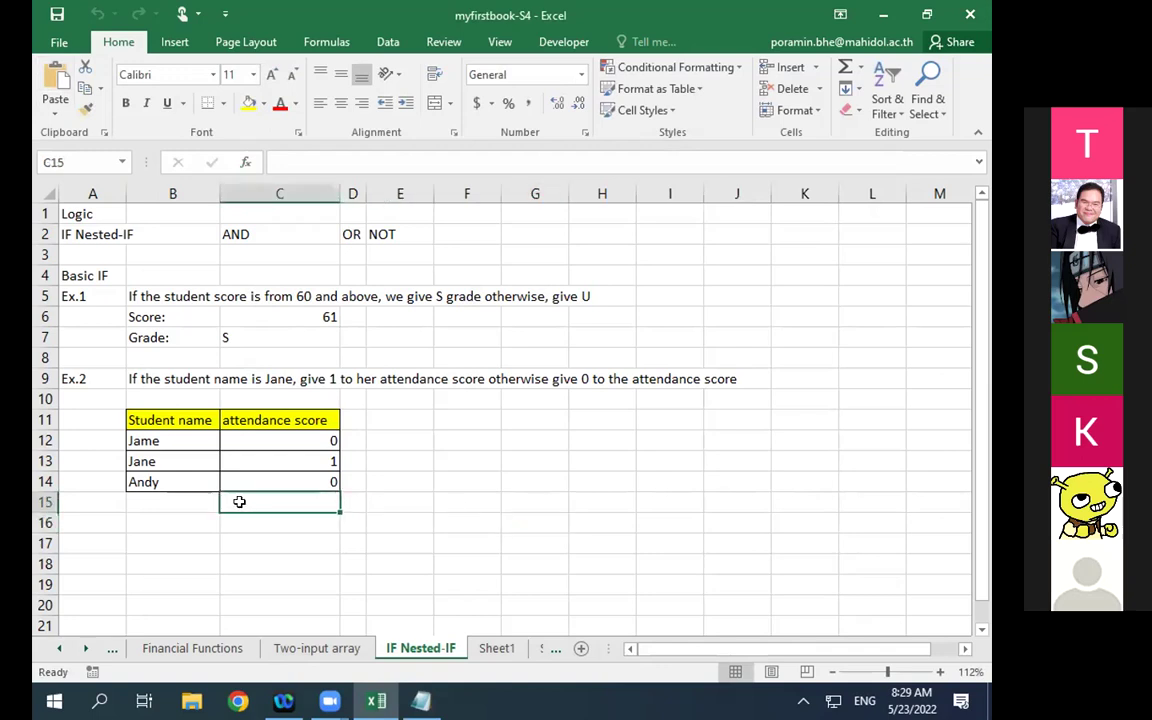
pyautogui.write('=IF(C14>=60,"S","U")')
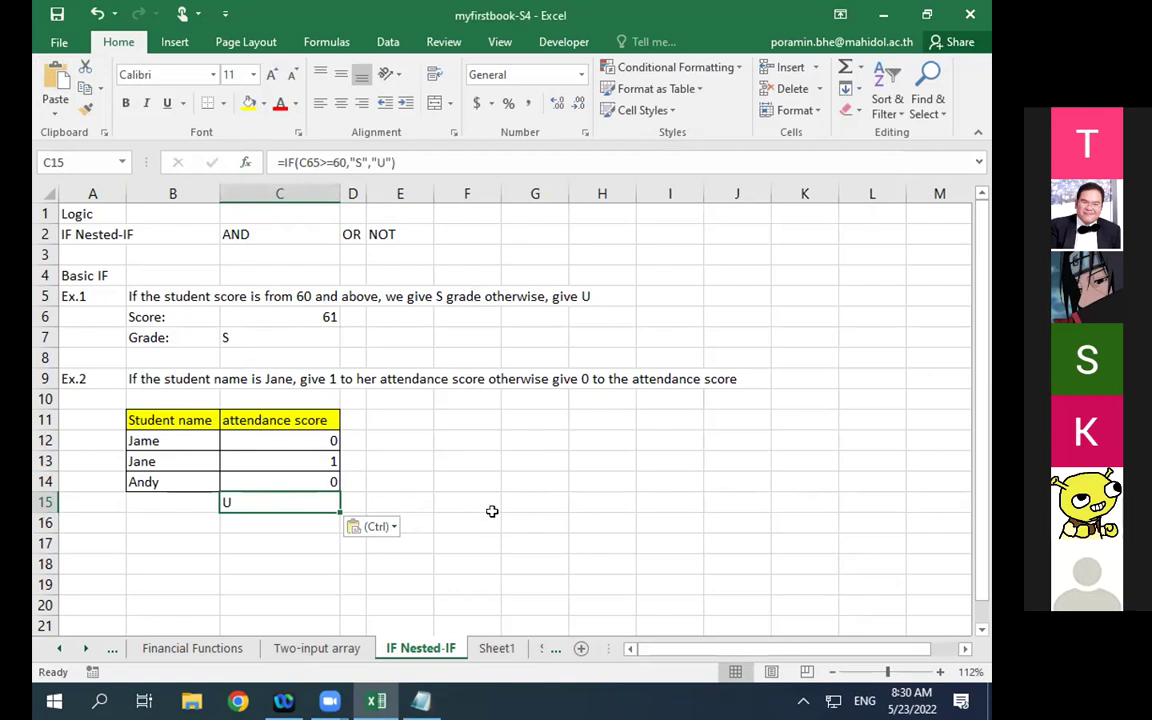
pyautogui.press('Delete')
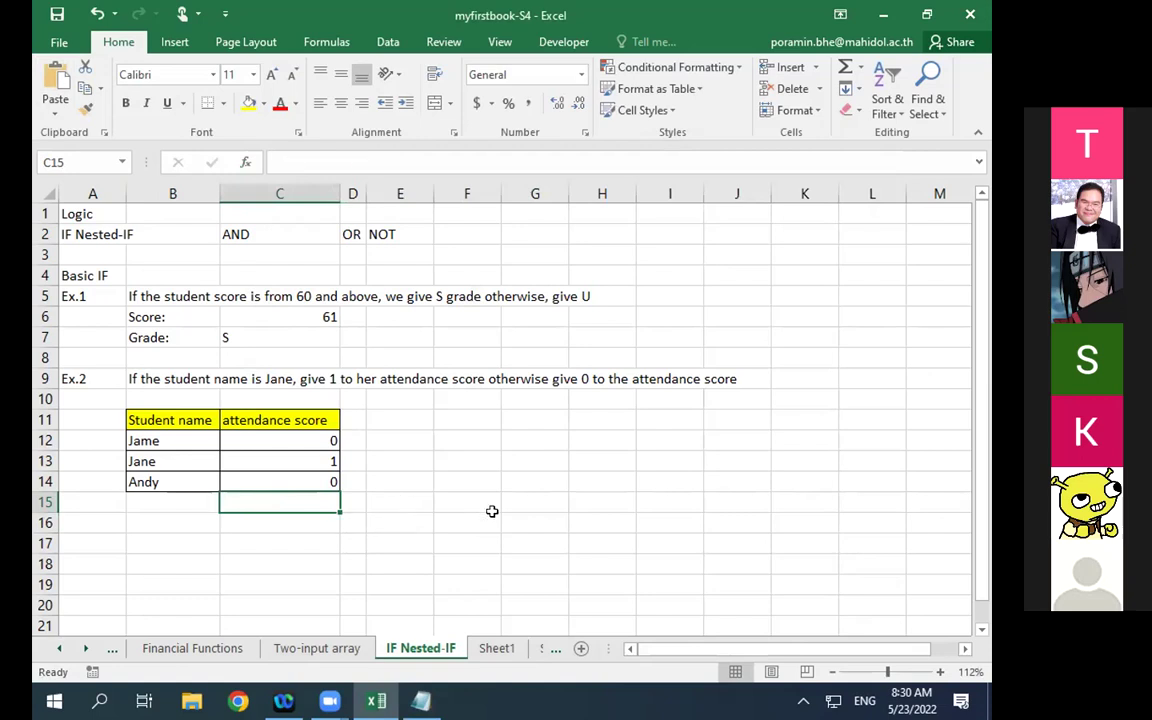
# Step: Try pasting the copied IF formula into C15 through the formula bar, and cancel the entry
pyautogui.doubleClick(264, 502)
pyautogui.click(309, 161)
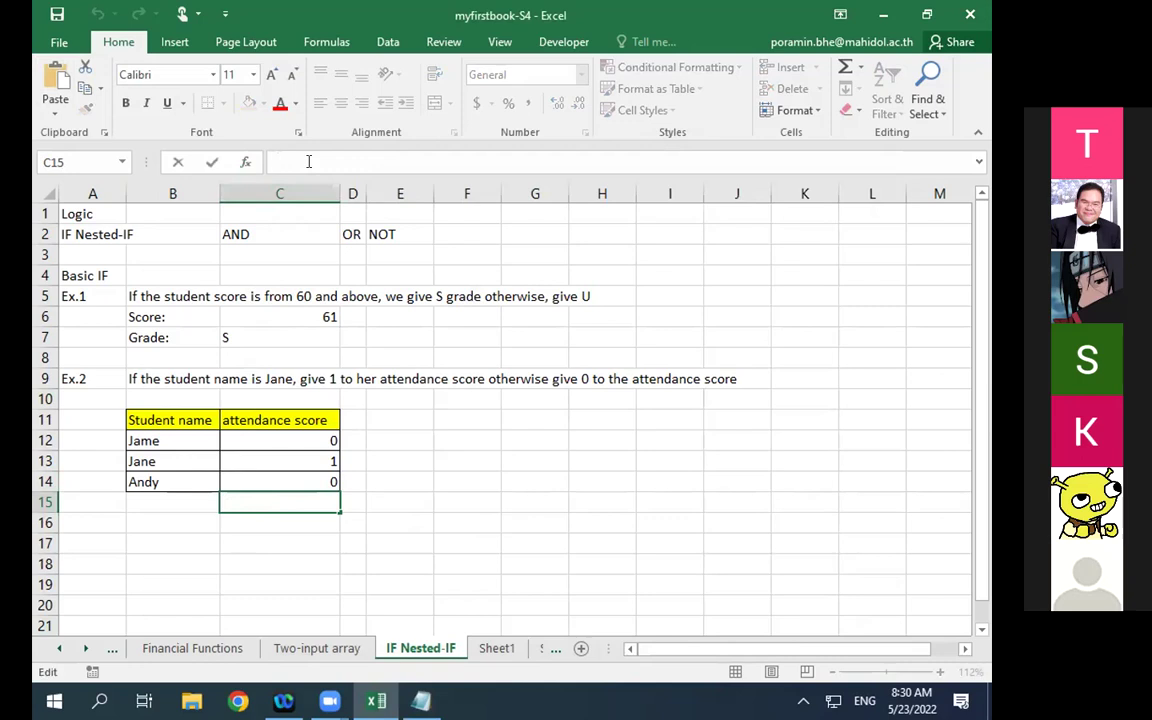
pyautogui.write('=if(c65>=60,"S","U")')
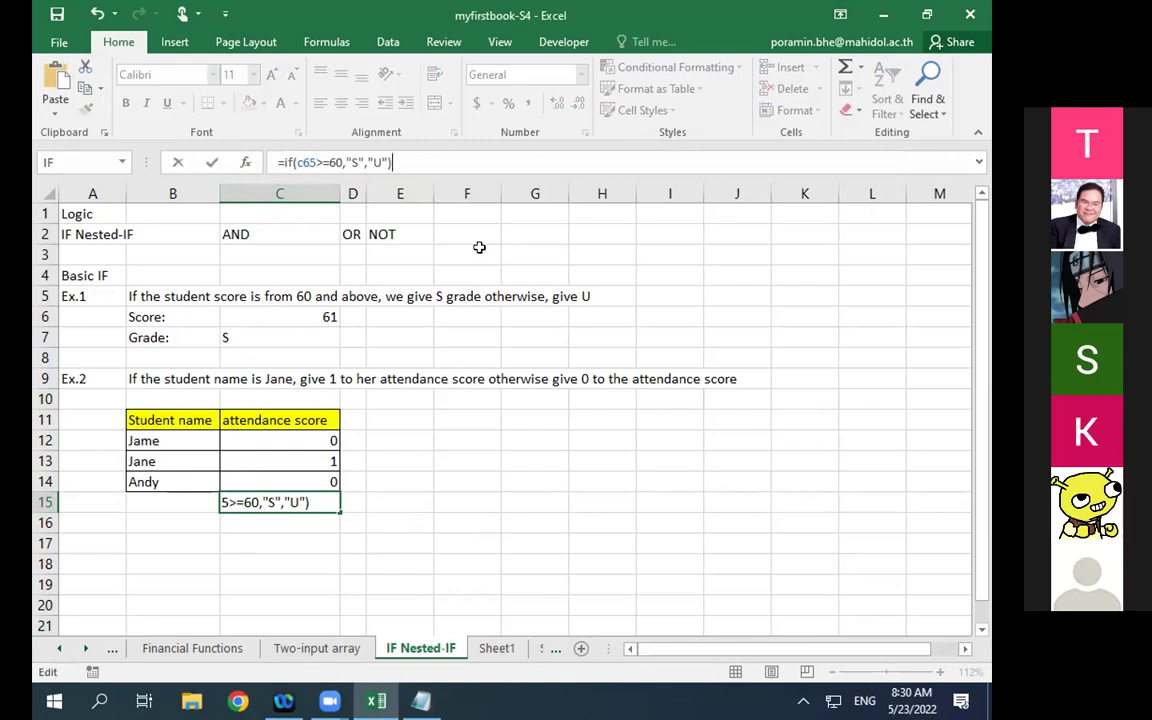
pyautogui.press('Escape')
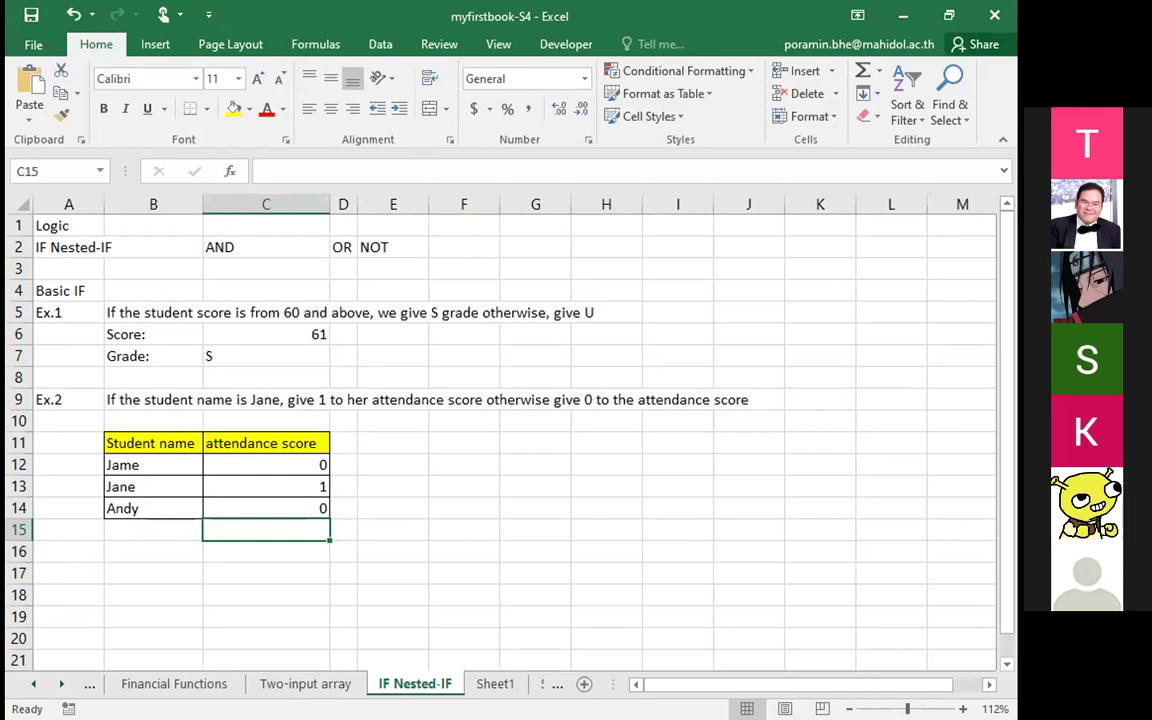
pyautogui.hotkey('alt', 'Tab')
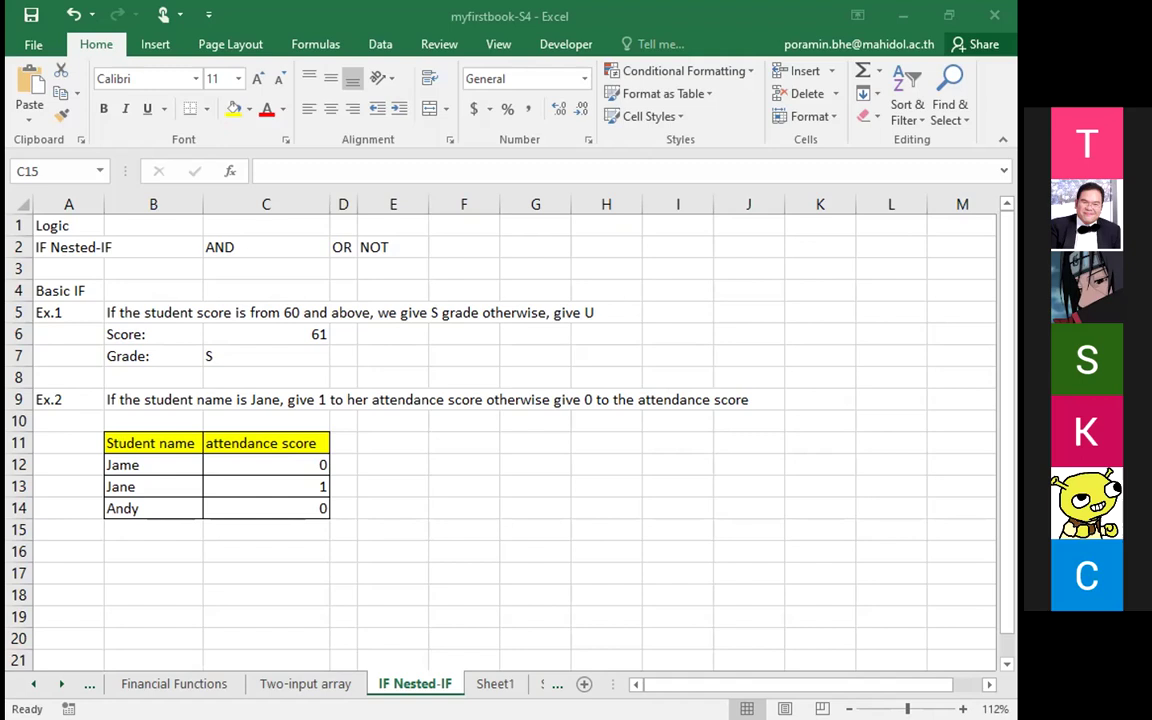
pyautogui.hotkey('alt', 'Tab')
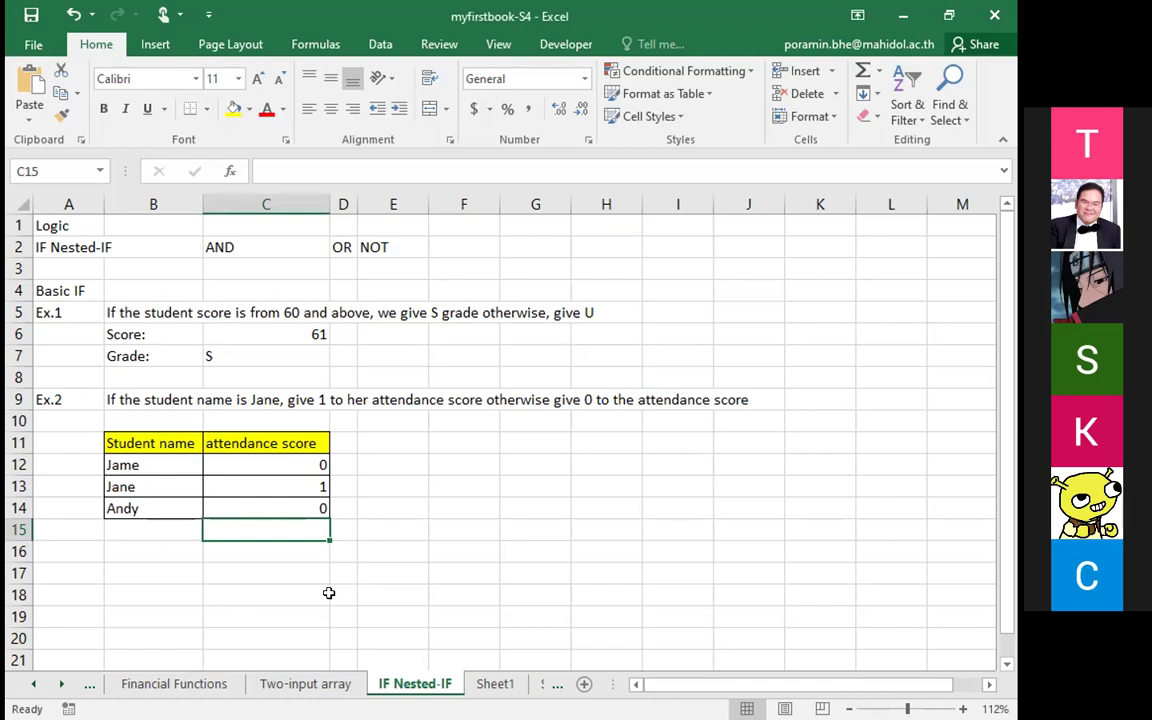
# Step: Clear the three attendance scores in cells C12:C14
pyautogui.press('Up')
pyautogui.press('Up')
pyautogui.press('Up')
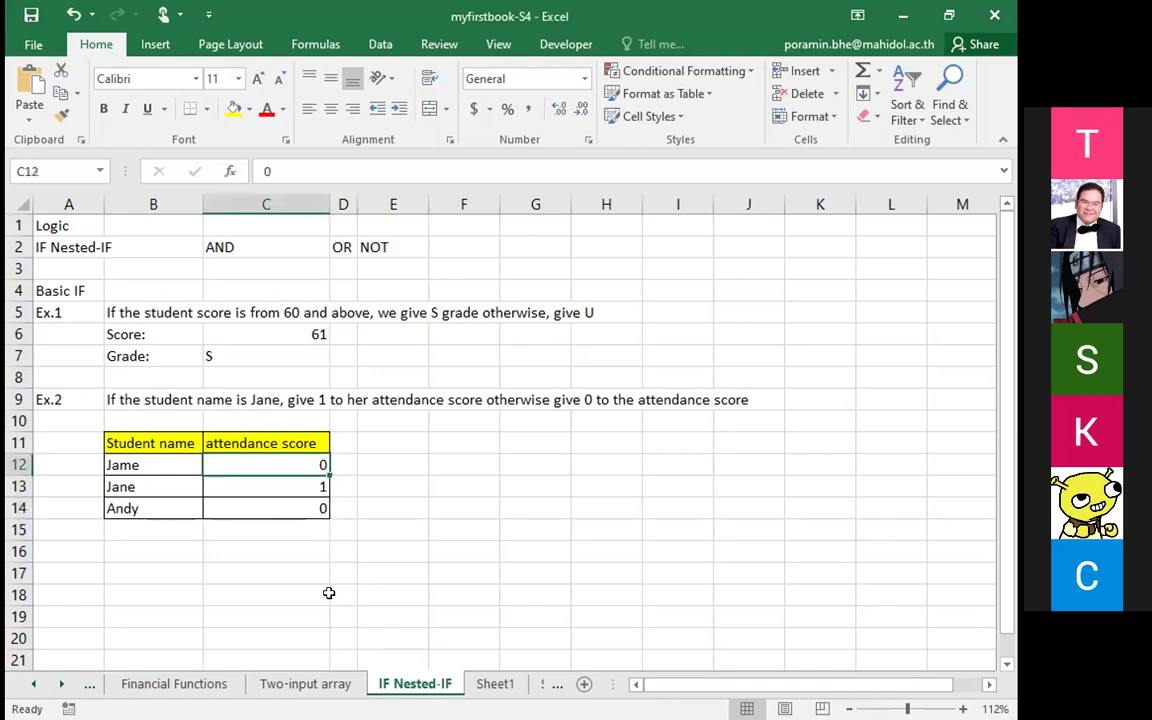
pyautogui.hotkey('shift', 'Down')
pyautogui.hotkey('shift', 'Down')
pyautogui.press('Delete')
# Step: Enter an IF formula in C12 that returns 1 when B12 equals the student name given in Ex.2 and 0 otherwise
pyautogui.press('Up')
pyautogui.press('Down')
pyautogui.write('=i')
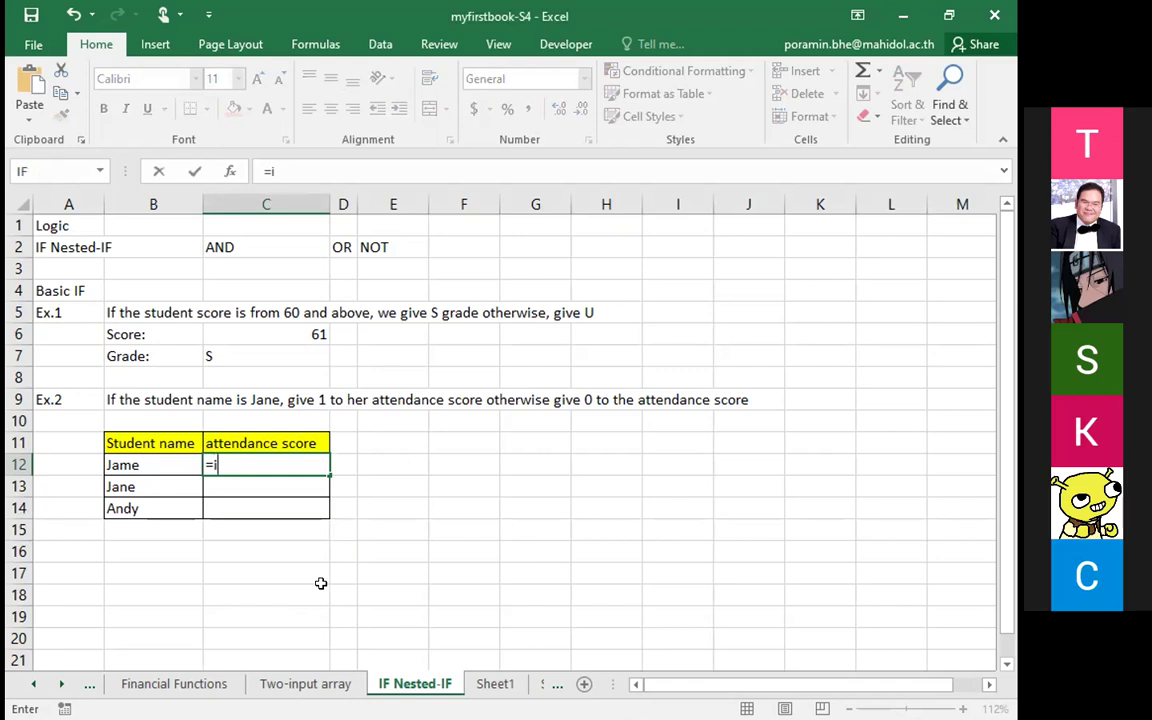
pyautogui.write('f(')
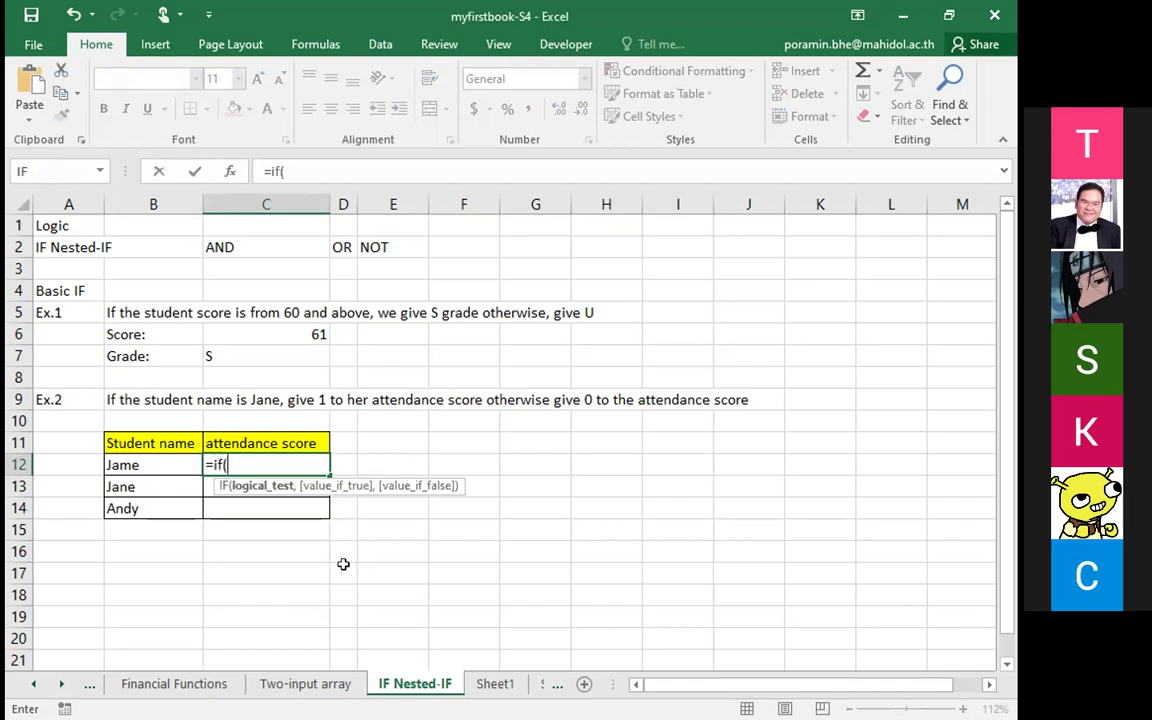
pyautogui.click(138, 465)
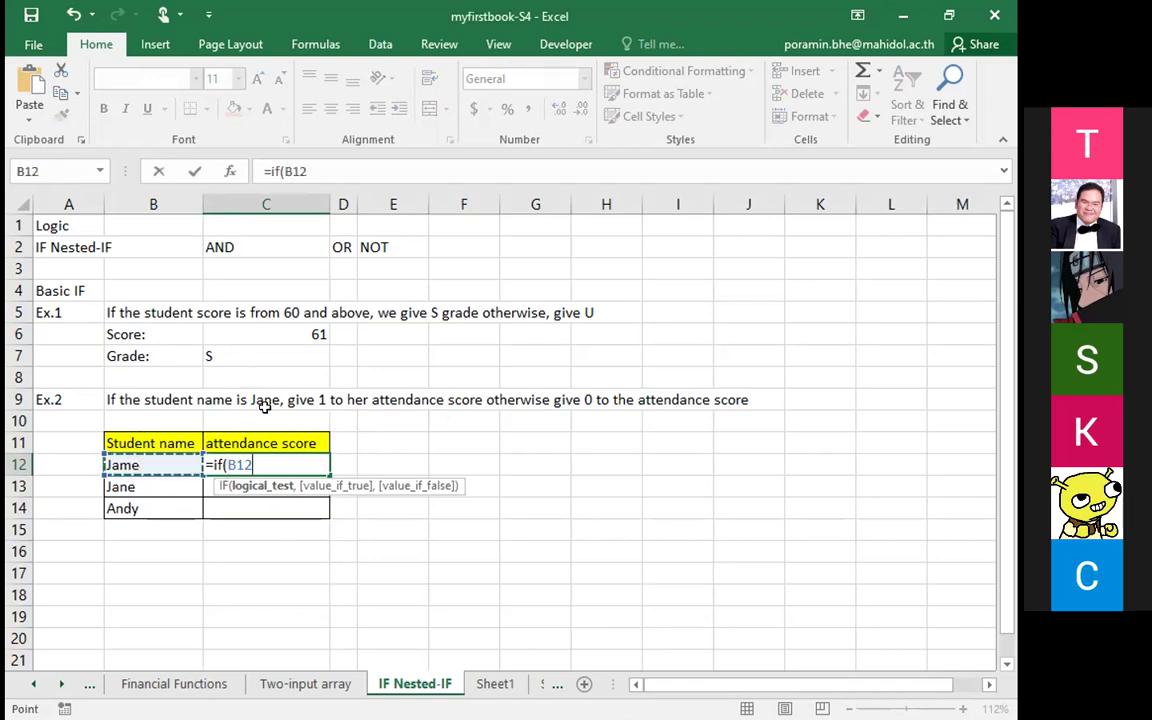
pyautogui.write('=')
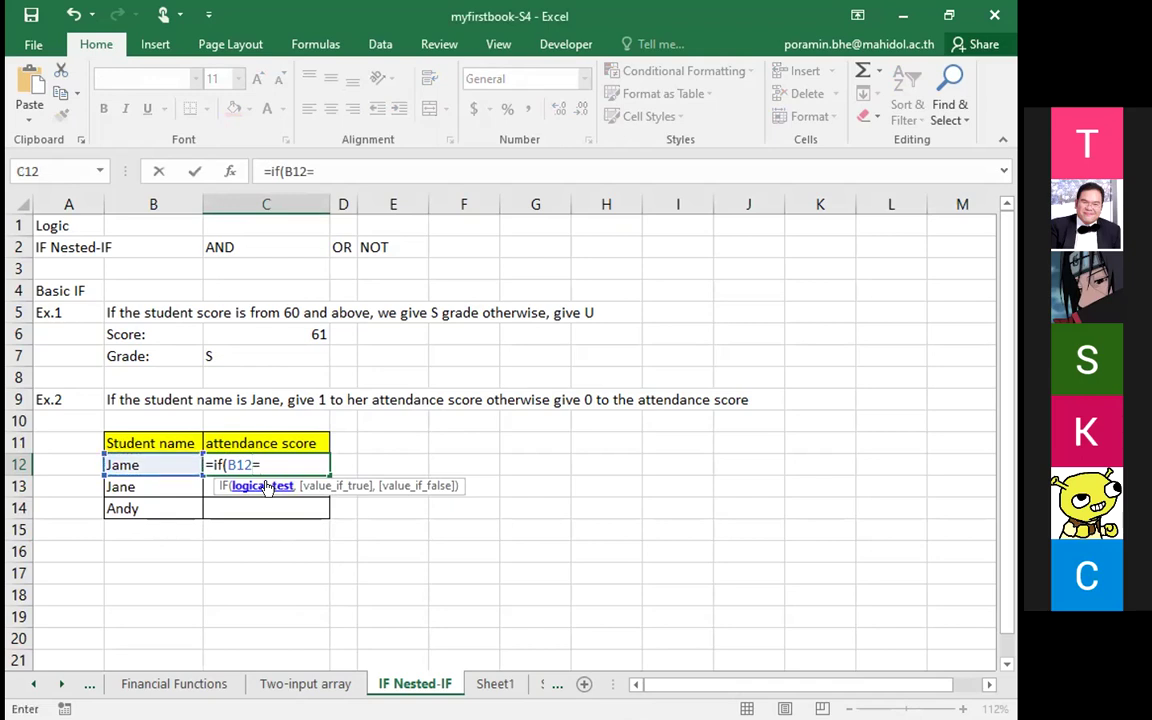
pyautogui.write('"Jane",')
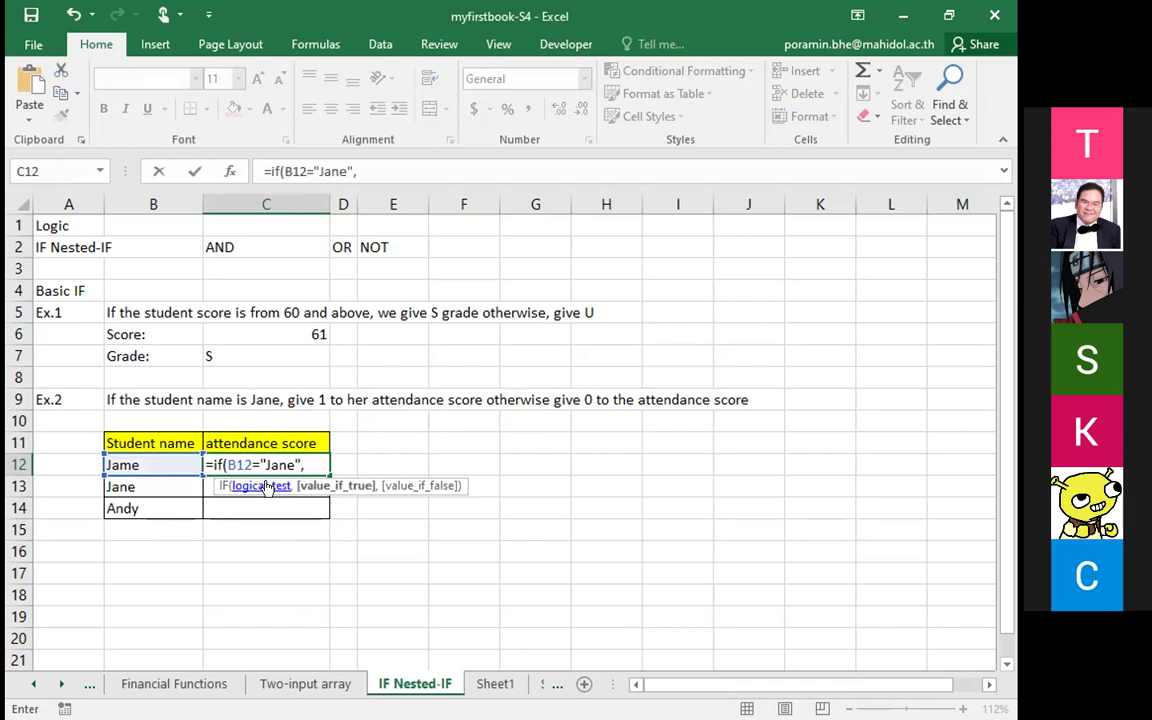
pyautogui.write('1,0)')
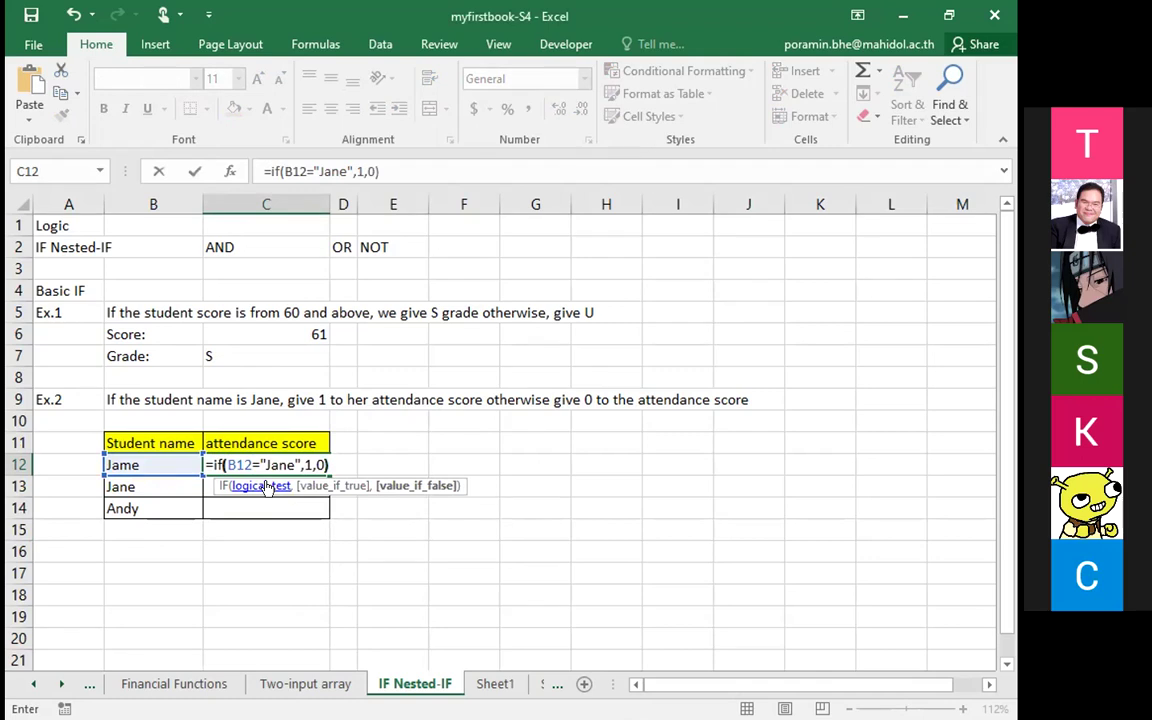
pyautogui.press('Return')
# Step: Copy the IF formula from C12 into C13:C14 and check the formulas in the attendance score column
pyautogui.press('Up')
pyautogui.hotkey('ctrl', 'c')
pyautogui.press('Down')
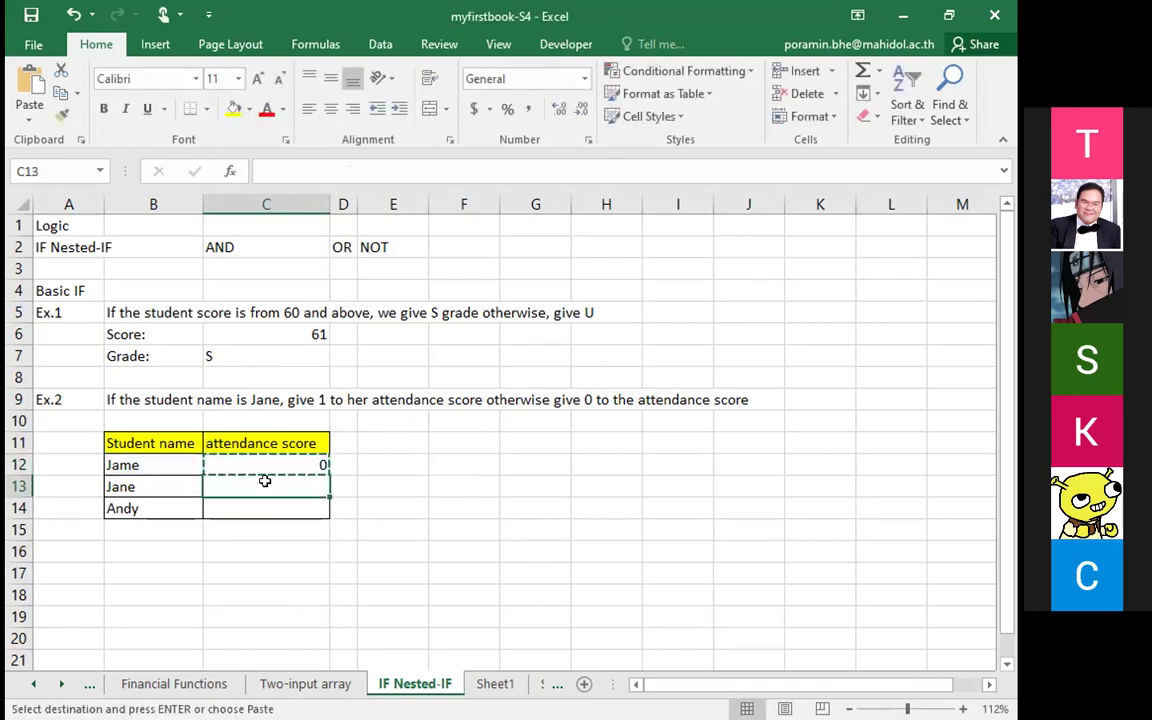
pyautogui.hotkey('shift', 'Down')
pyautogui.press('Return')
pyautogui.press('Down')
pyautogui.press('Up')
pyautogui.press('Up')
pyautogui.press('Down')
pyautogui.press('Down')
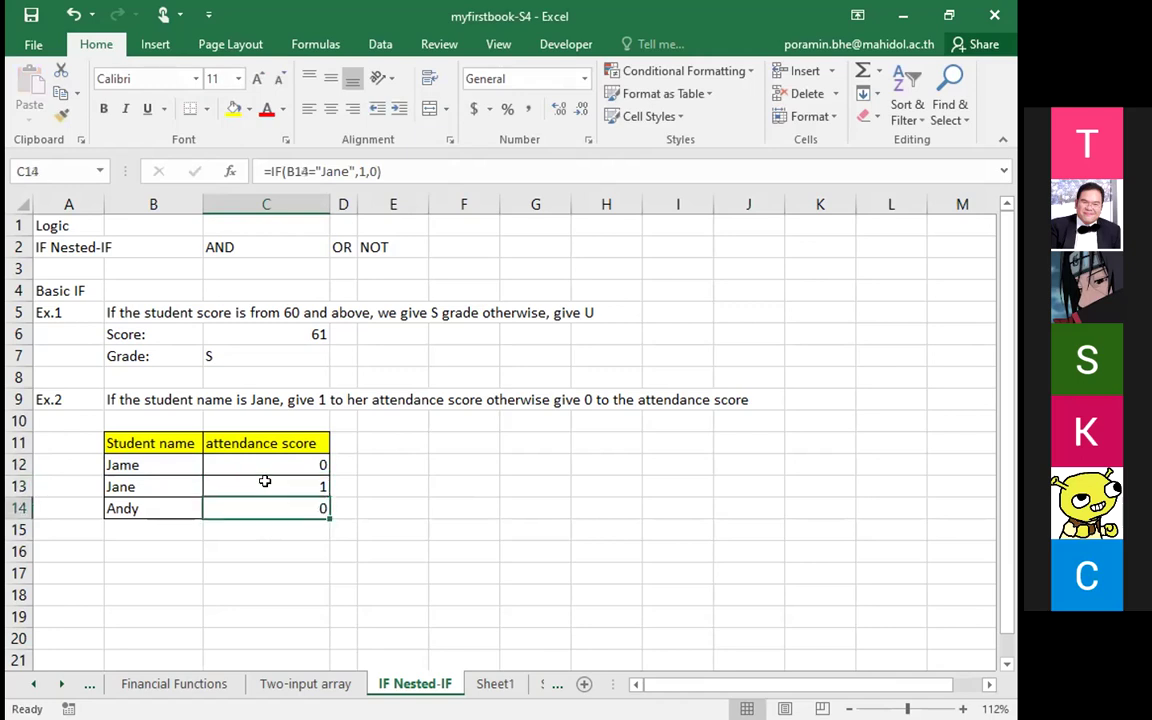
pyautogui.press('Up')
pyautogui.press('Up')
pyautogui.press('Down')
pyautogui.press('Down')
pyautogui.press('Up')
pyautogui.press('Up')
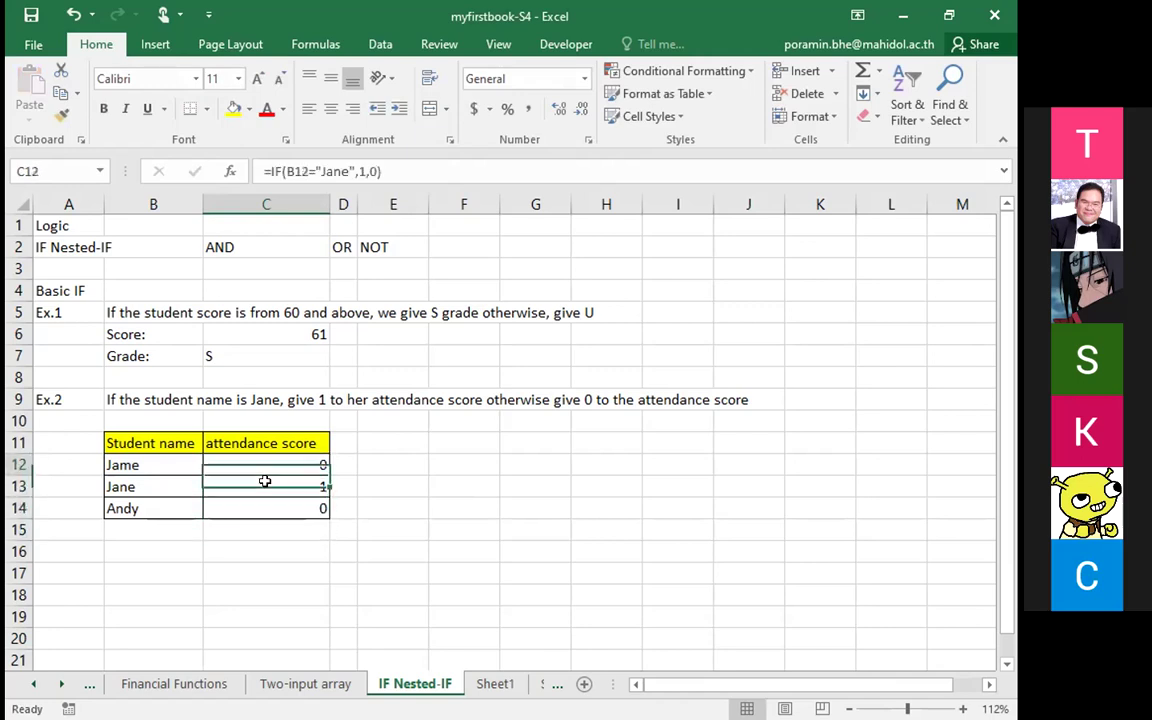
# Step: Enter the label "Student who is eligible to get attendance score" in cell E10
pyautogui.press('Right')
pyautogui.press('Right')
pyautogui.press('Up')
pyautogui.press('Up')
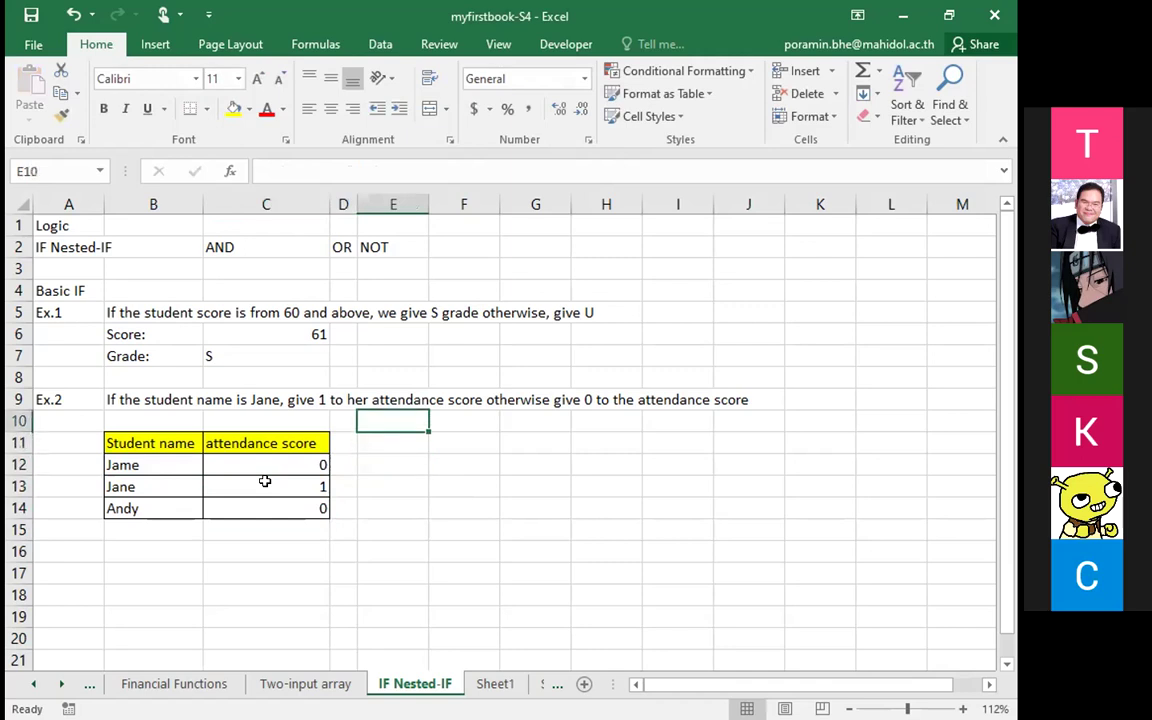
pyautogui.write('Jane')
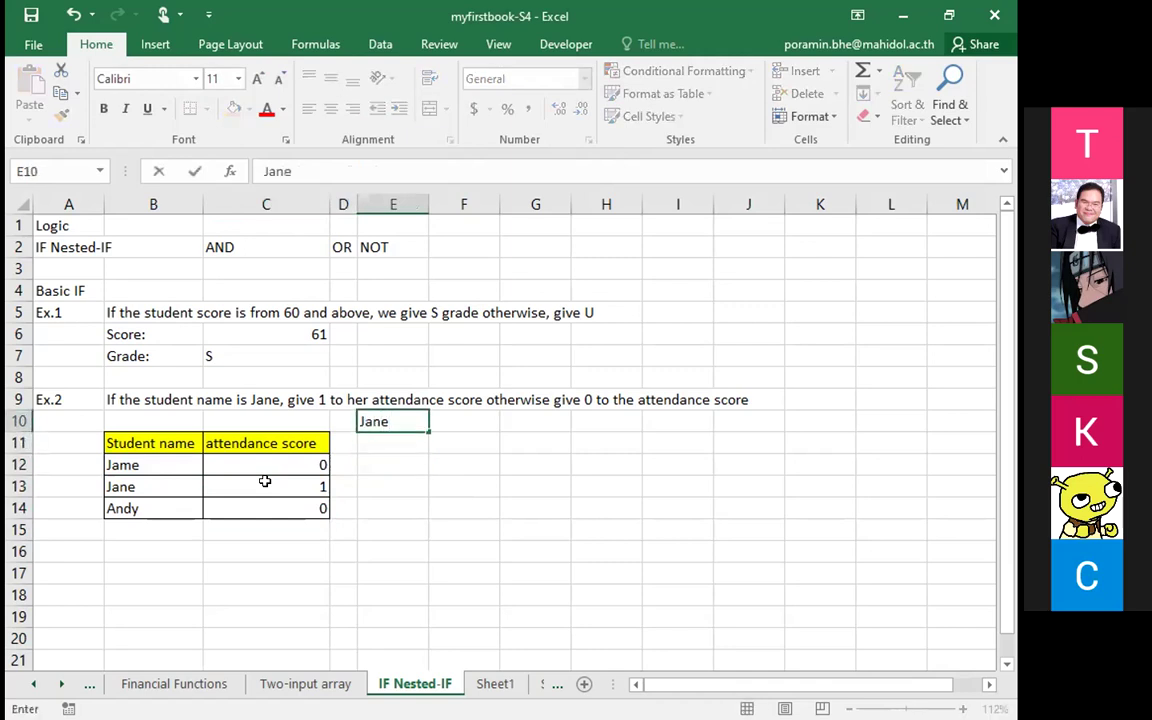
pyautogui.press('Escape')
pyautogui.write('S')
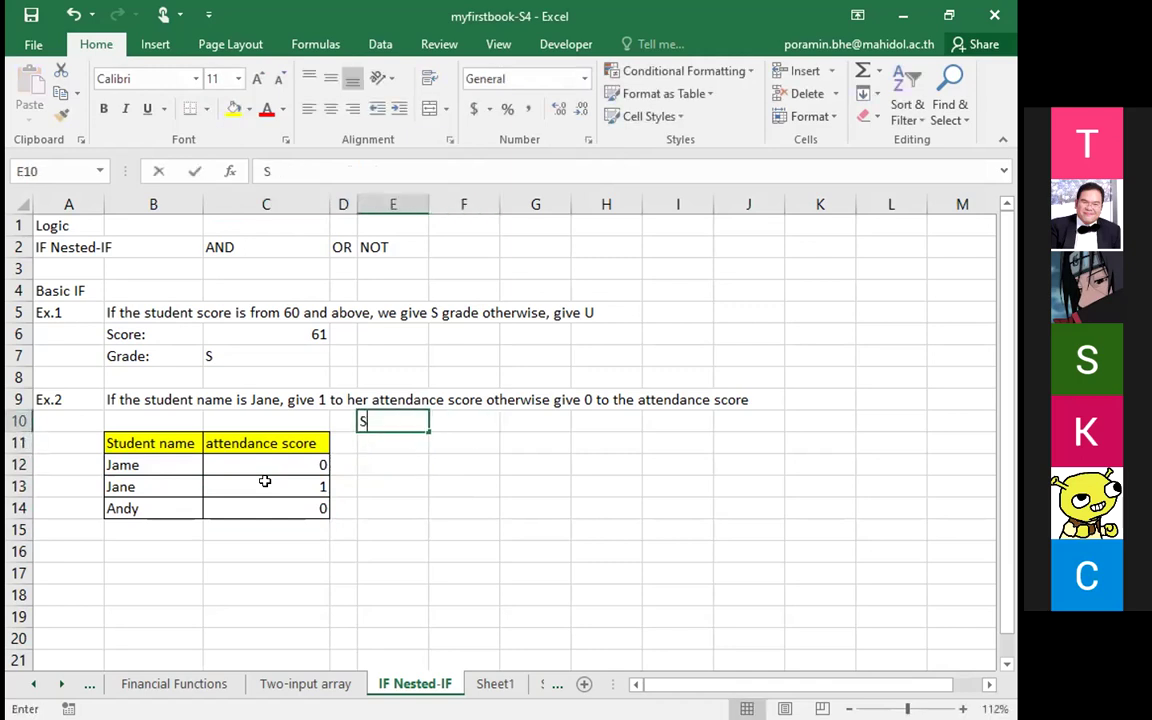
pyautogui.write('tudent w')
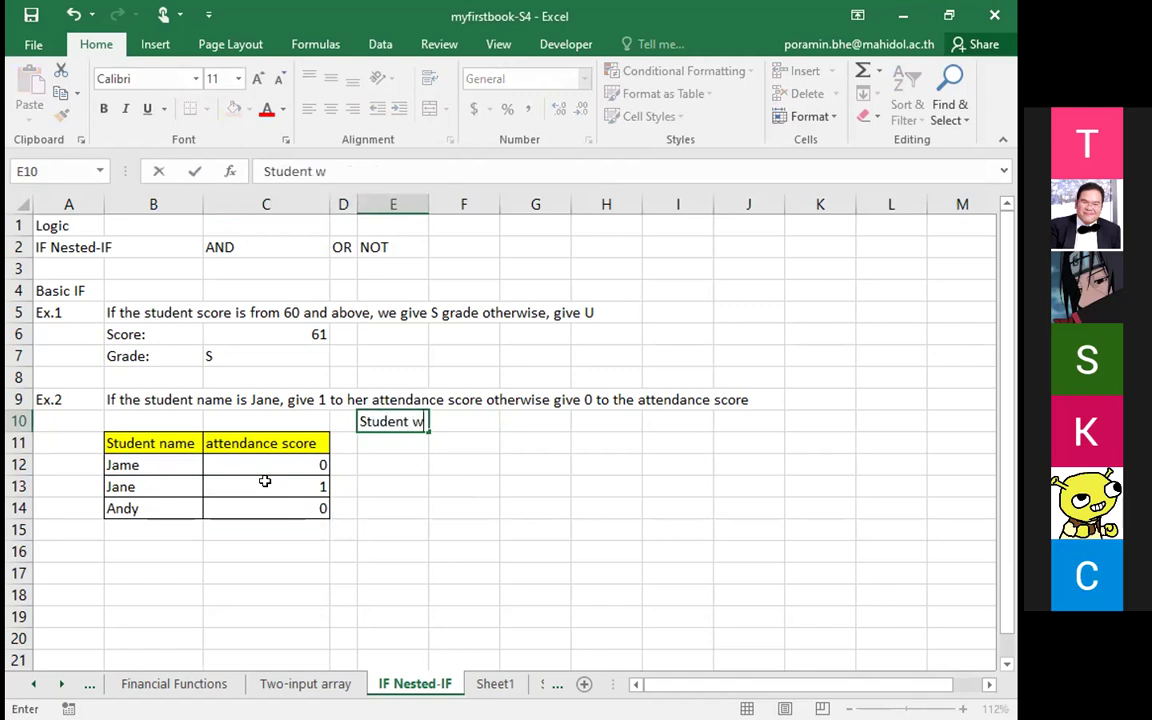
pyautogui.write('ho is eligi')
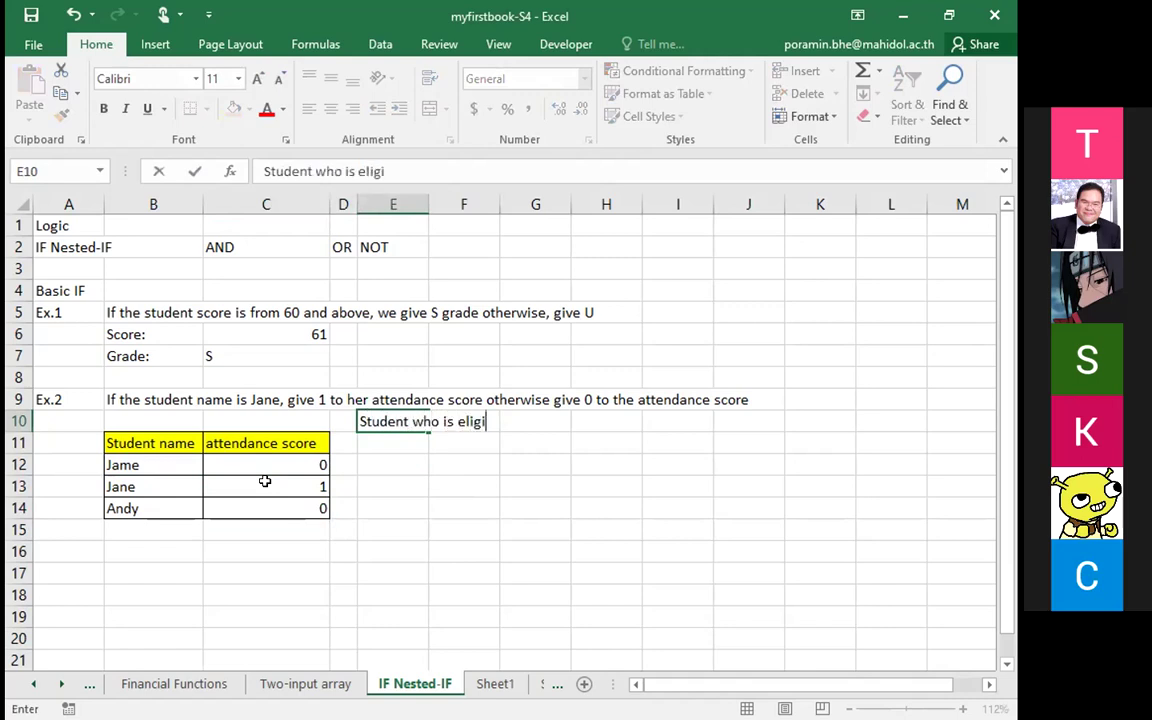
pyautogui.write('ble to g')
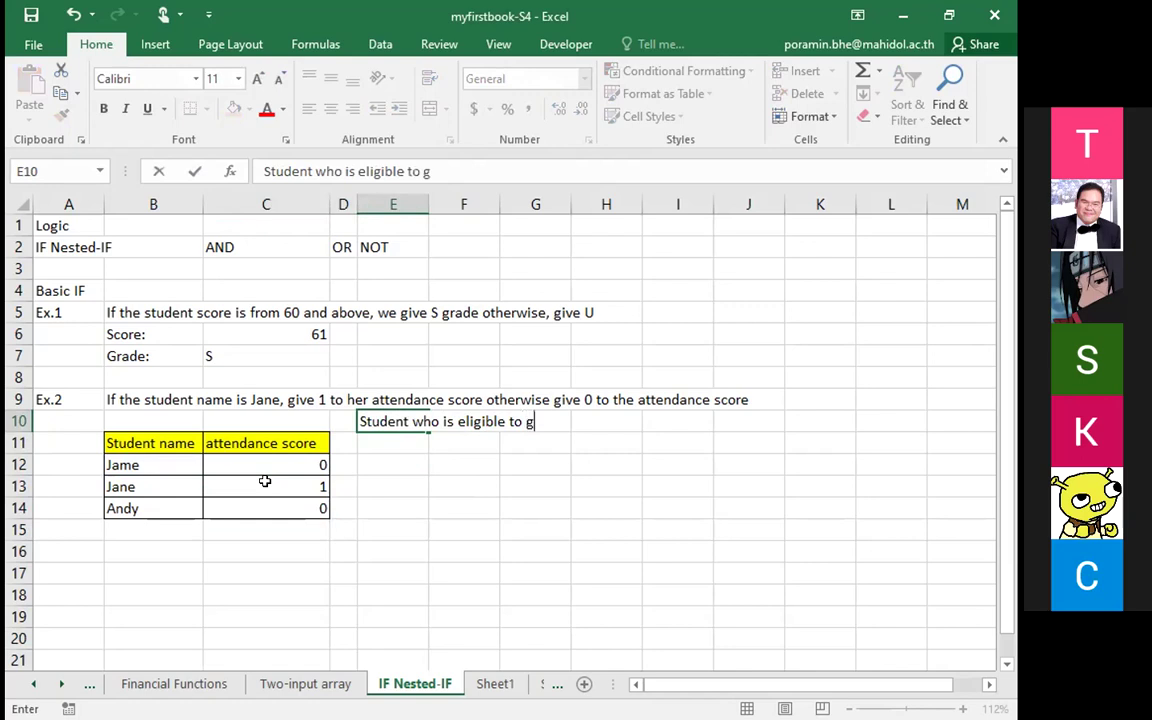
pyautogui.write('et attendance score')
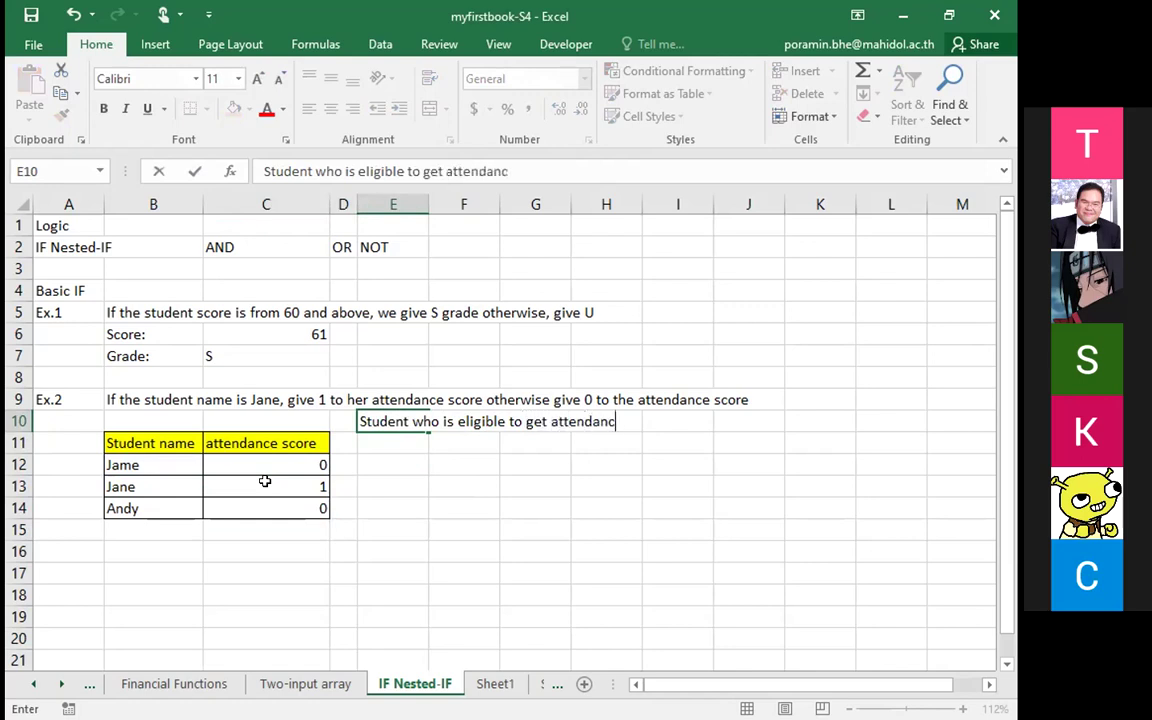
pyautogui.press('Return')
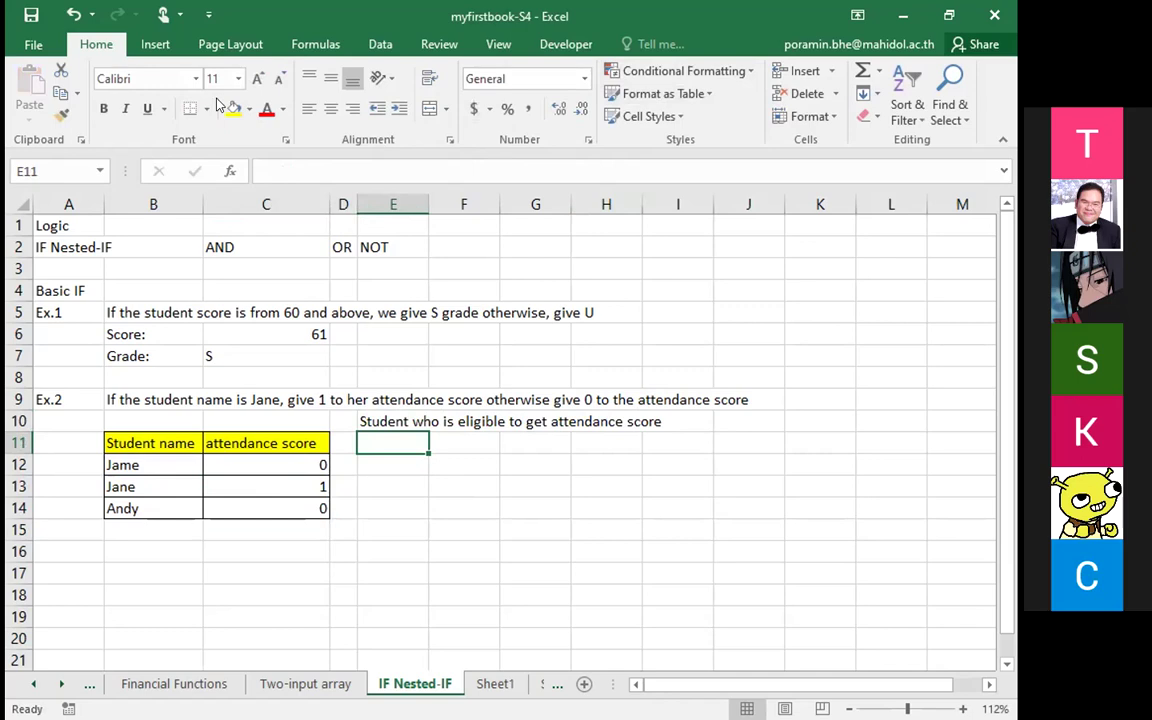
# Step: Put a thick outside border around E11 and enter the student name given in Ex.2 in that cell
pyautogui.hotkey('alt', 'h')
pyautogui.press('b')
pyautogui.click(232, 320)
pyautogui.write('Jane')
pyautogui.press('Return')
pyautogui.press('Up')
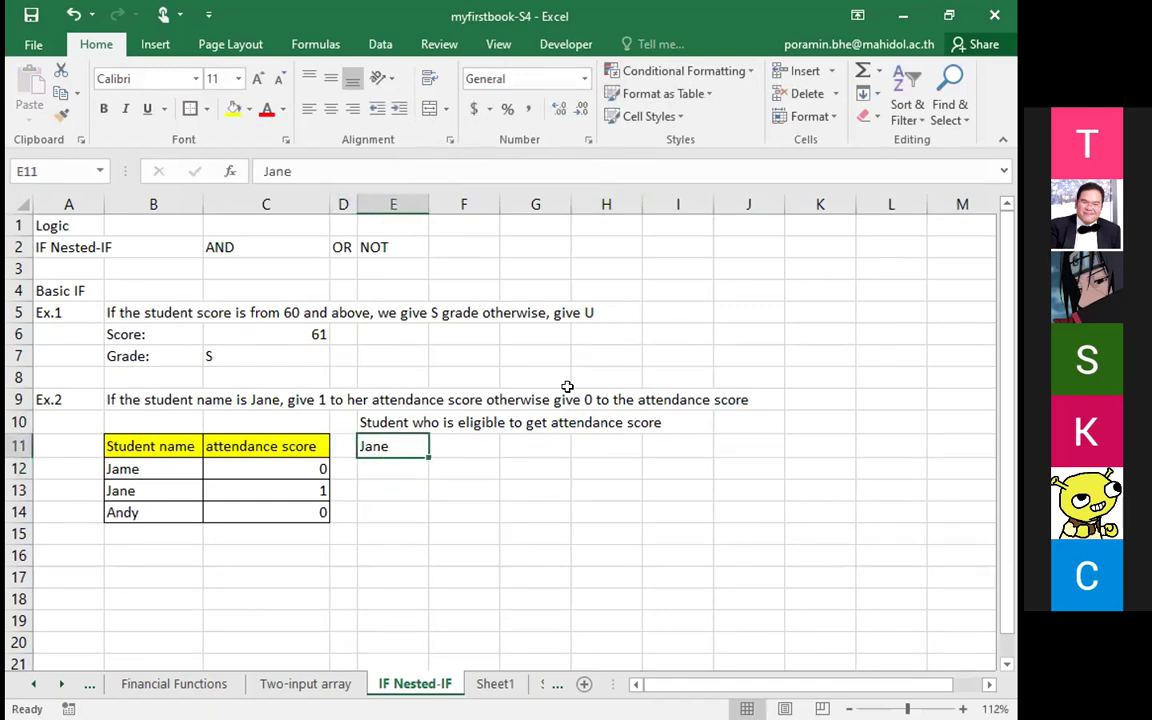
# Step: Enter the formula =IF(B12=E11,1,0) in D12 to compare the first student name with the eligible student in E11
pyautogui.press('Down')
pyautogui.press('Left')
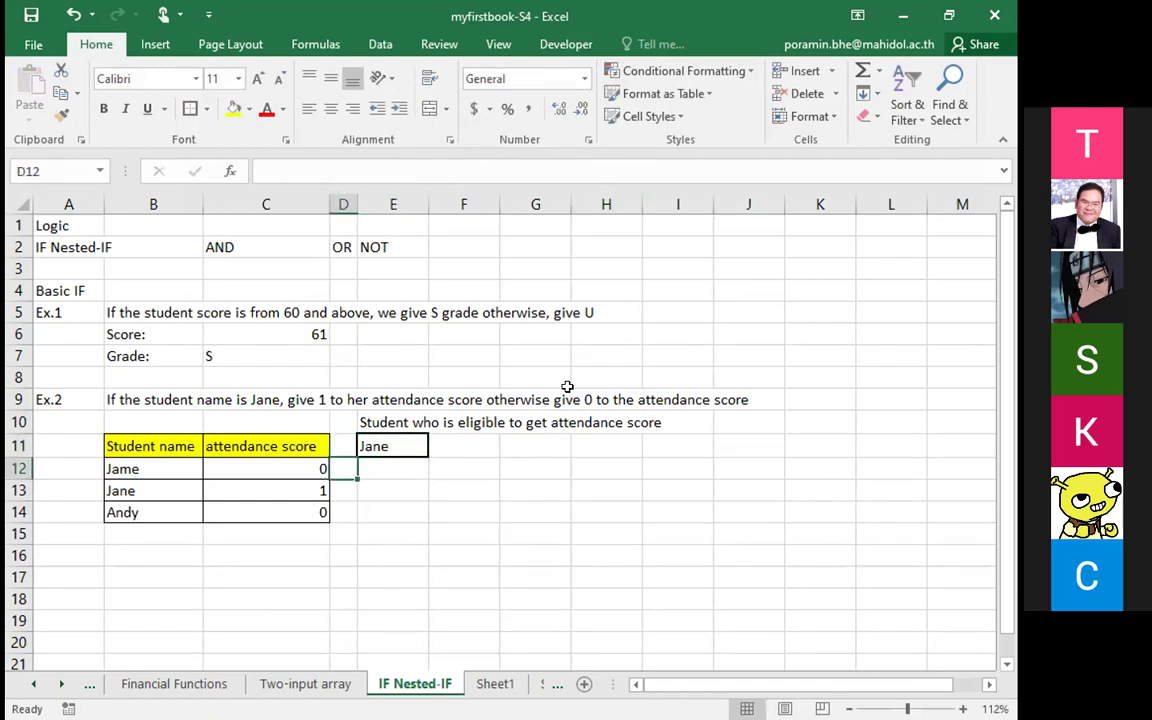
pyautogui.write('=if(')
pyautogui.press('Left')
pyautogui.press('Right')
pyautogui.press('Left')
pyautogui.press('Left')
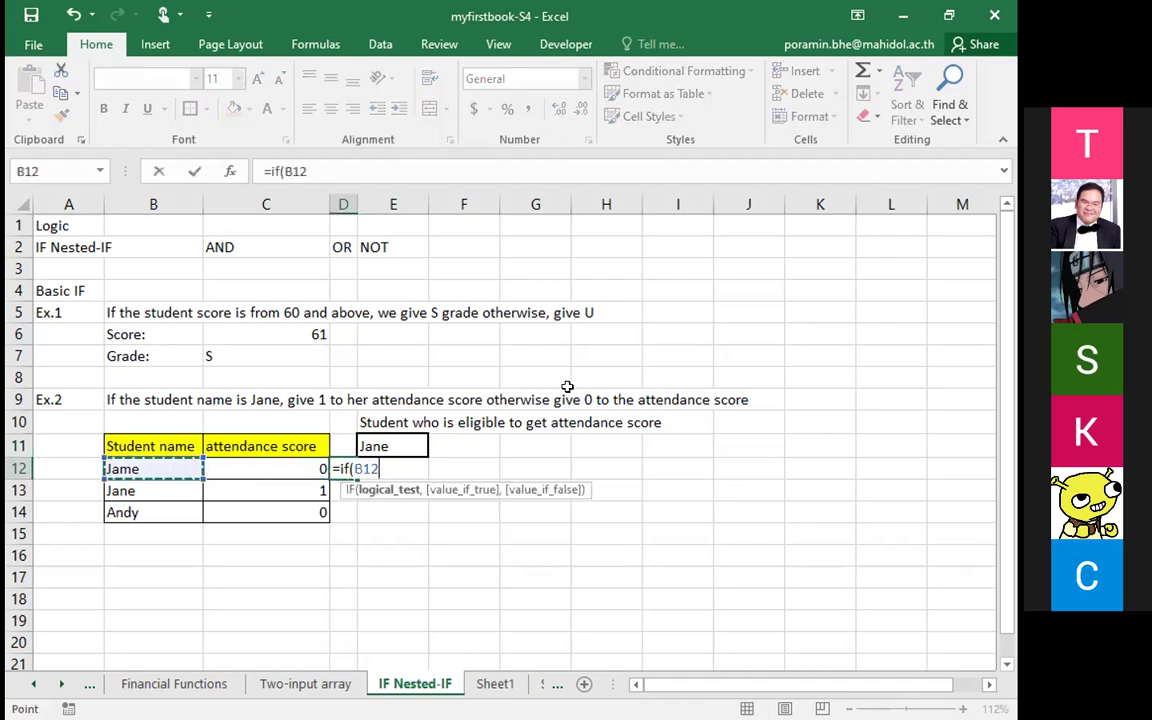
pyautogui.write('=')
pyautogui.press('Up')
pyautogui.press('Right')
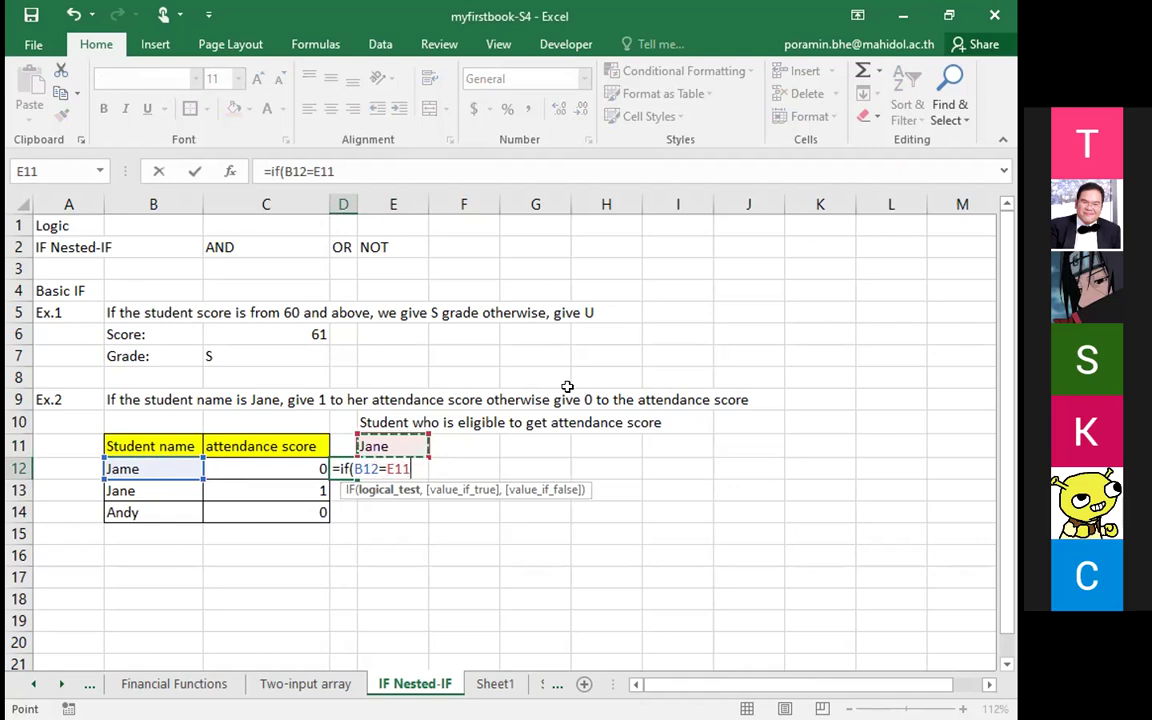
pyautogui.write(',1,0)')
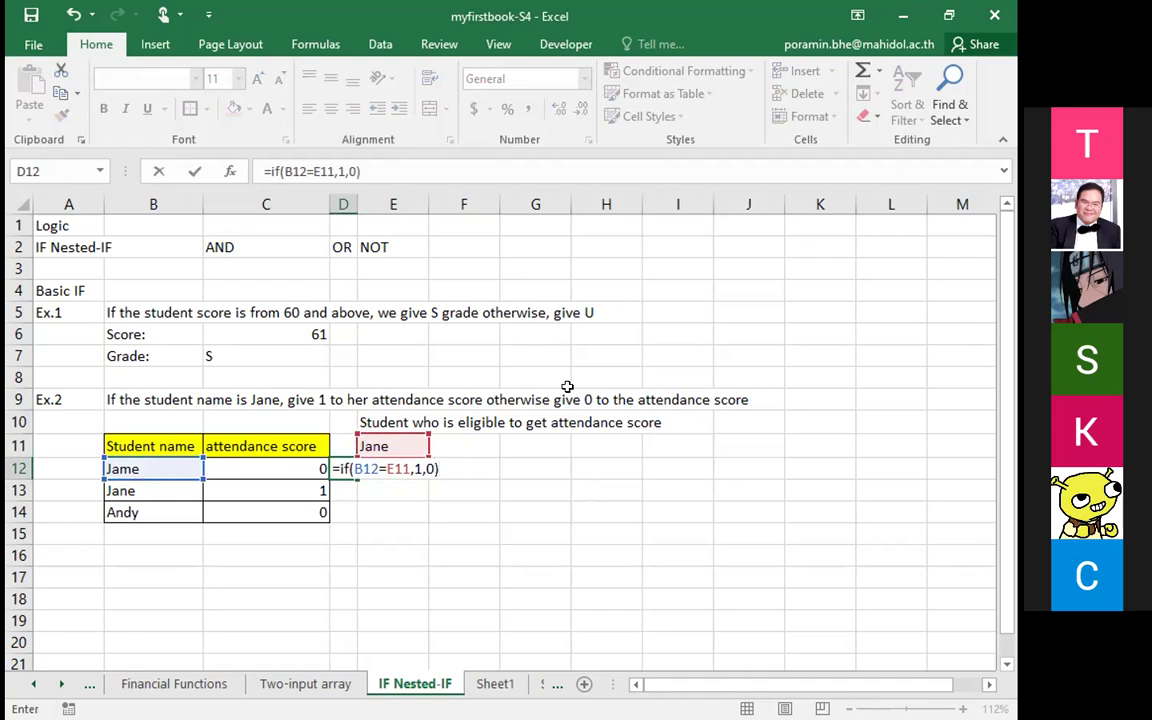
pyautogui.hotkey('ctrl', 'Return')
# Step: Make the E11 reference in D12's IF formula absolute, giving =IF(B12=$E$11,1,0)
pyautogui.press('F2')
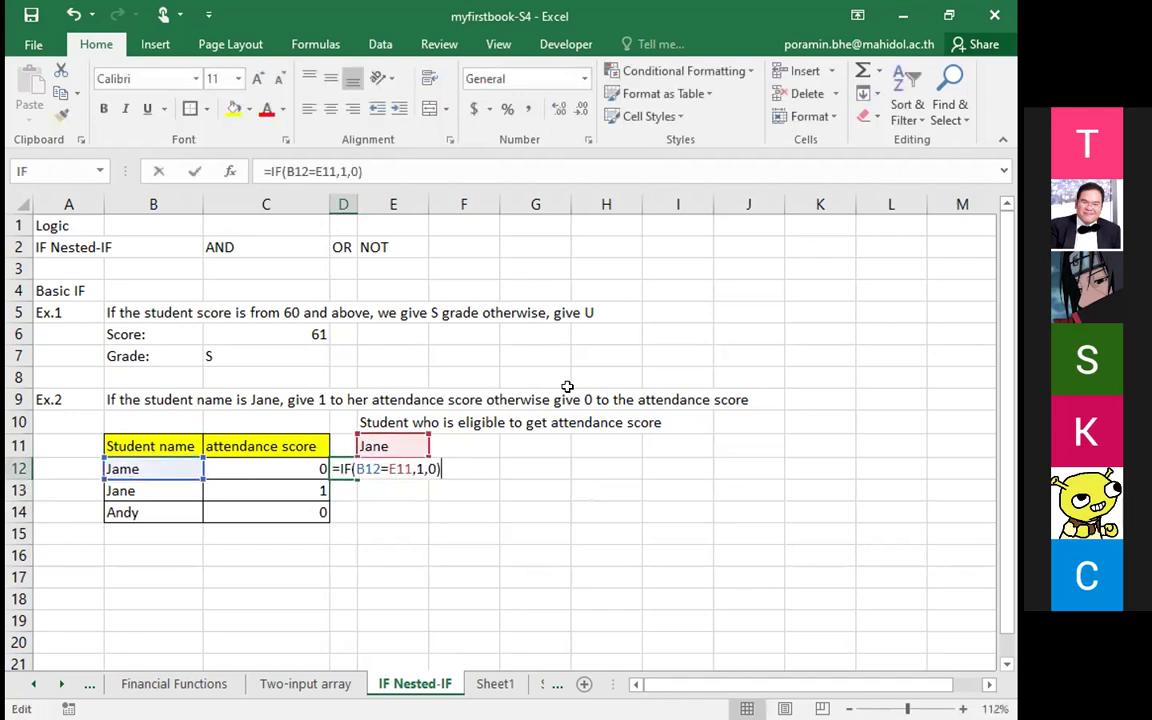
pyautogui.press('Left')
pyautogui.press('Left')
pyautogui.press('Left')
pyautogui.press('Left')
pyautogui.press('Left')
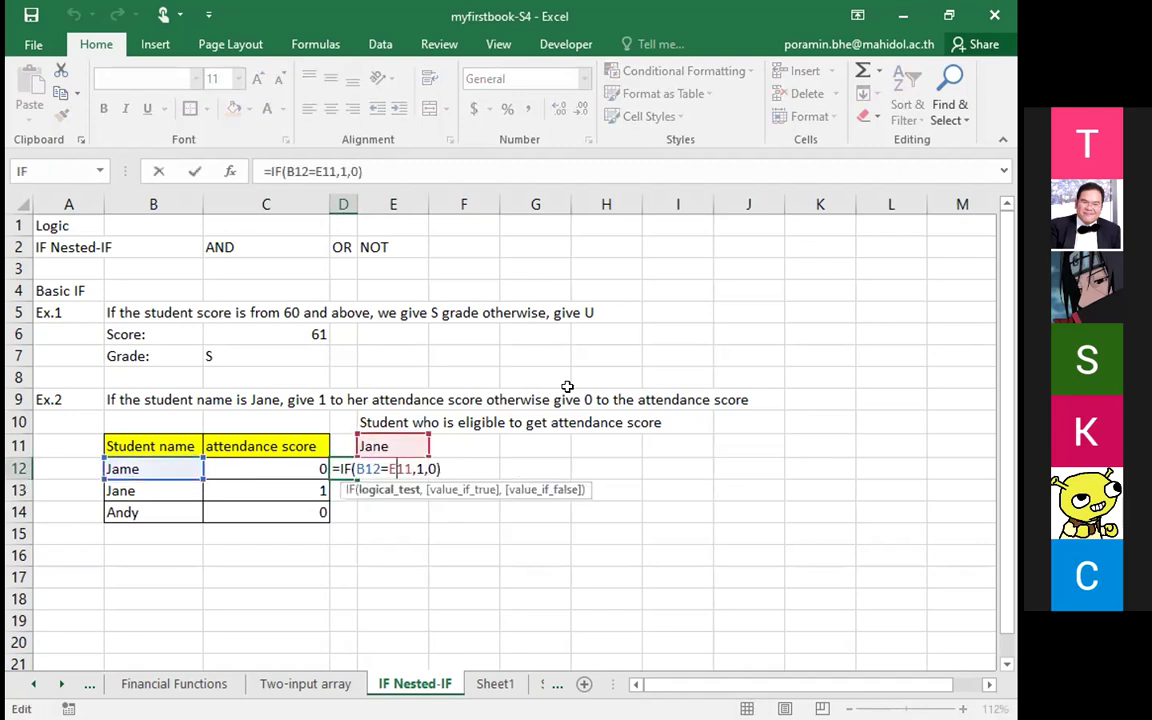
pyautogui.press('F4')
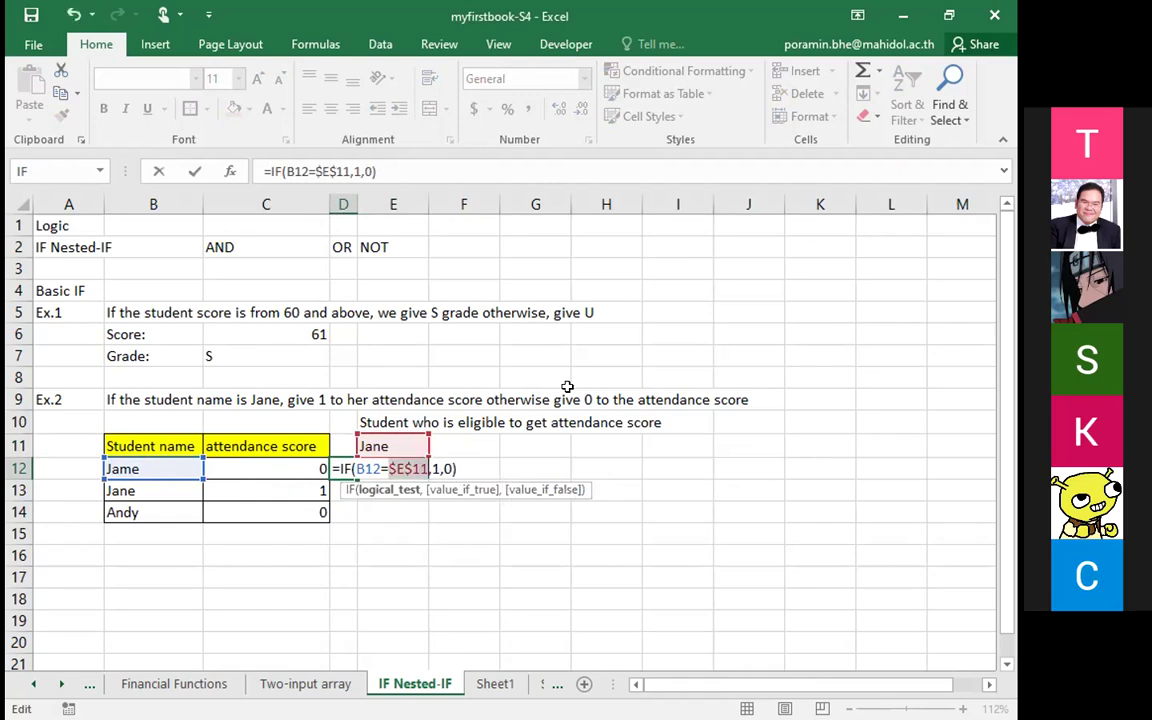
pyautogui.hotkey('ctrl', 'Return')
# Step: Cycle the E11 reference in D12's formula through its relative, mixed and absolute forms, and enter the formula with $E$11
pyautogui.press('F2')
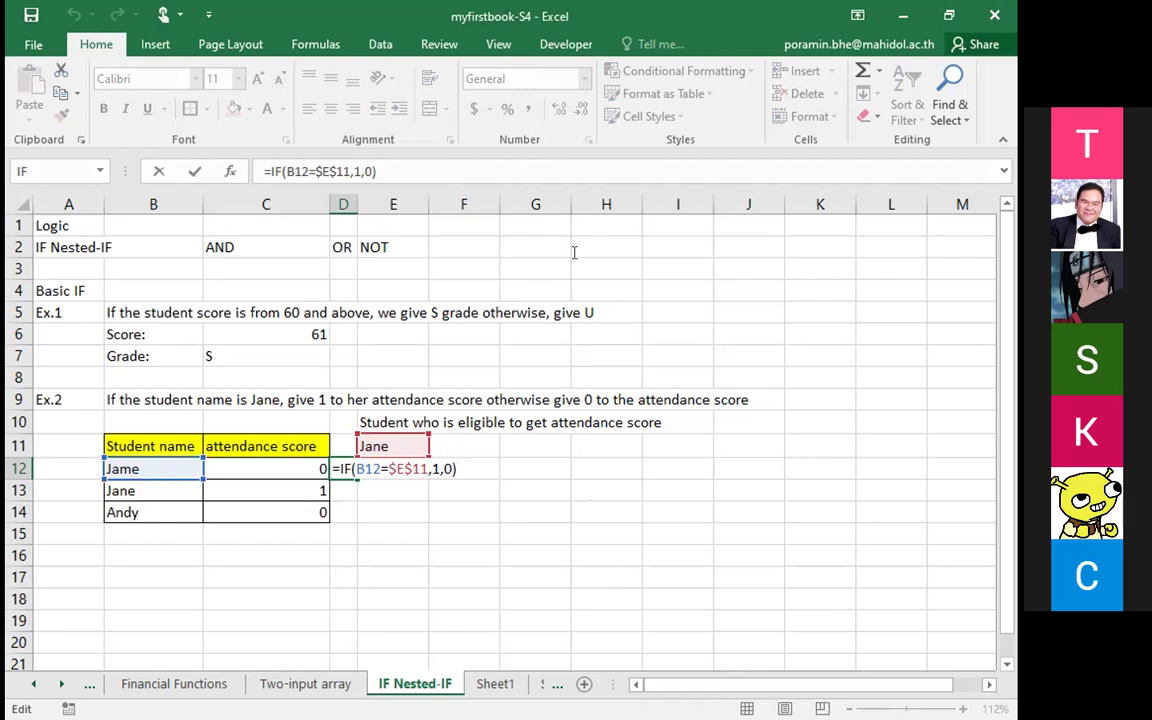
pyautogui.click(407, 469)
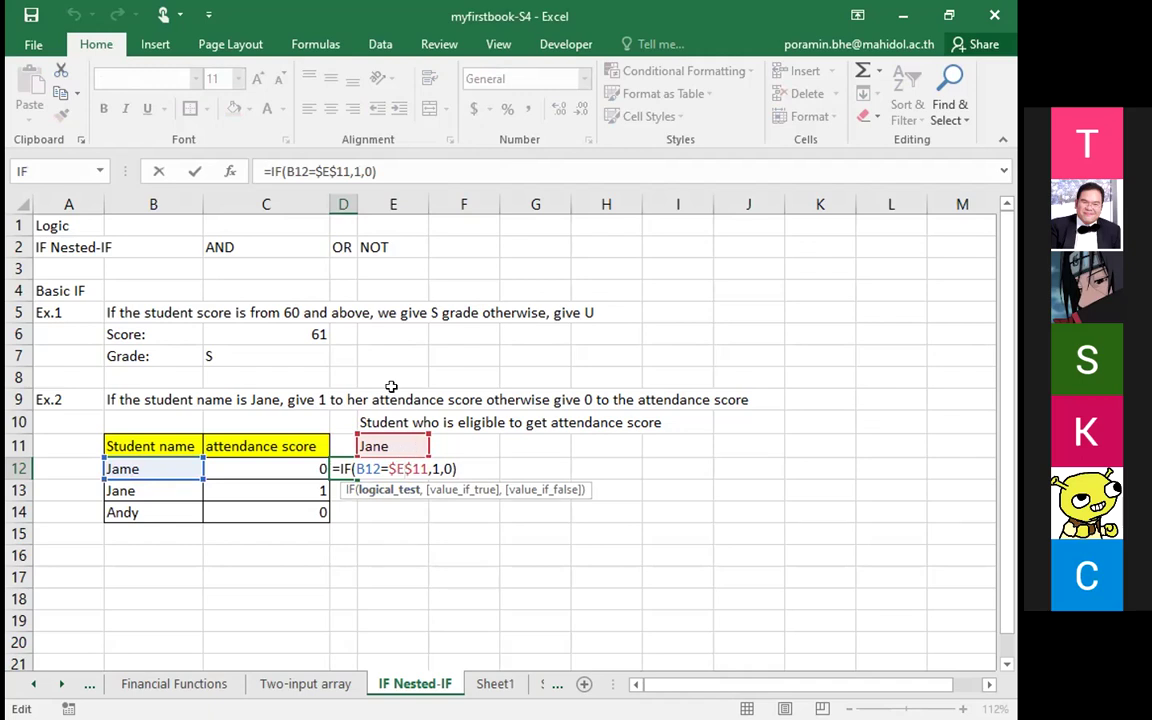
pyautogui.press('F4')
pyautogui.press('F4')
pyautogui.press('F4')
pyautogui.press('F4')
pyautogui.press('F4')
pyautogui.press('F4')
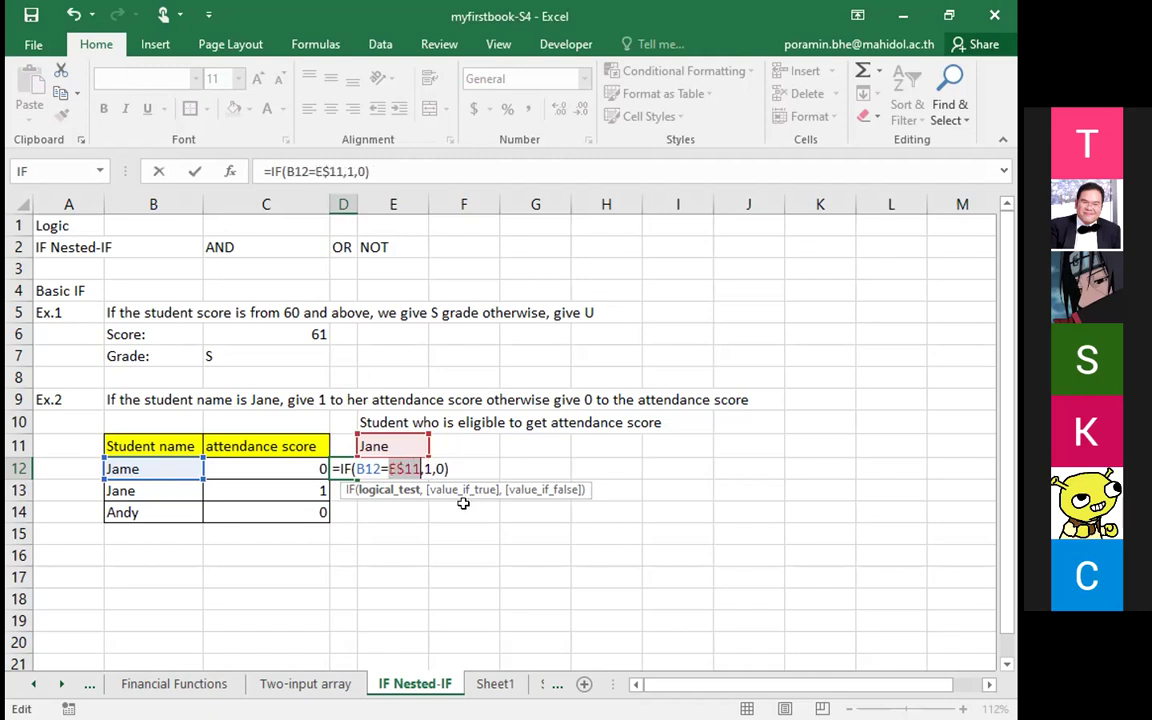
pyautogui.press('F4')
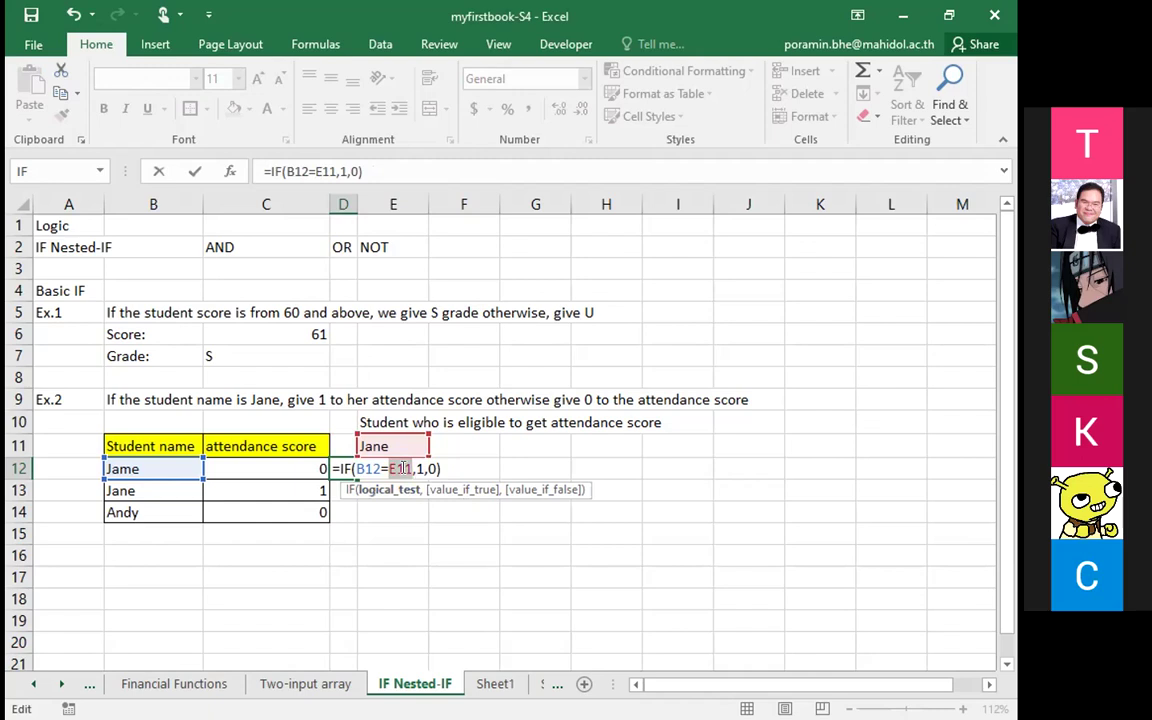
pyautogui.press('F4')
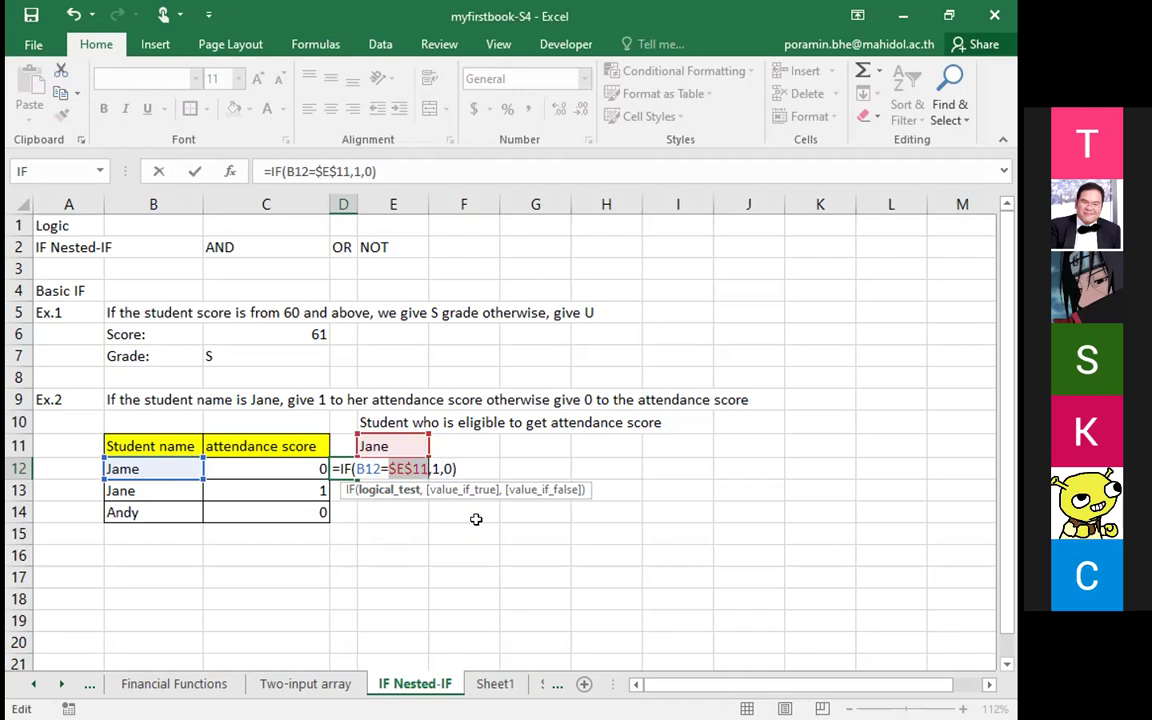
pyautogui.press('F4')
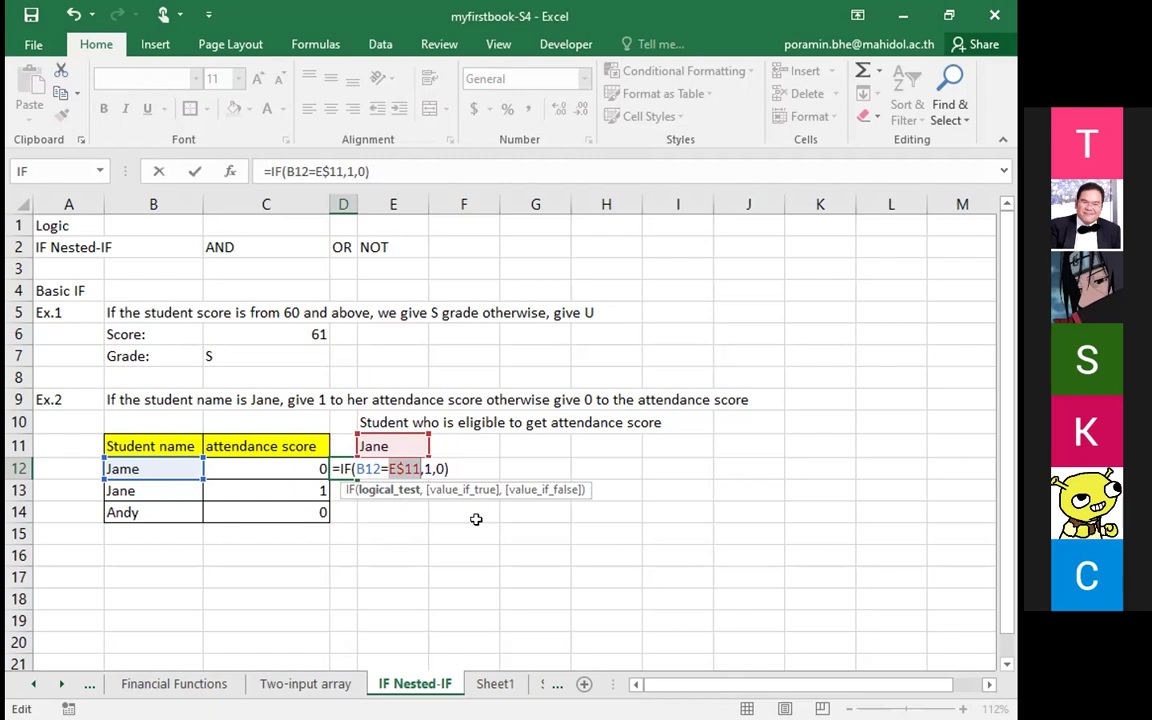
pyautogui.press('F4')
pyautogui.press('F4')
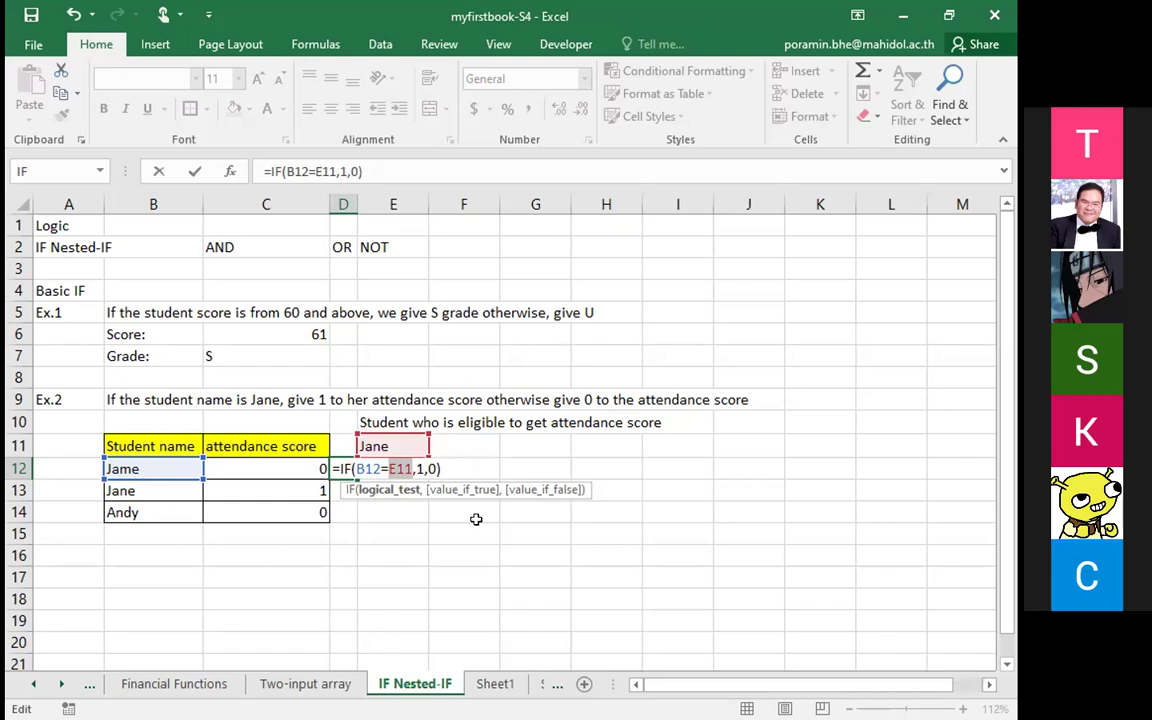
pyautogui.press('F4')
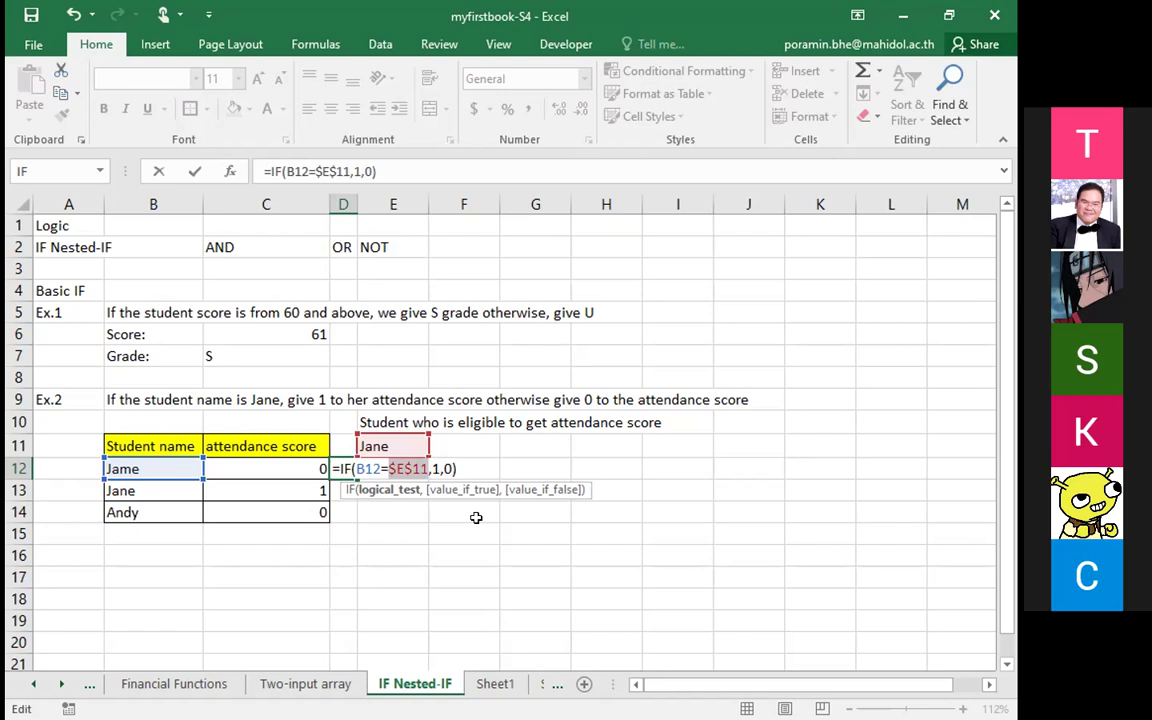
pyautogui.press('Return')
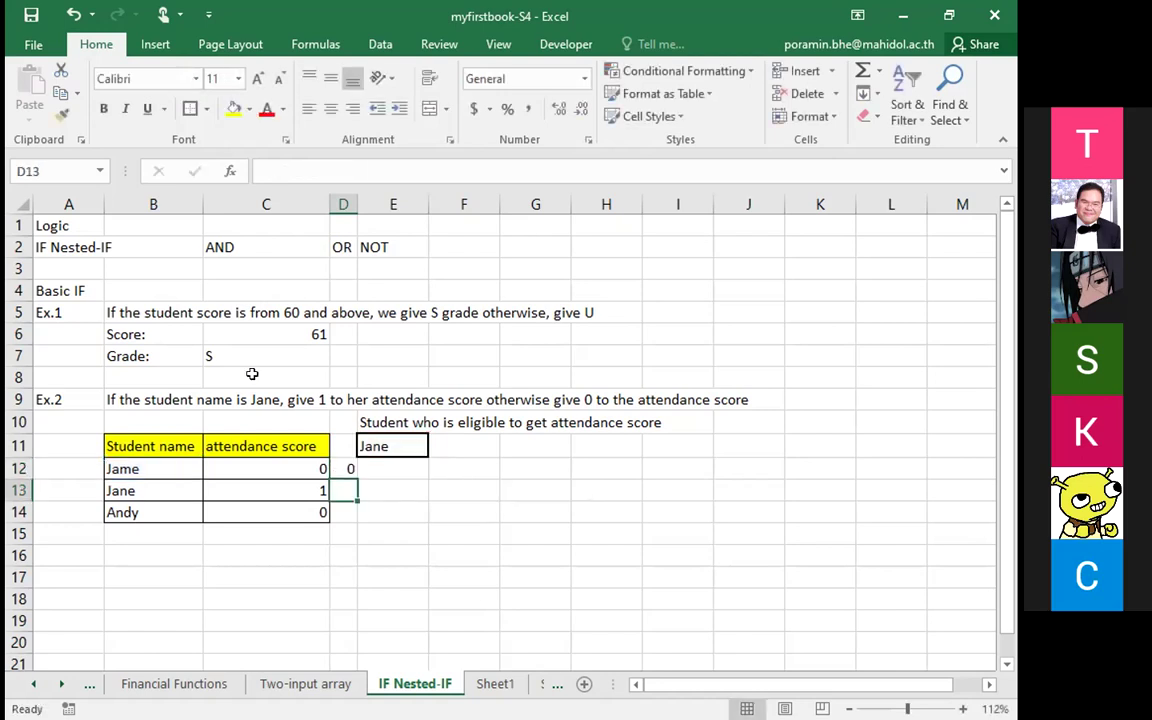
# Step: Fill the IF formula from D12 down through D14 and inspect the cell references in D13's formula
pyautogui.click(350, 476)
pyautogui.moveTo(356, 476); pyautogui.dragTo(363, 528)
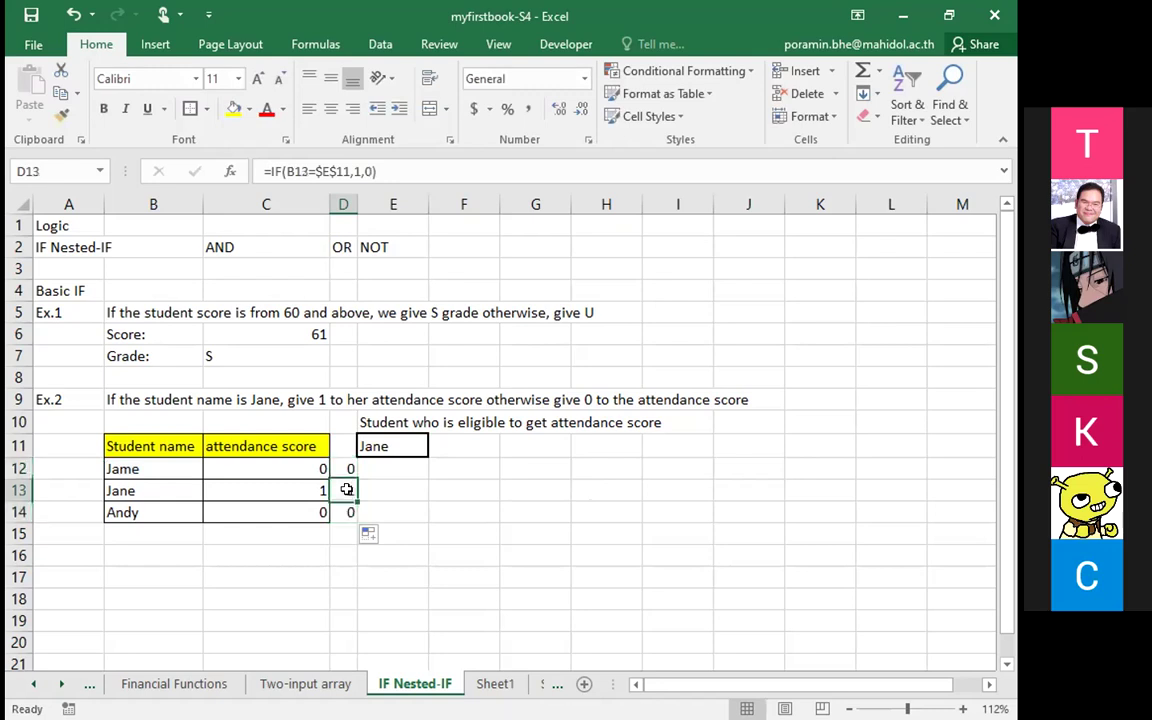
pyautogui.doubleClick(346, 489)
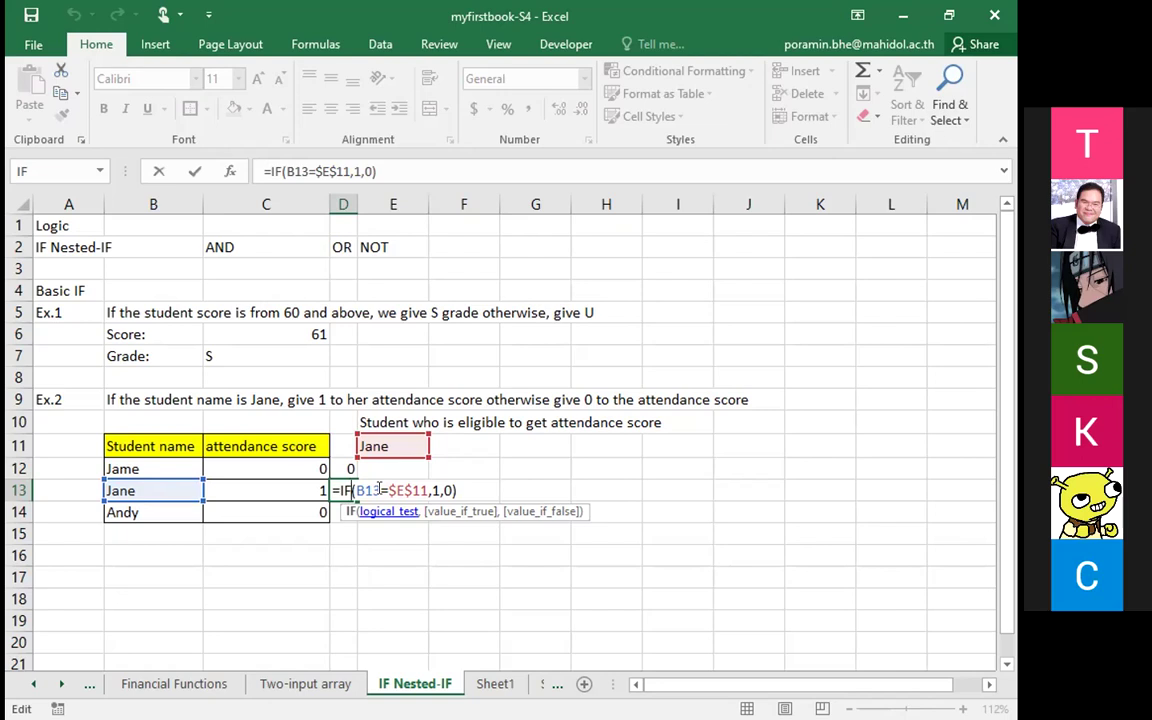
pyautogui.hotkey('shift', 'Return')
# Step: Copy the text of the IF formula in attendance score cell C12, leaving the cell's formula as it is
pyautogui.press('Left')
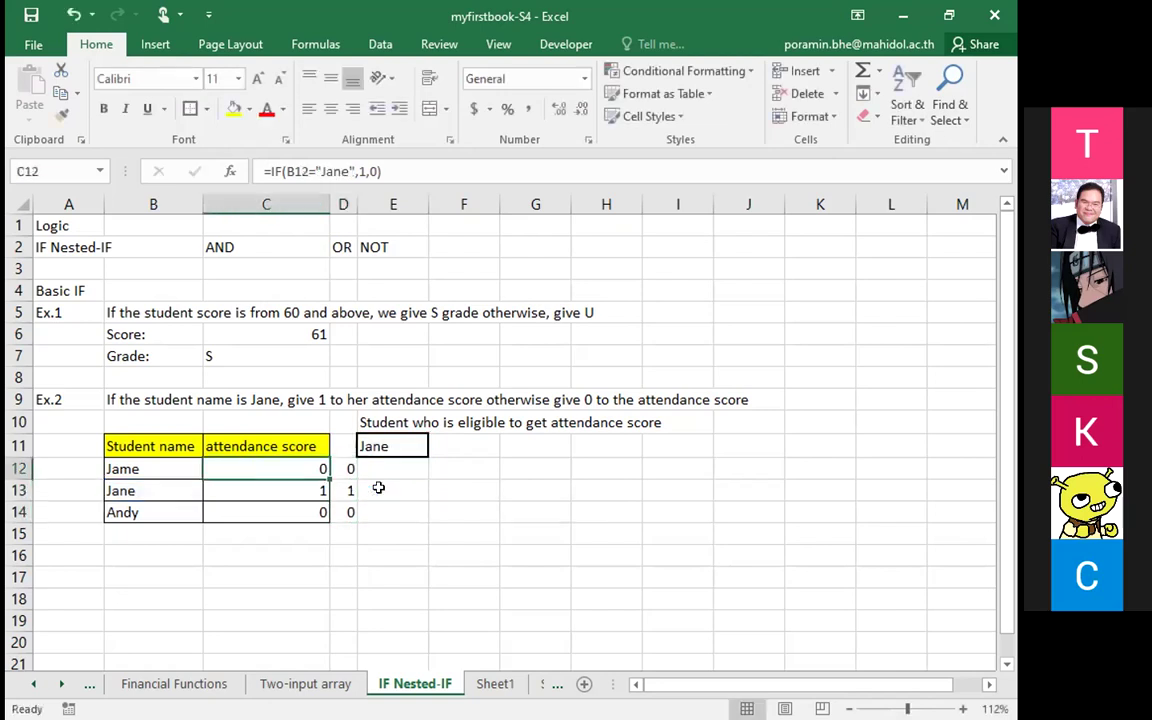
pyautogui.press('F2')
pyautogui.hotkey('ctrl', 'c')
pyautogui.press('Return')
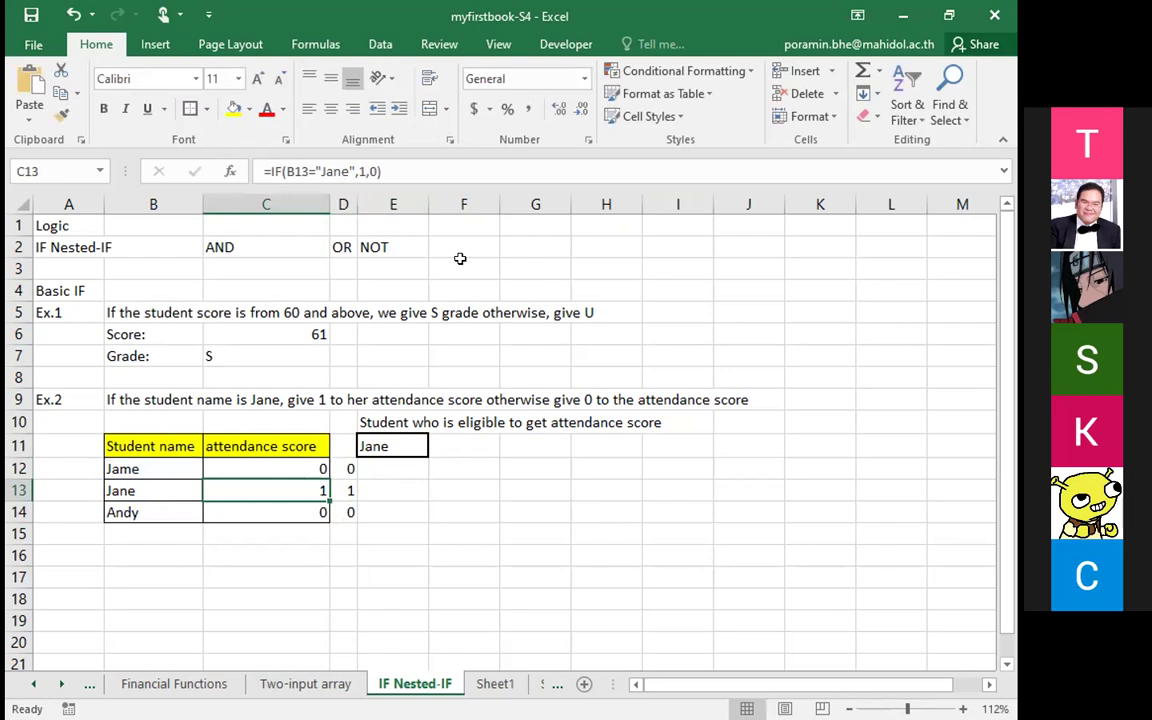
pyautogui.click(1014, 348)
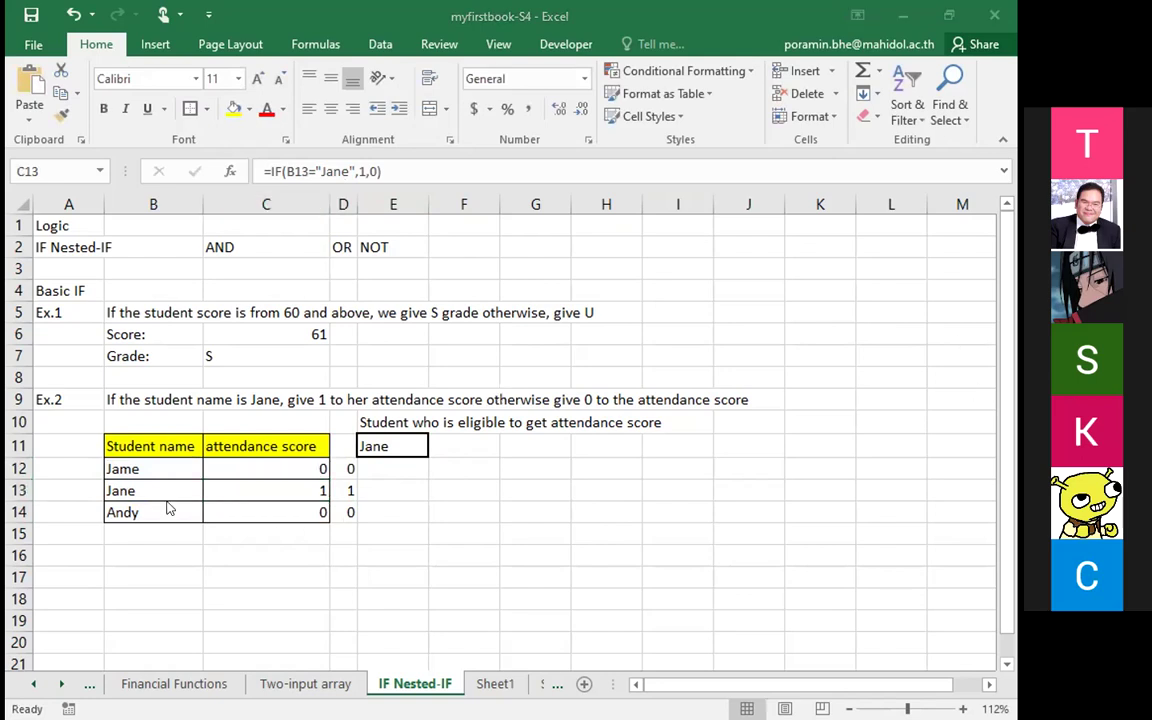
# Step: Copy the text of the IF formula in D12 that uses $E$11, leaving the cell's formula as it is
pyautogui.click(266, 596)
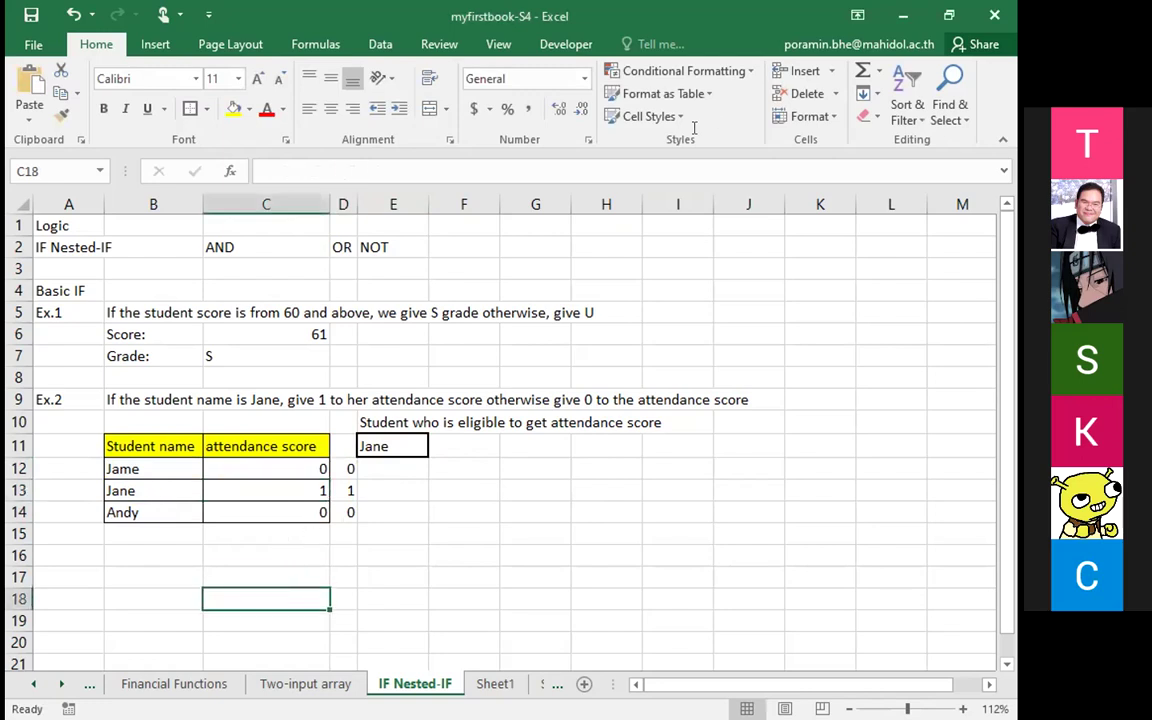
pyautogui.click(393, 446)
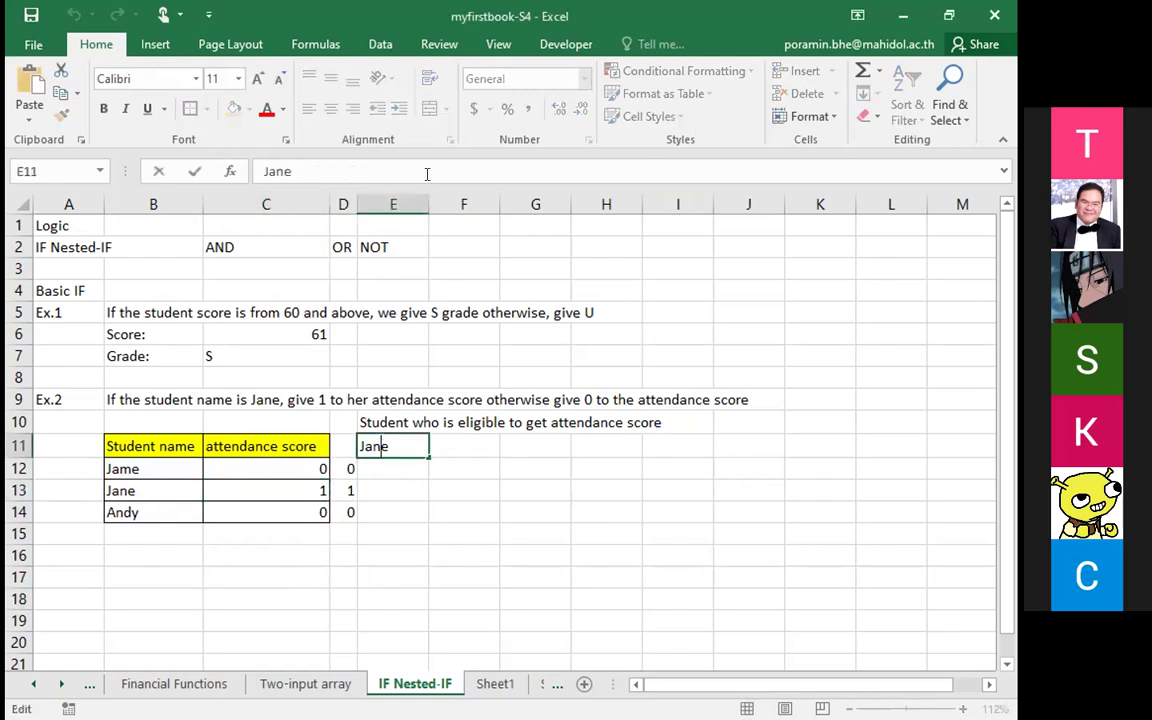
pyautogui.doubleClick(343, 468)
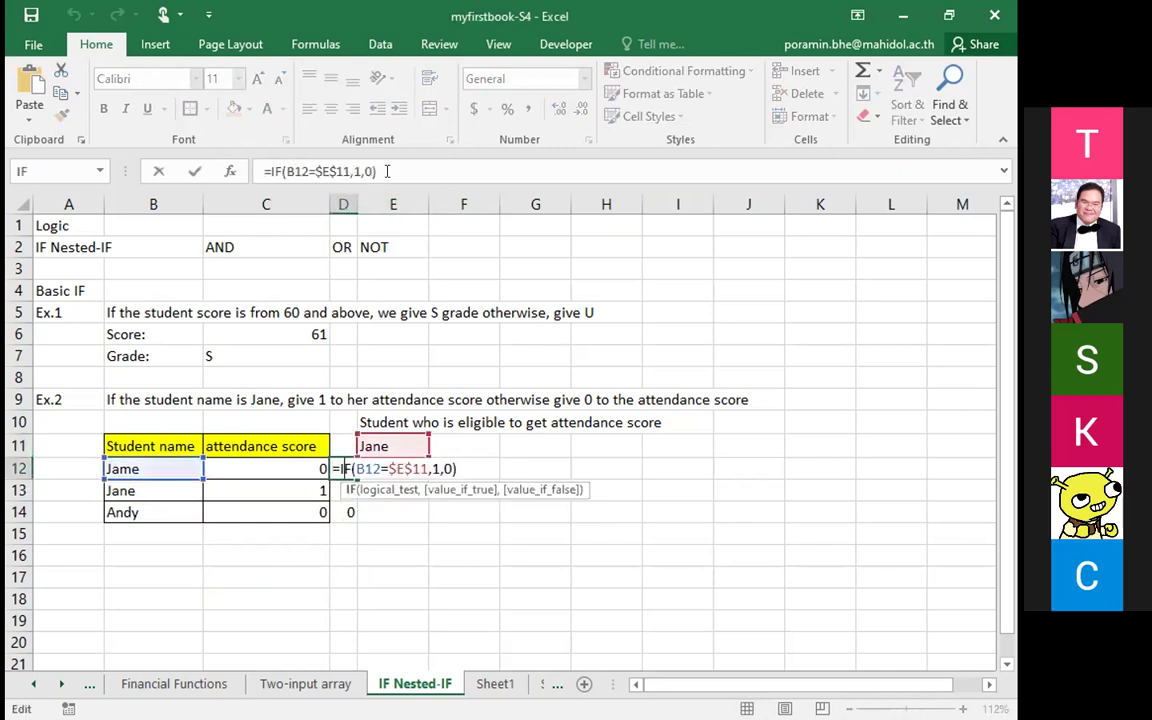
pyautogui.moveTo(378, 171); pyautogui.dragTo(263, 171)
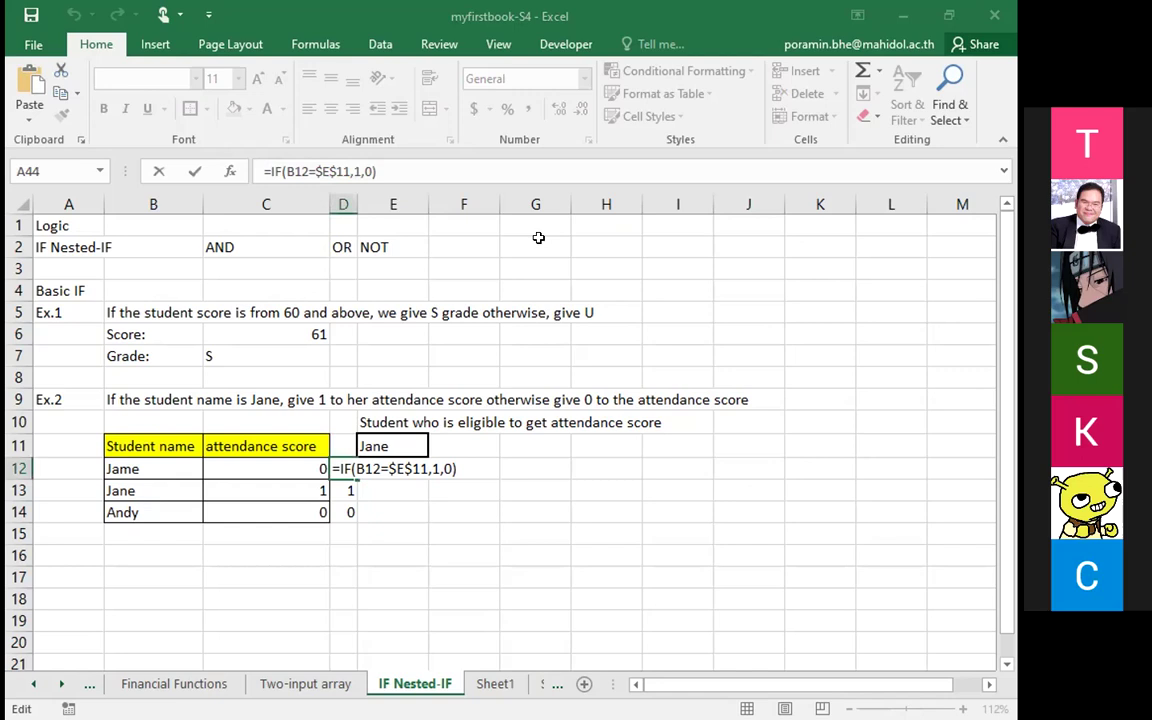
pyautogui.press('Escape')
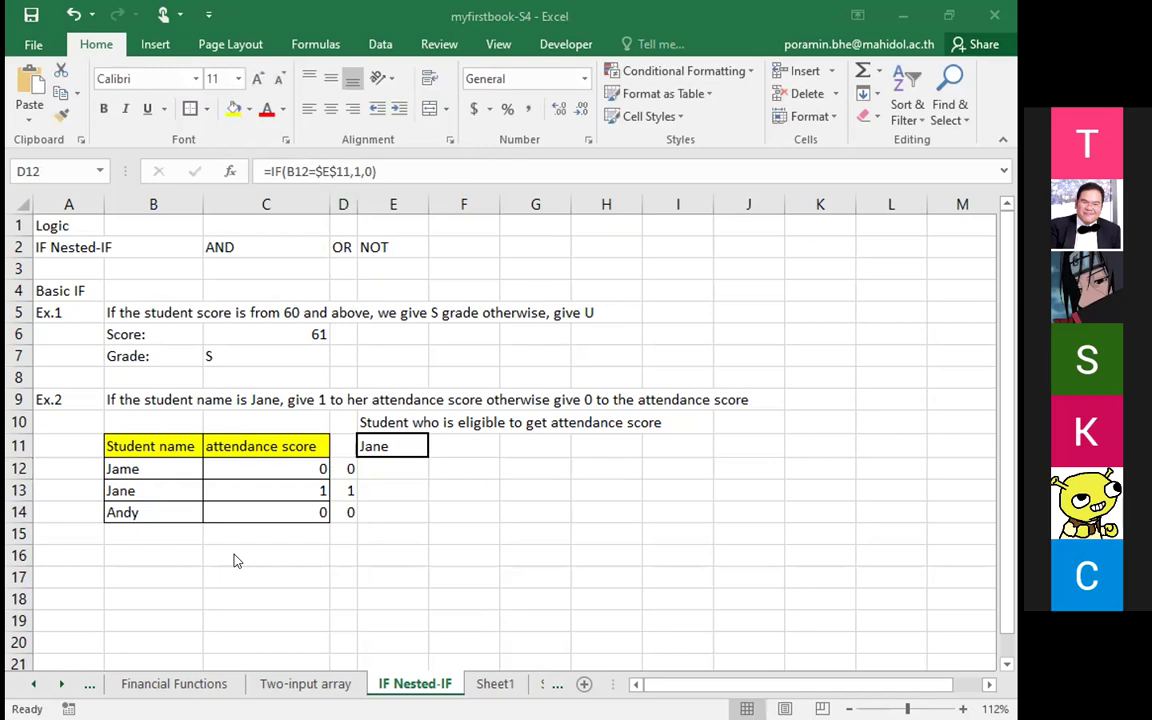
# Step: Paste the Ex.3 commission exercise with its salesperson table below Ex.2, plus the headings Commission rate and Commission amount in D18:E18
pyautogui.hotkey('ctrl', 'v')
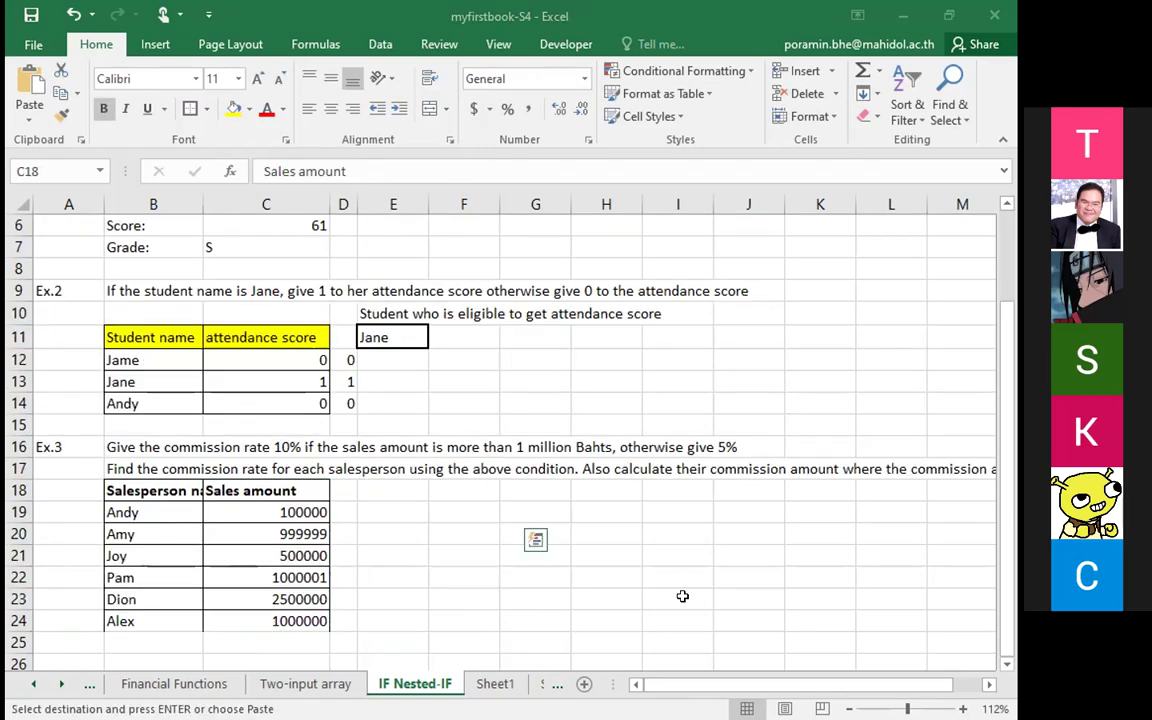
pyautogui.press('Right')
pyautogui.hotkey('ctrl', 'v')
pyautogui.press('Right')
pyautogui.press('Left')
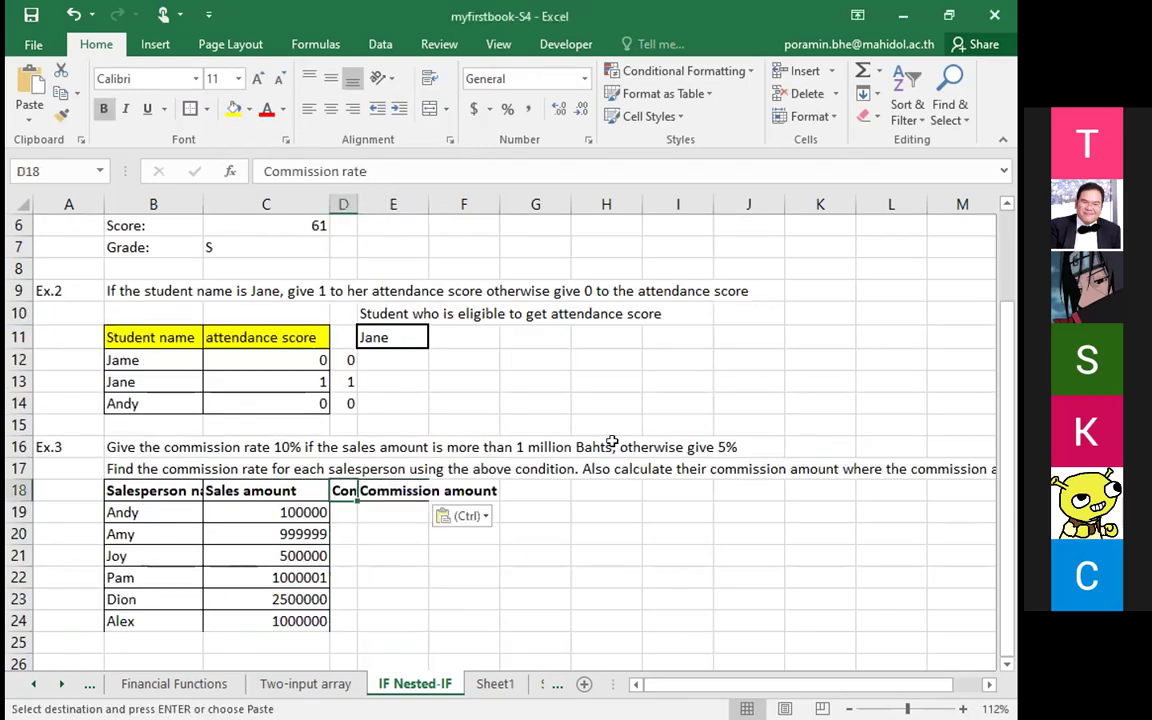
# Step: Widen columns D and E so the Commission rate and Commission amount headings fit
pyautogui.moveTo(343, 204)
pyautogui.mouseDown()
pyautogui.moveTo(403, 190)
pyautogui.moveTo(470, 200)
pyautogui.moveTo(346, 196)
pyautogui.moveTo(462, 198)
pyautogui.mouseUp()
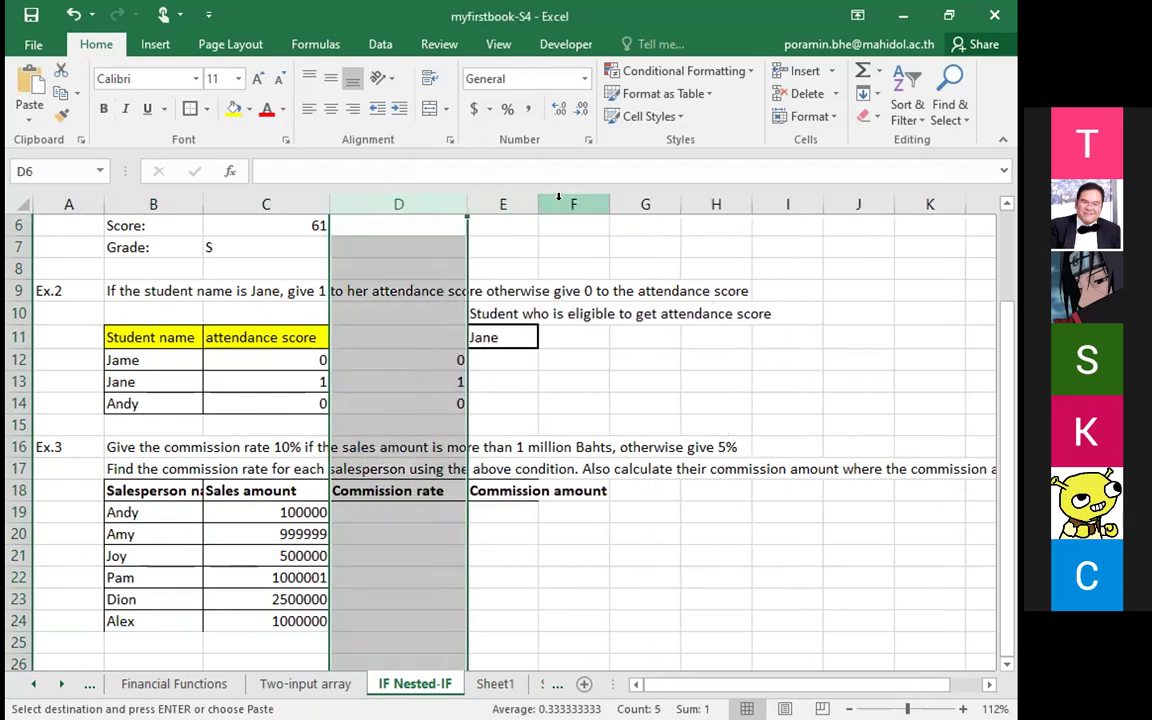
pyautogui.doubleClick(533, 195)
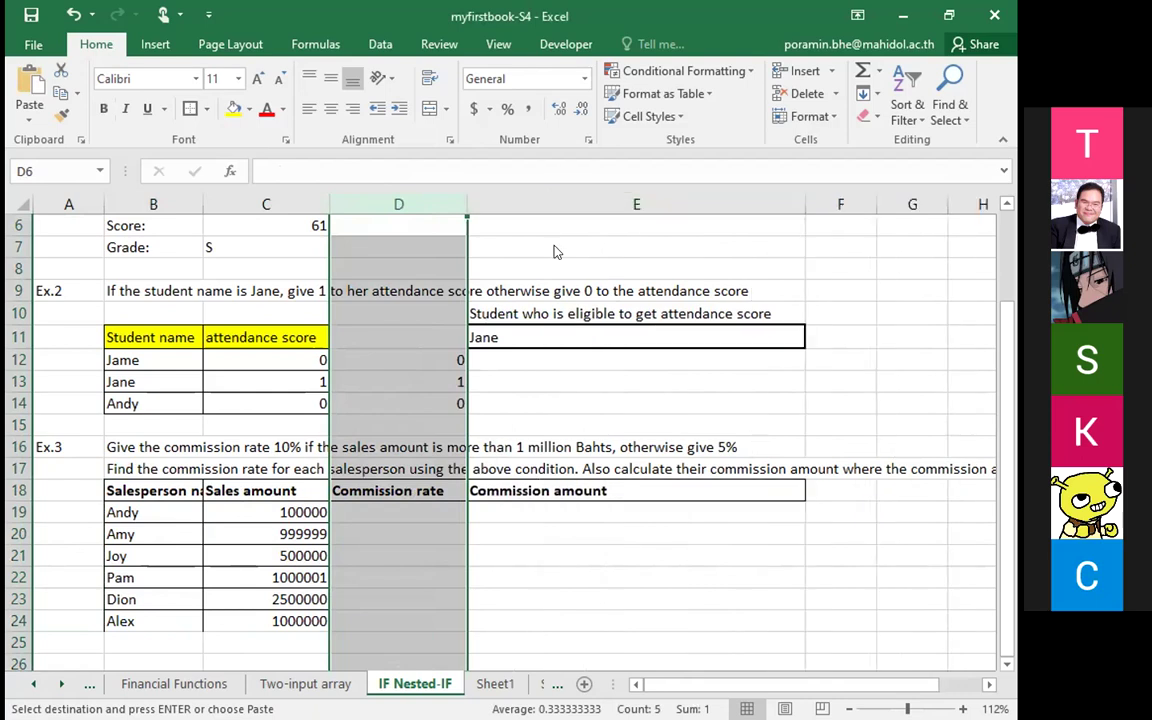
pyautogui.click(786, 197)
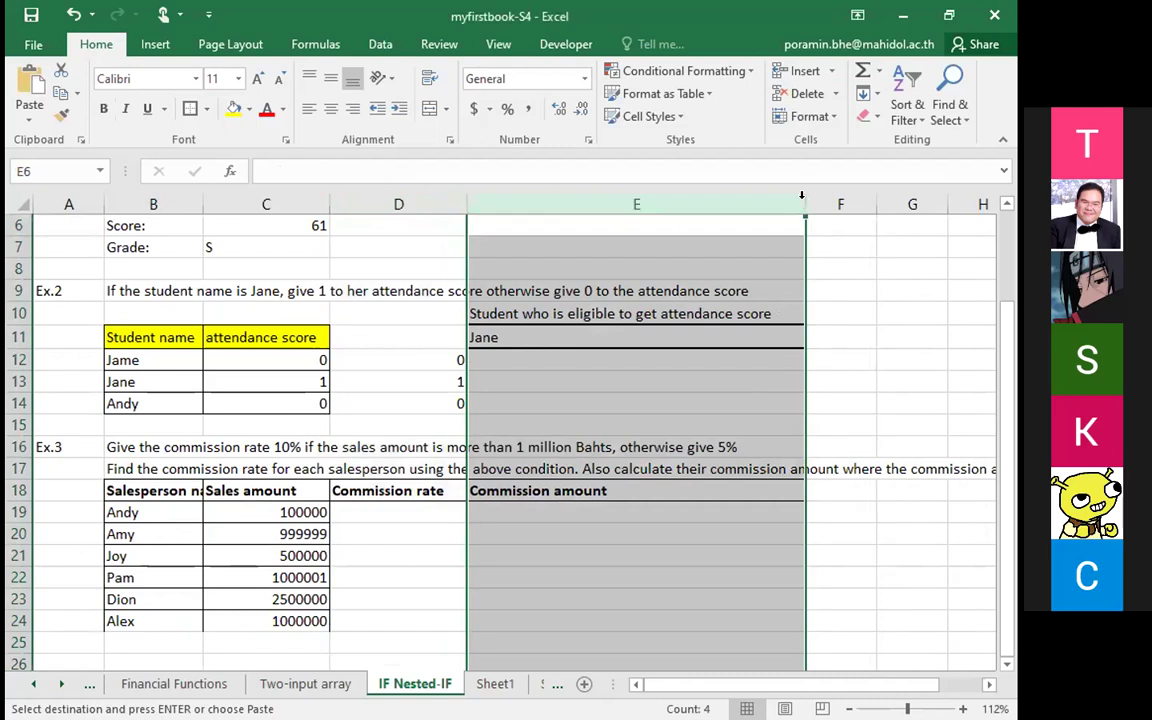
pyautogui.moveTo(802, 203); pyautogui.dragTo(622, 205)
# Step: Apply all borders to the Ex.3 commission table in B18:E24
pyautogui.moveTo(130, 495); pyautogui.dragTo(527, 615)
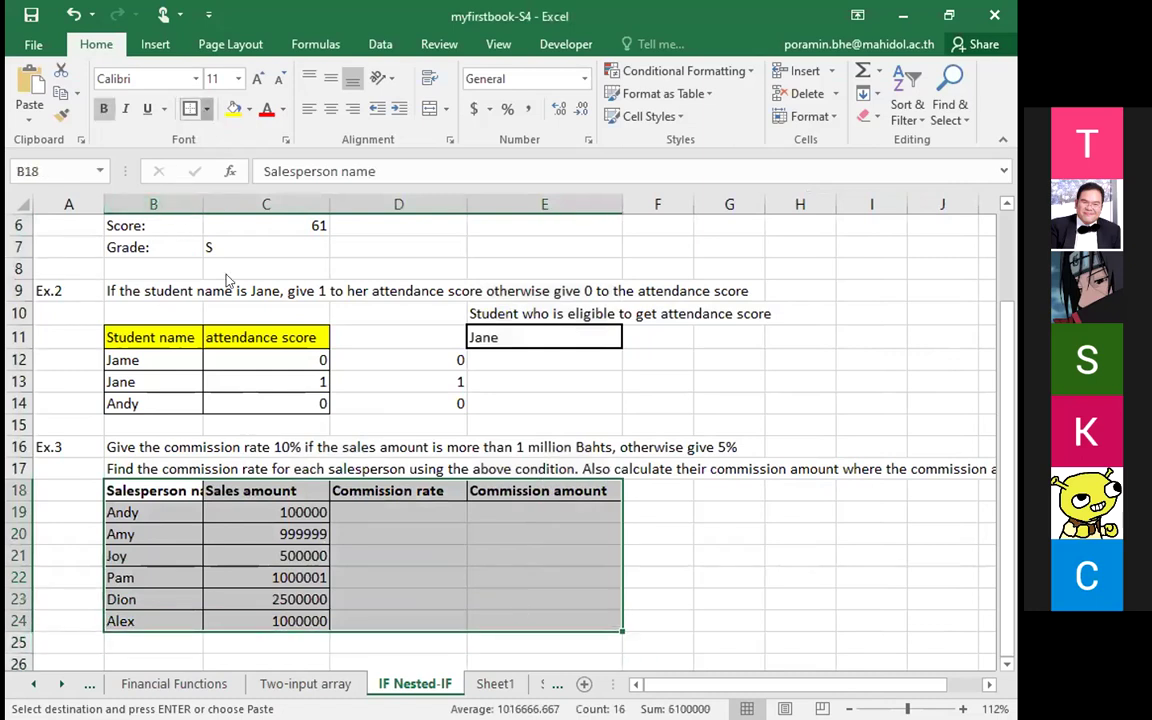
pyautogui.click(206, 108)
pyautogui.click(244, 275)
pyautogui.click(257, 572)
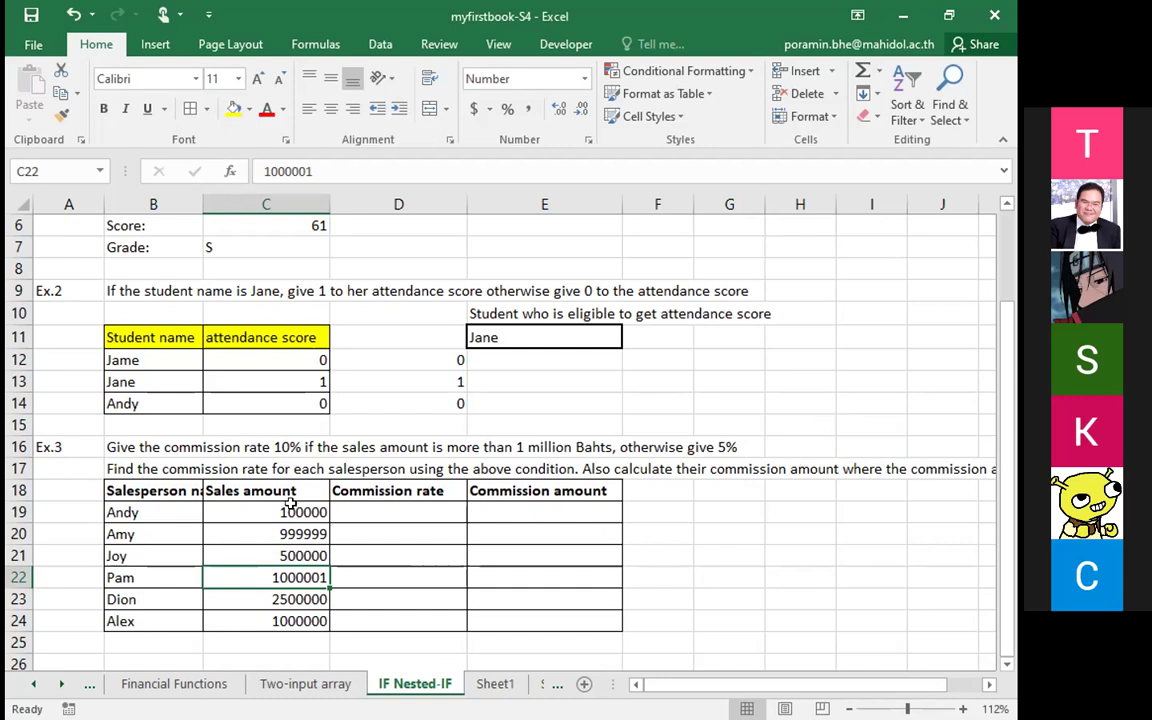
# Step: Read the full Ex.3 instruction text along row 17 and return to its start in B17
pyautogui.click(225, 460)
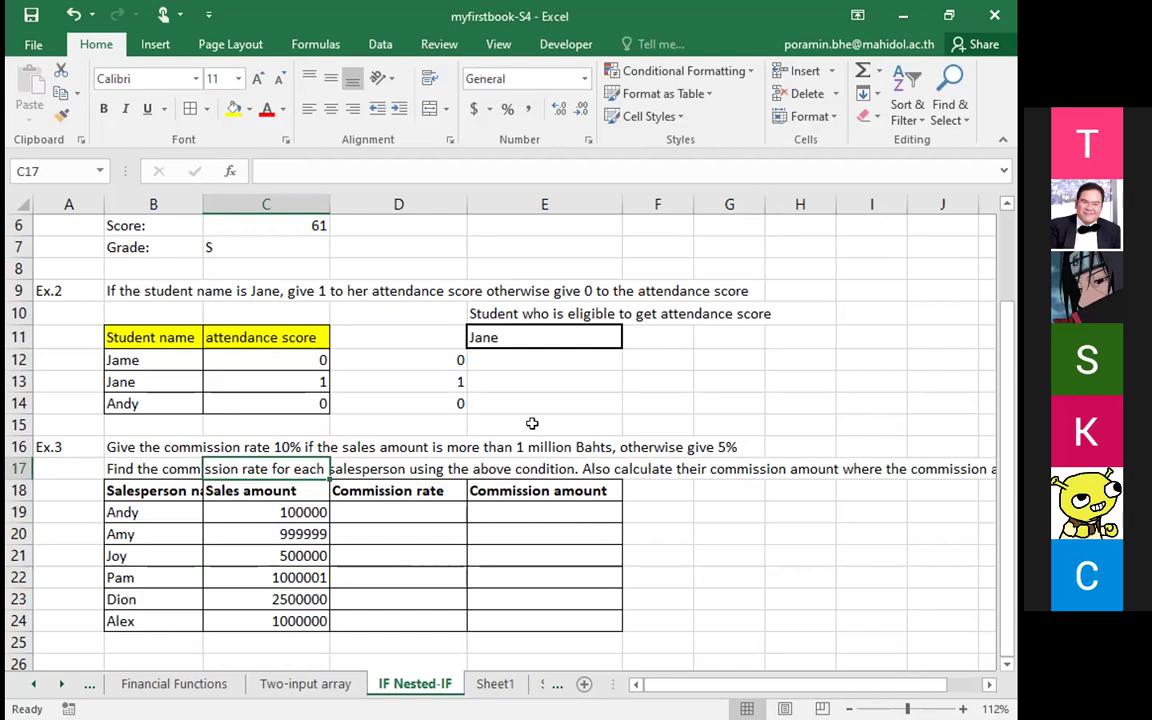
pyautogui.press('Right')
pyautogui.press('Right')
pyautogui.press('Right')
pyautogui.press('Right')
pyautogui.press('Right')
pyautogui.press('Right')
pyautogui.press('Right')
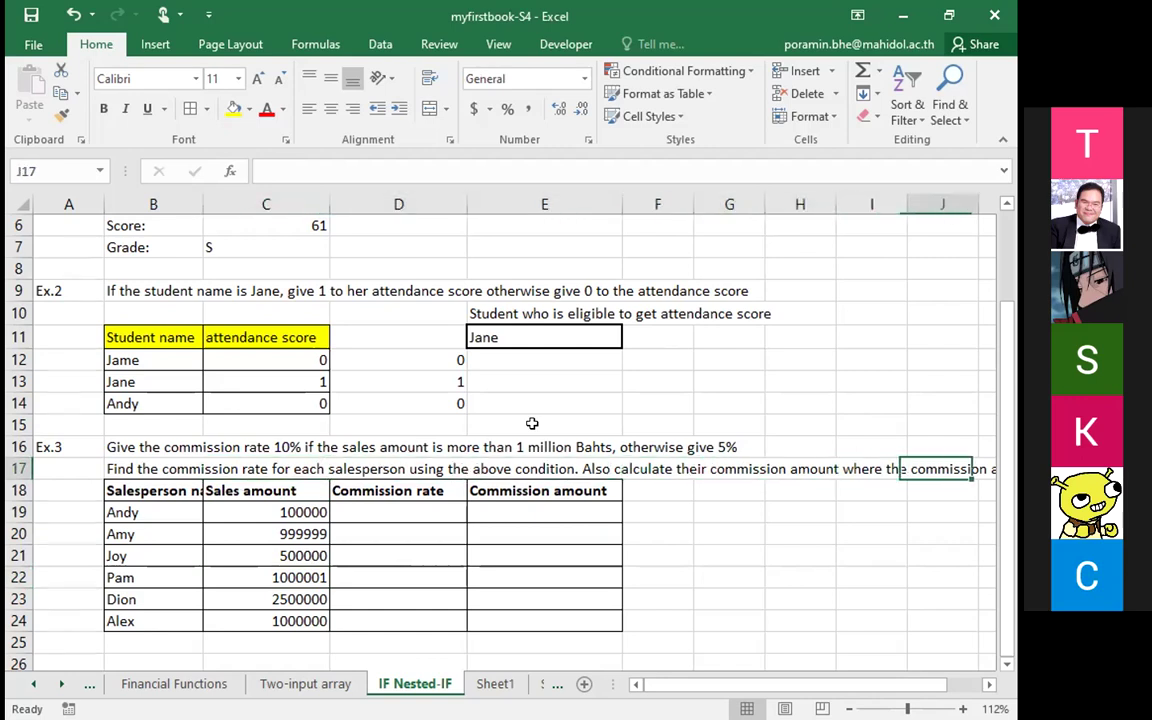
pyautogui.press('Right')
pyautogui.press('Right')
pyautogui.press('Right')
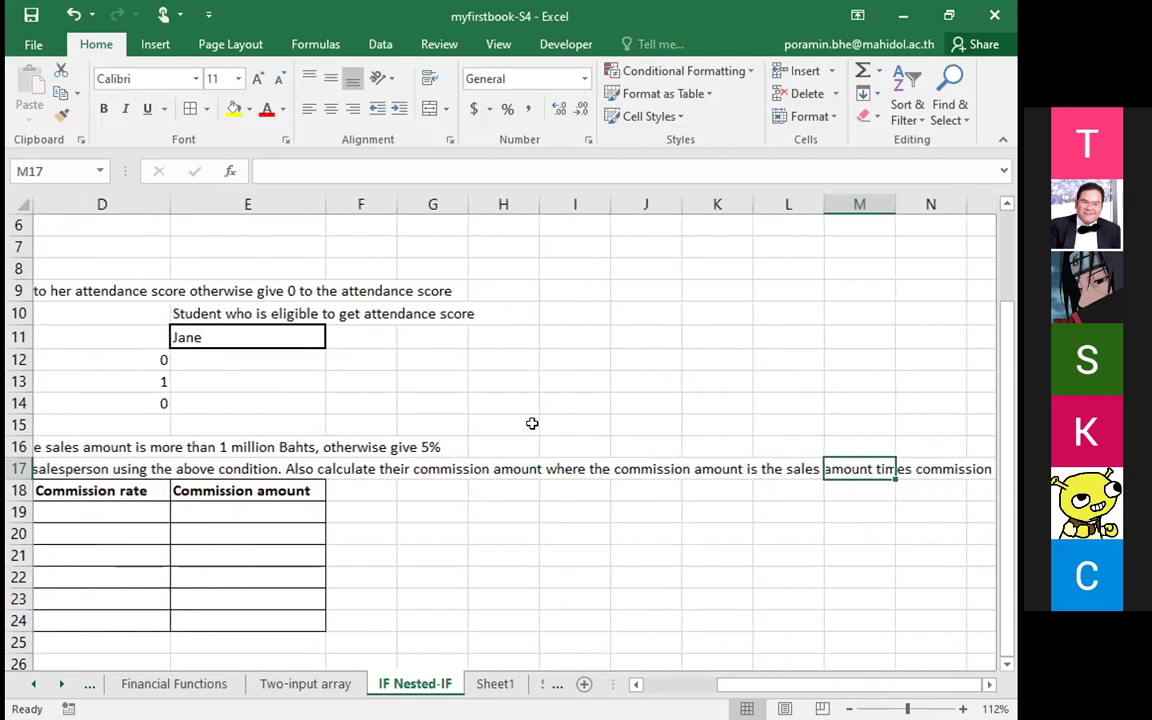
pyautogui.press('Right')
pyautogui.press('Right')
pyautogui.press('Left')
pyautogui.press('Left')
pyautogui.press('Left')
pyautogui.press('Left')
pyautogui.press('Left')
pyautogui.press('Left')
pyautogui.press('Left')
pyautogui.press('Left')
pyautogui.press('Left')
pyautogui.press('Left')
pyautogui.press('Left')
pyautogui.press('Left')
pyautogui.press('Left')
pyautogui.press('Left')
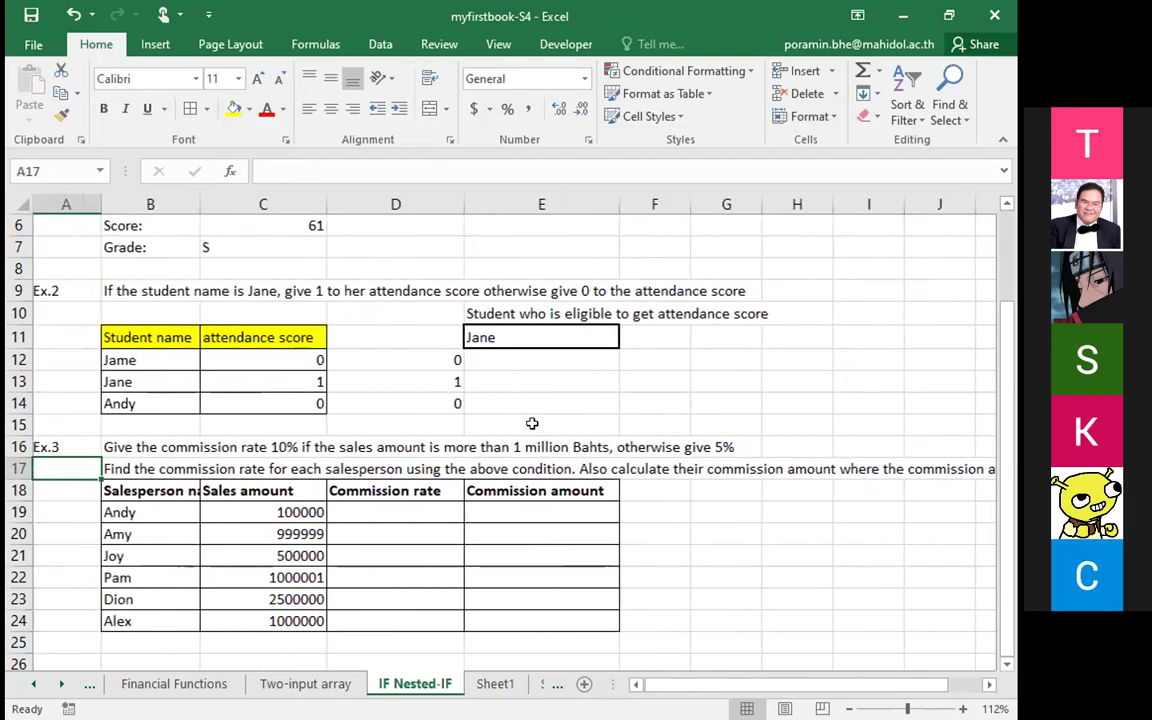
pyautogui.press('Right')
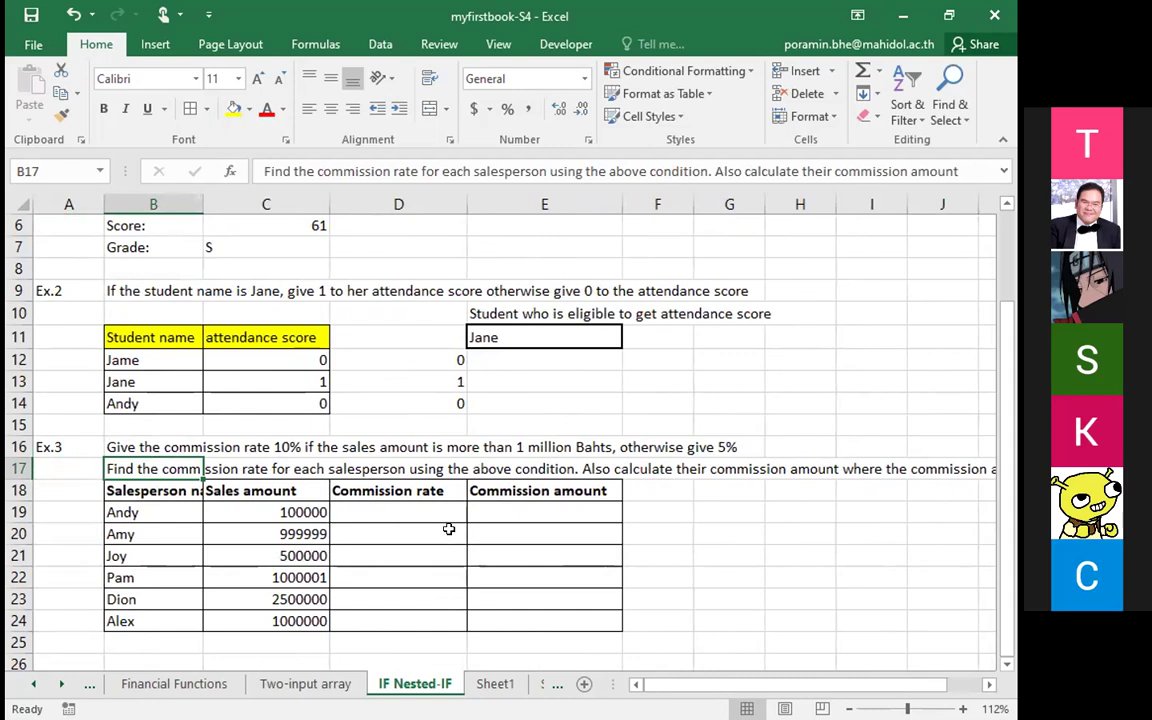
# Step: Widen column B to fit the Salesperson name heading and select the first commission rate cell, D19
pyautogui.click(180, 204)
pyautogui.moveTo(218, 196); pyautogui.dragTo(251, 196)
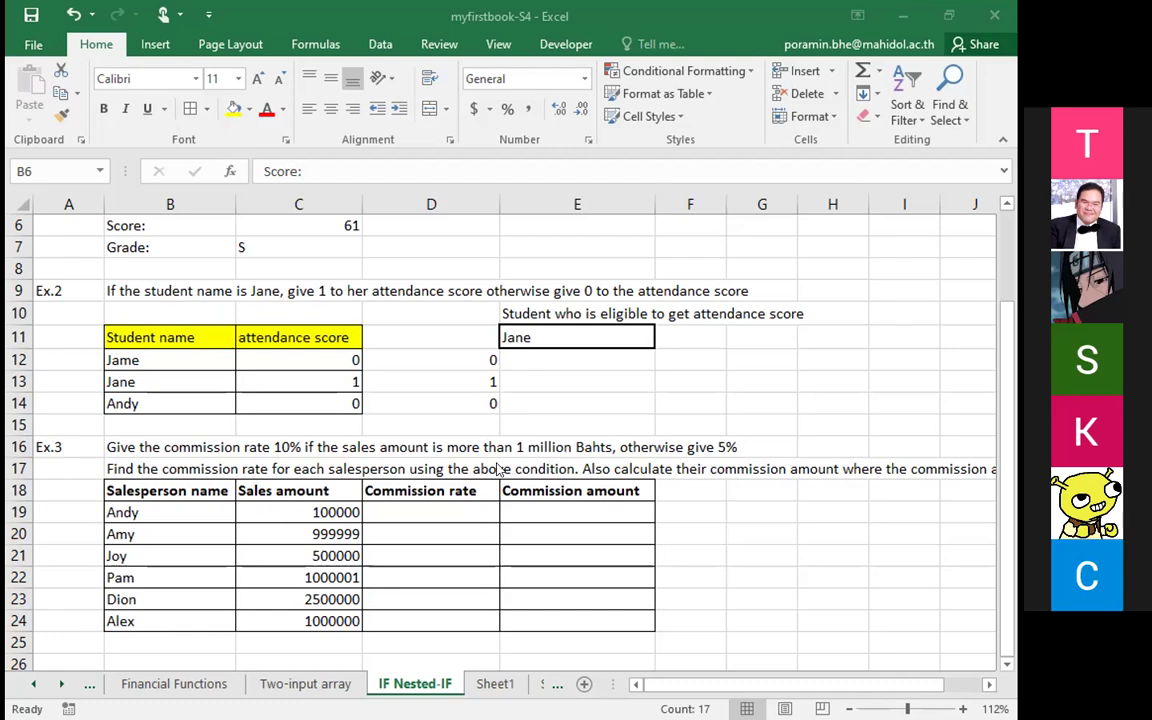
pyautogui.scroll(-1, 497, 470)
pyautogui.click(496, 470)
pyautogui.click(314, 446)
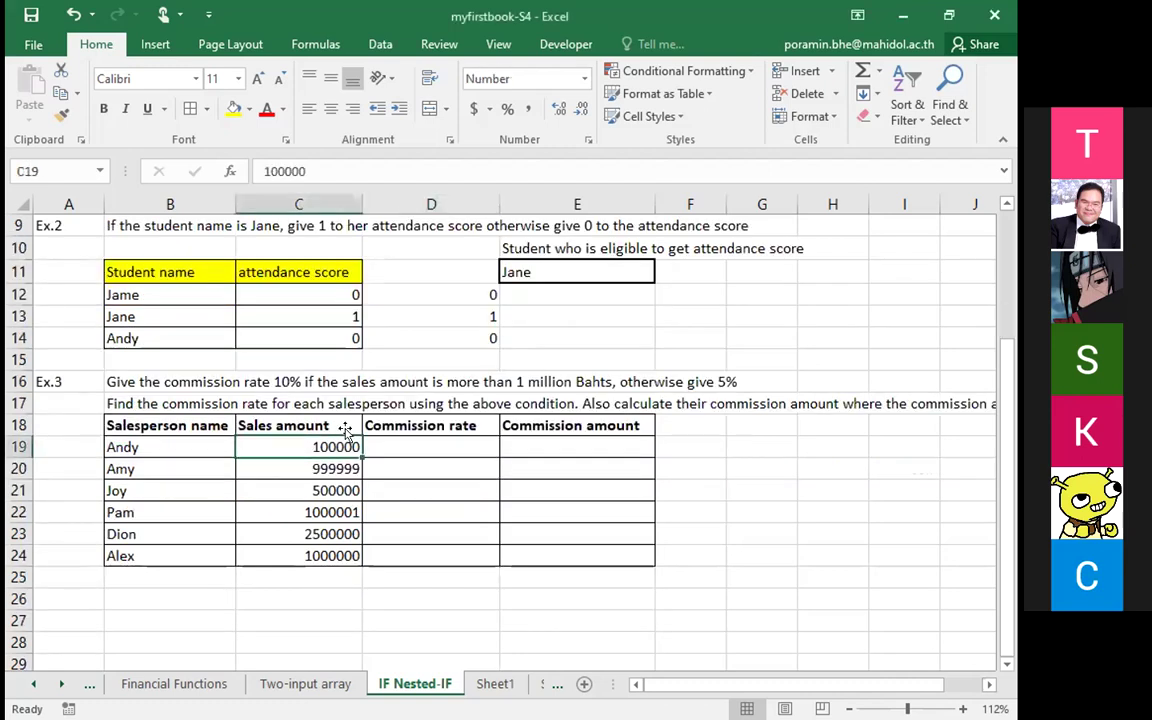
pyautogui.click(456, 451)
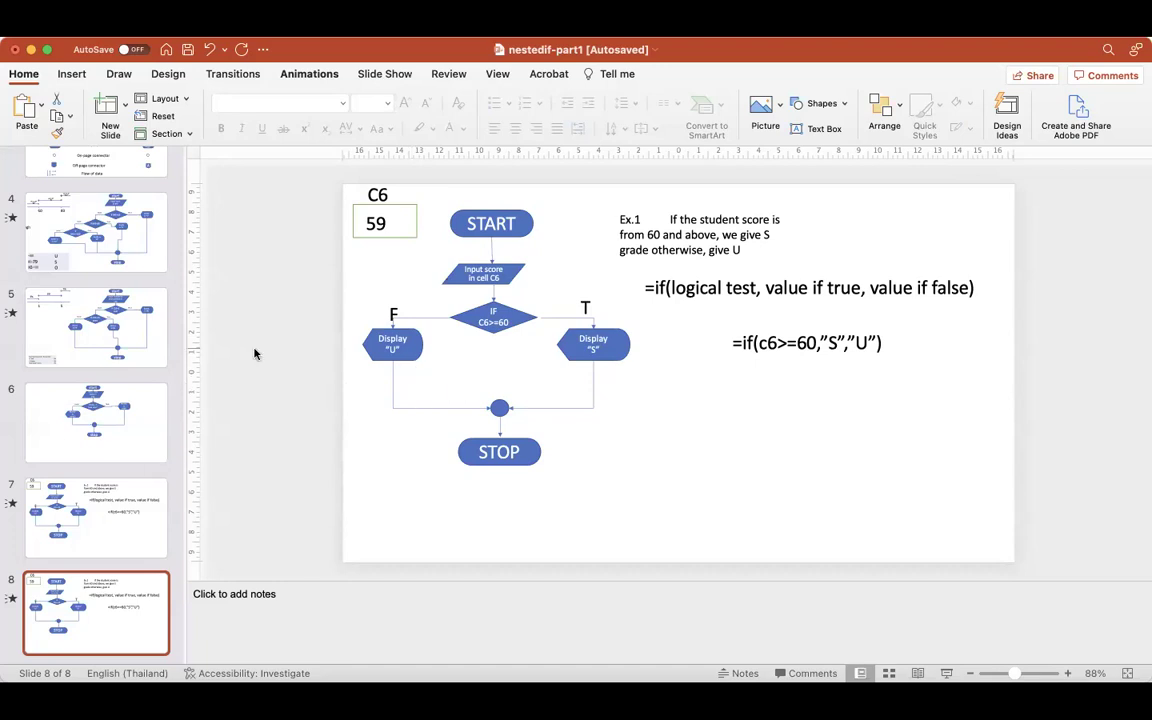
# Step: Switch to PowerPoint and, on slide 8's flowchart, change the cell label to C19 and its value to 100000
pyautogui.click(377, 193)
pyautogui.press('BackSpace')
pyautogui.write('19')
pyautogui.doubleClick(381, 223)
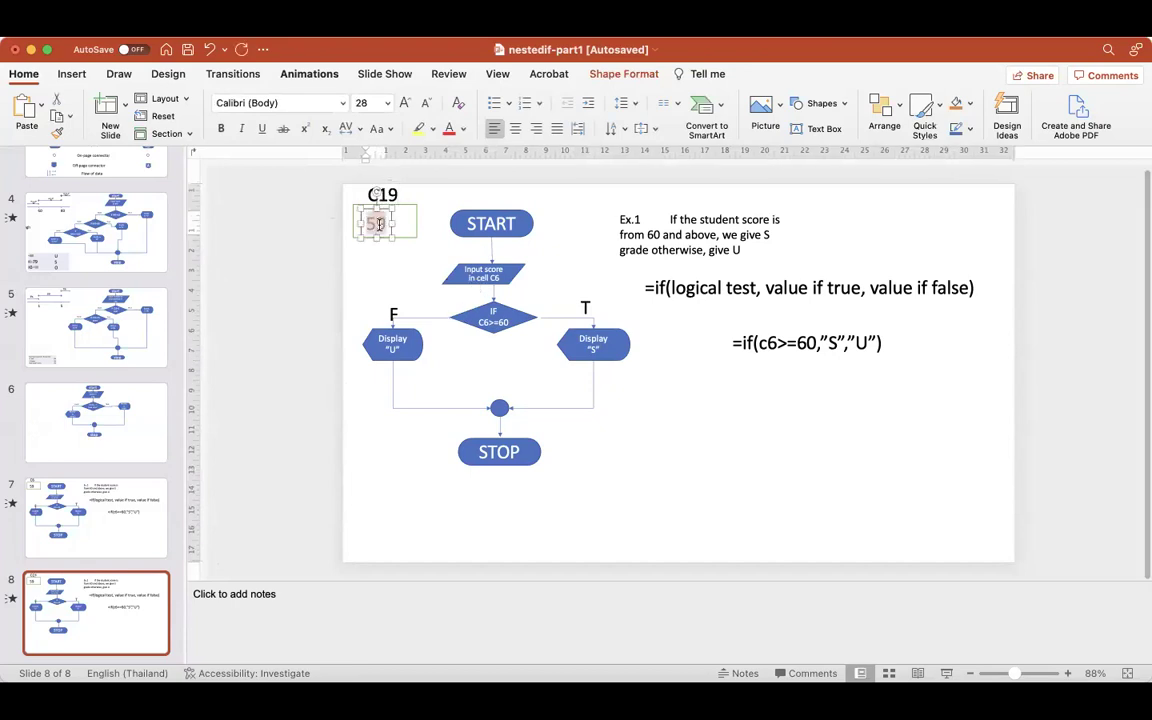
pyautogui.write('100000')
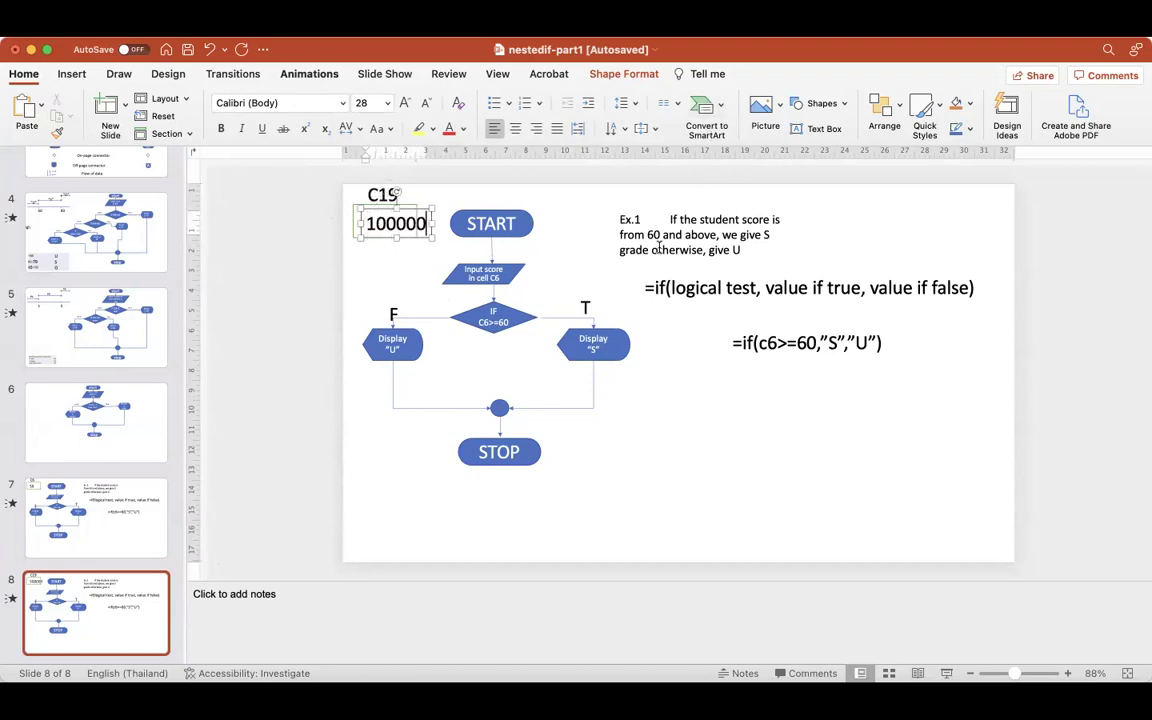
pyautogui.click(626, 223)
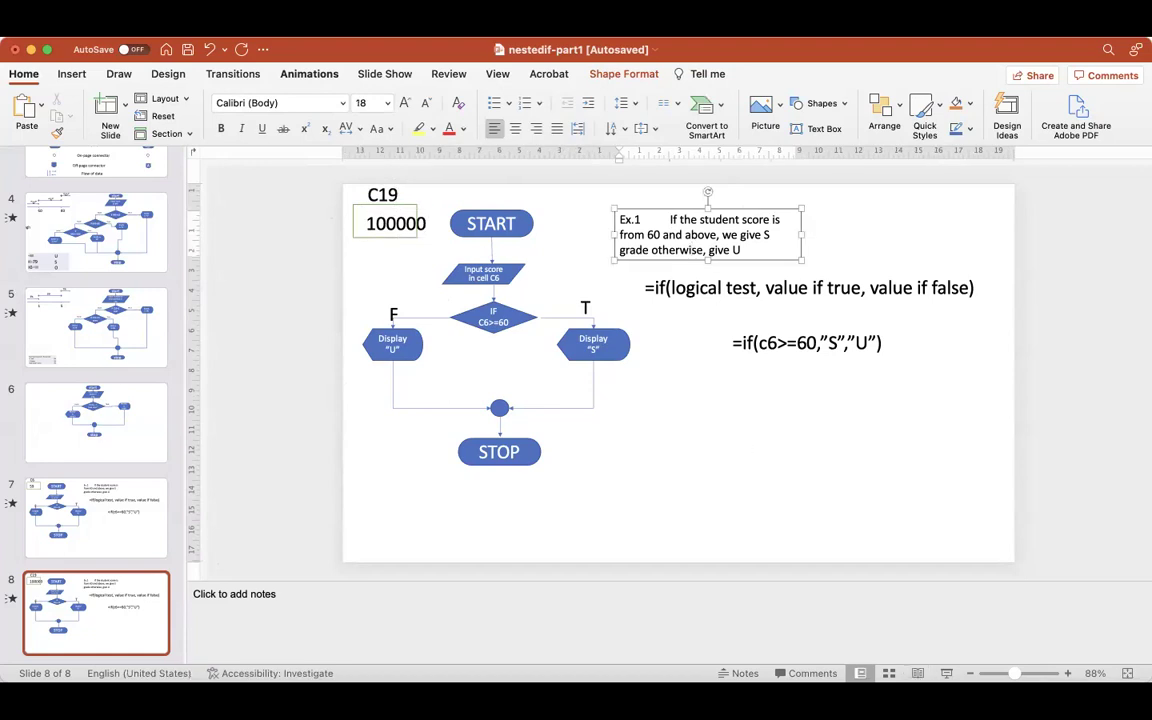
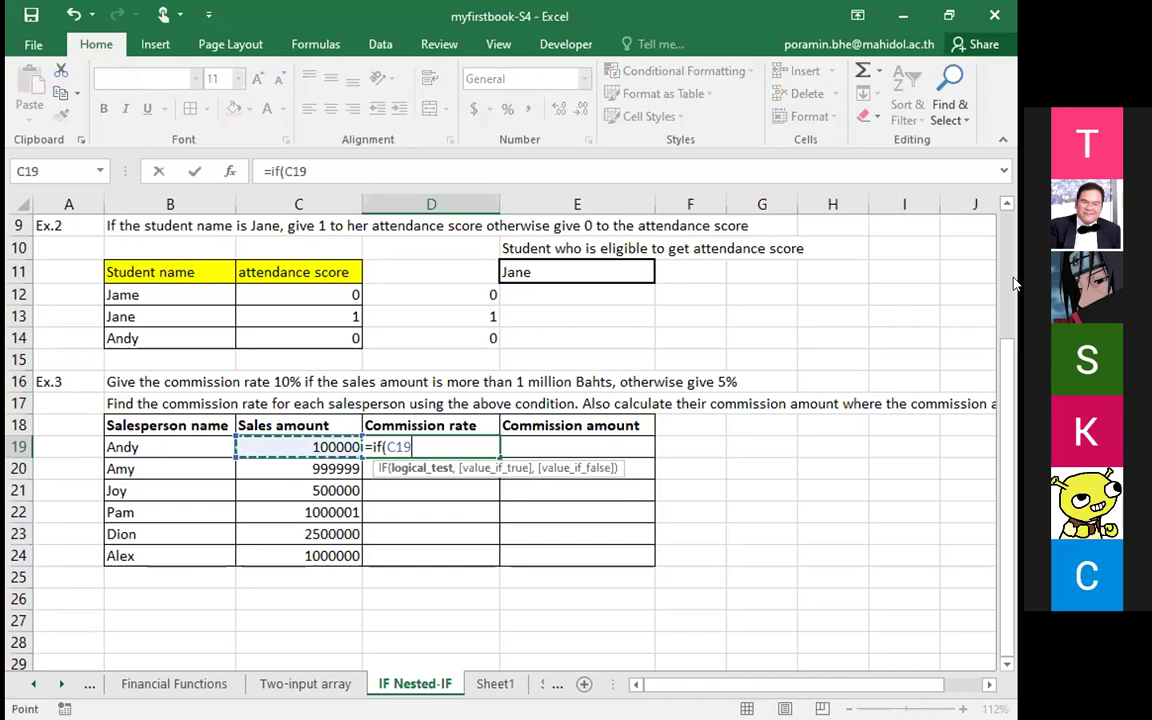
# Step: Switch to Excel and complete the commission rate formula in D19 as =IF(C19>1000000,0.1,0.05)
pyautogui.write('>')
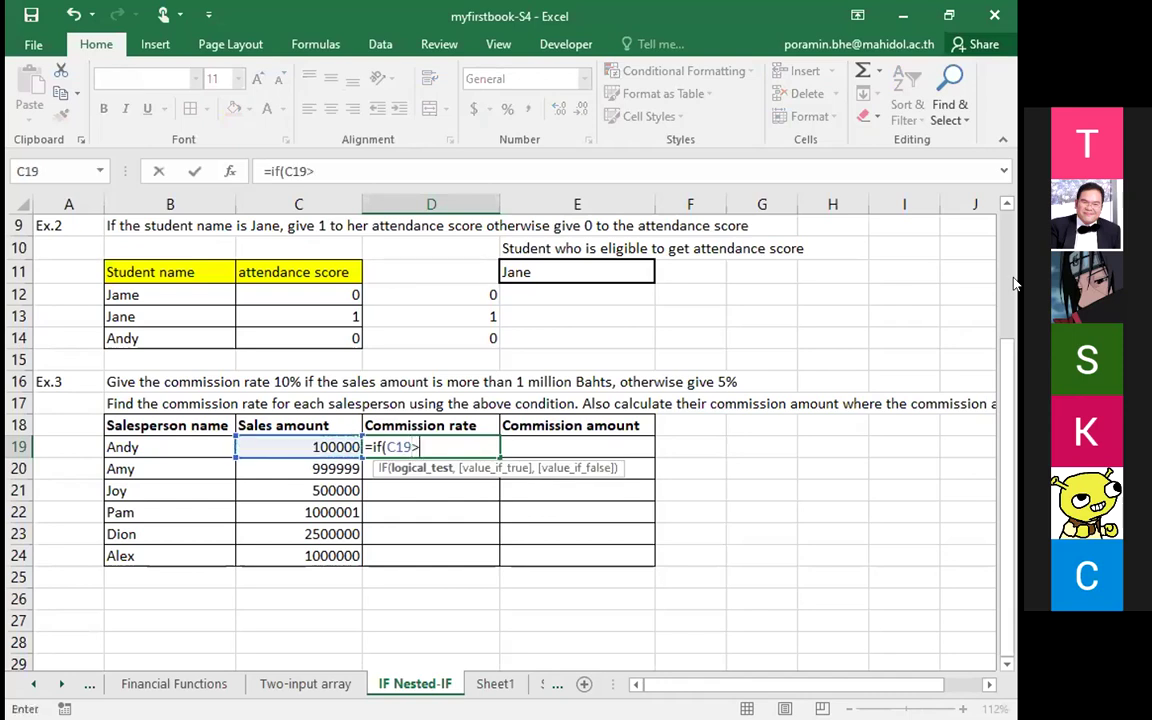
pyautogui.write('1000000')
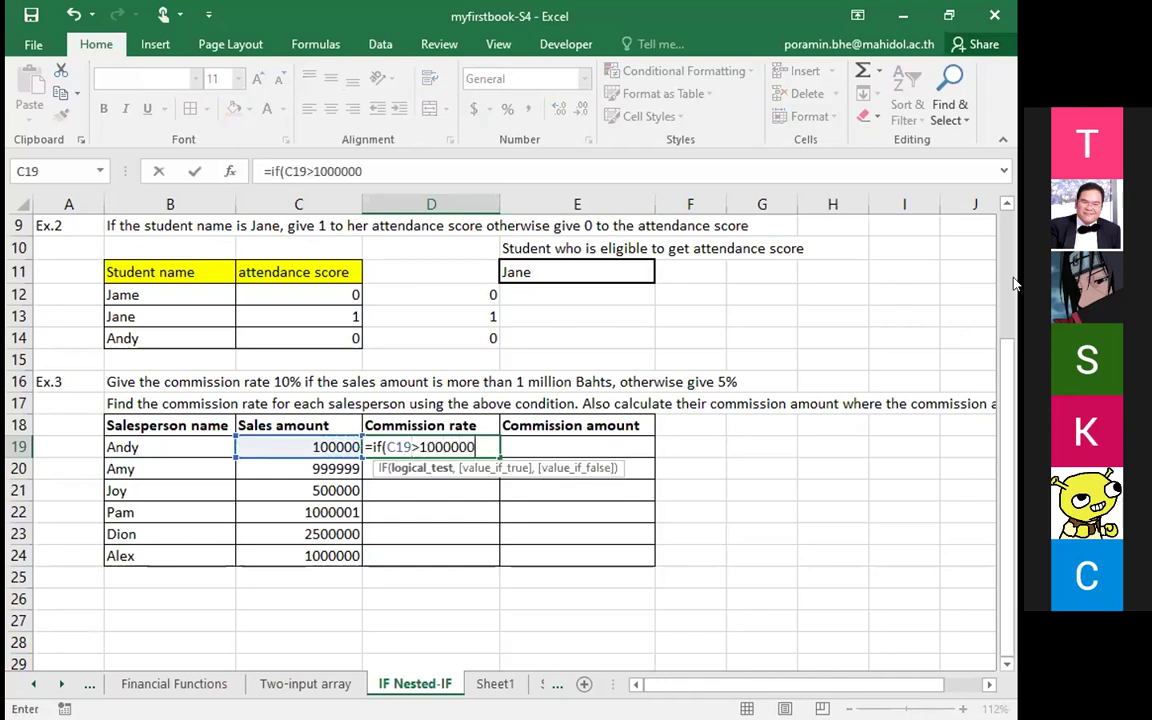
pyautogui.write(',0.1')
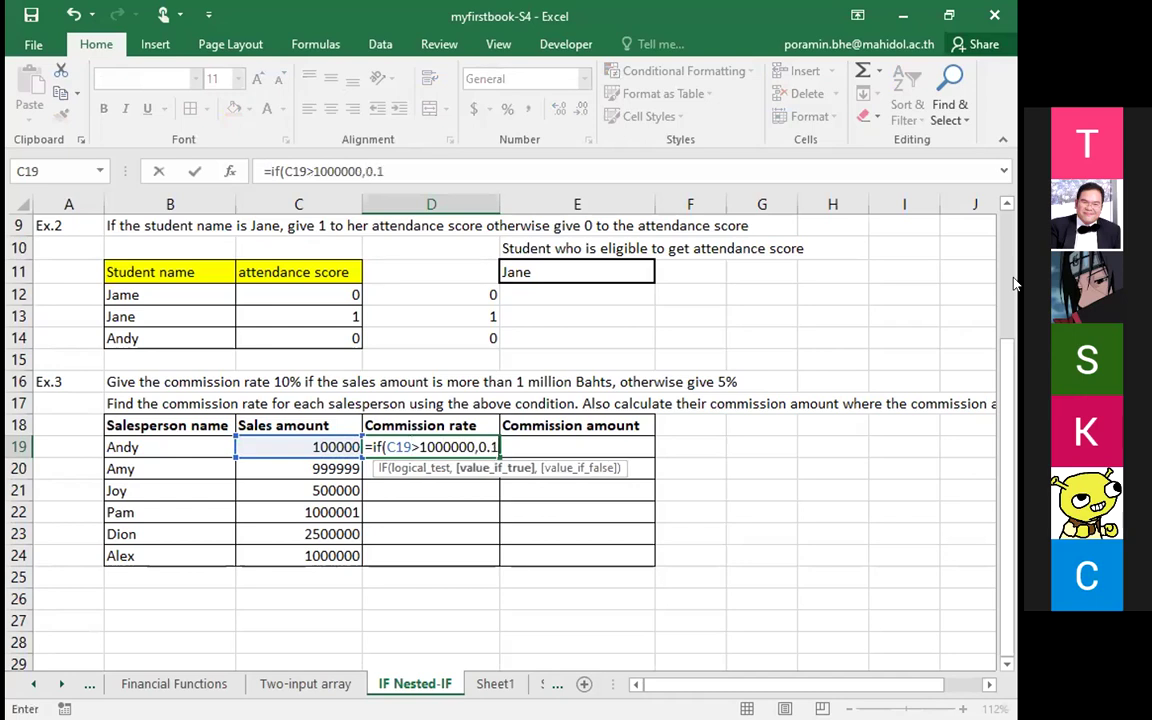
pyautogui.write(',0.05)')
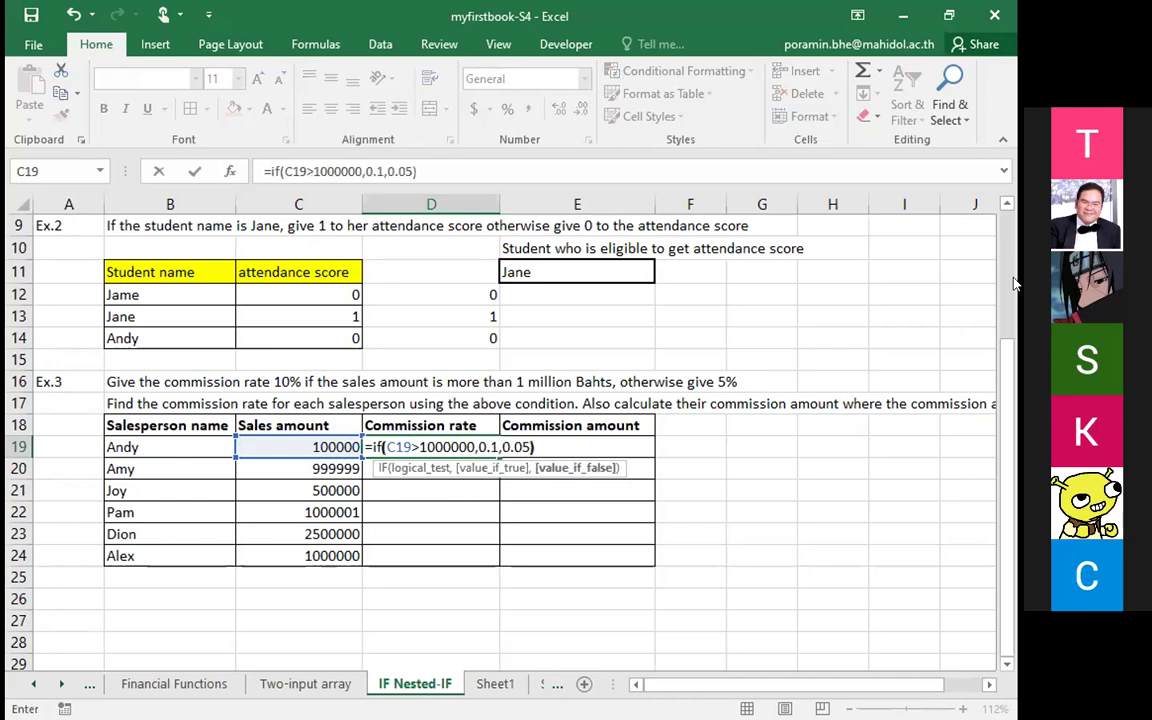
pyautogui.press('Return')
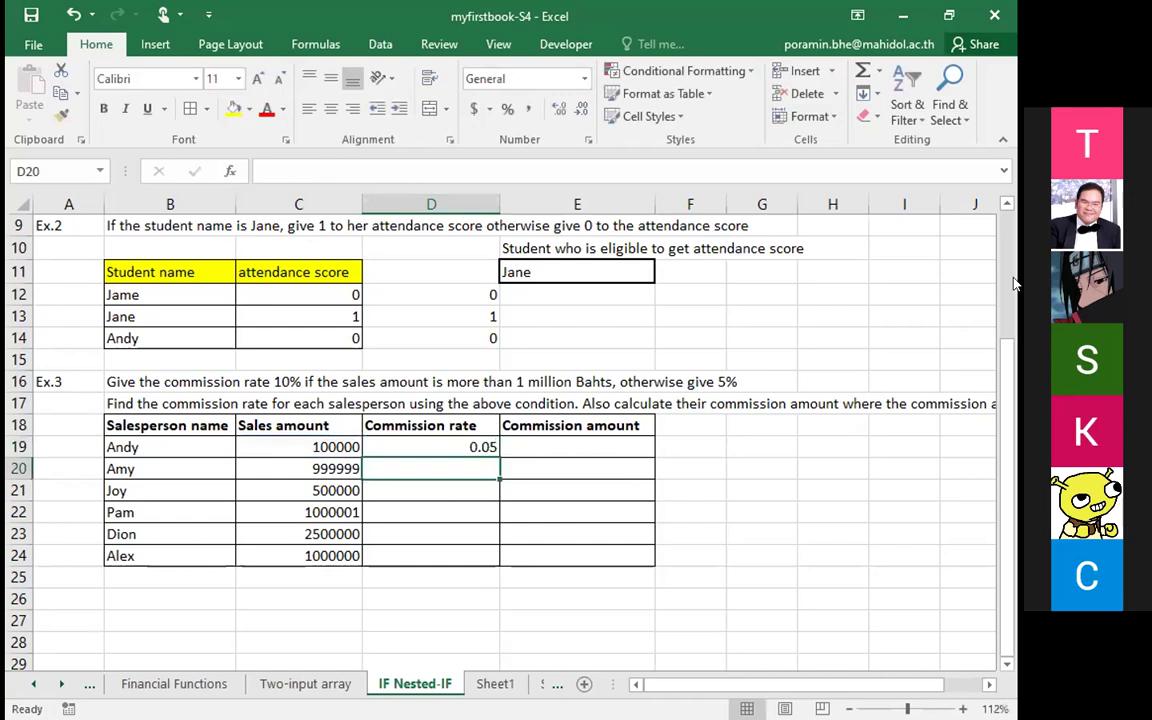
# Step: Fill the commission rate formula from D19 down through D24 and check it against the sales amounts in C20, C22 and C24
pyautogui.press('Up')
pyautogui.press('F2')
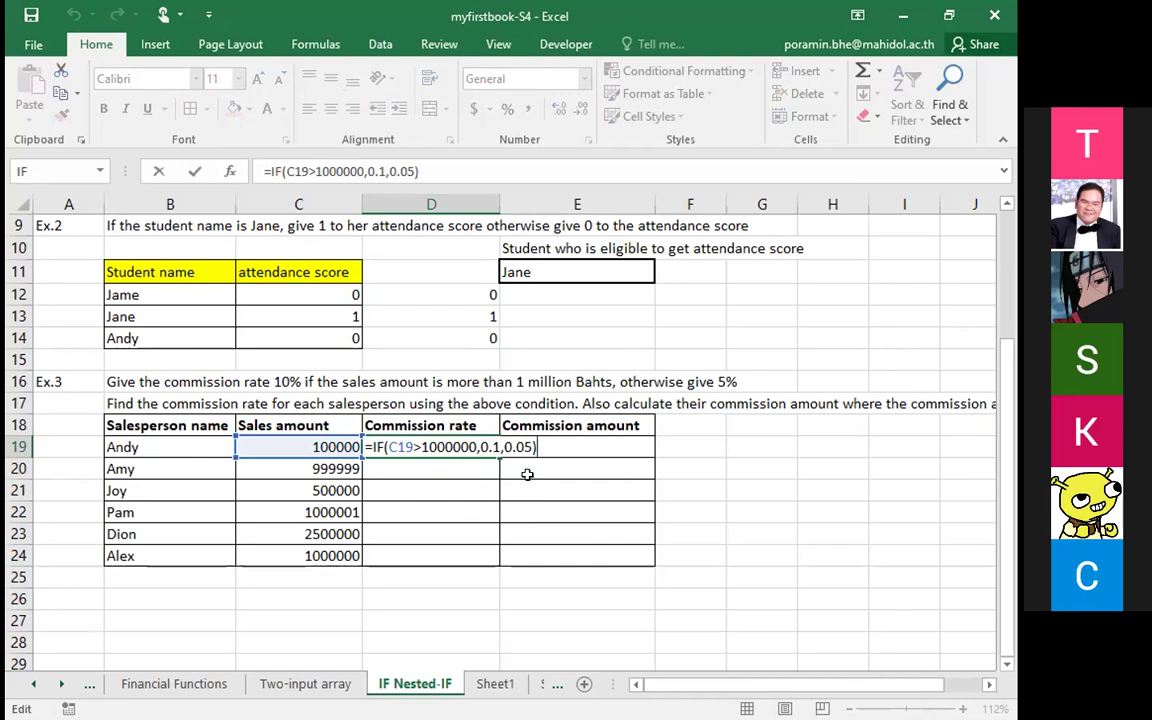
pyautogui.press('Return')
pyautogui.press('Up')
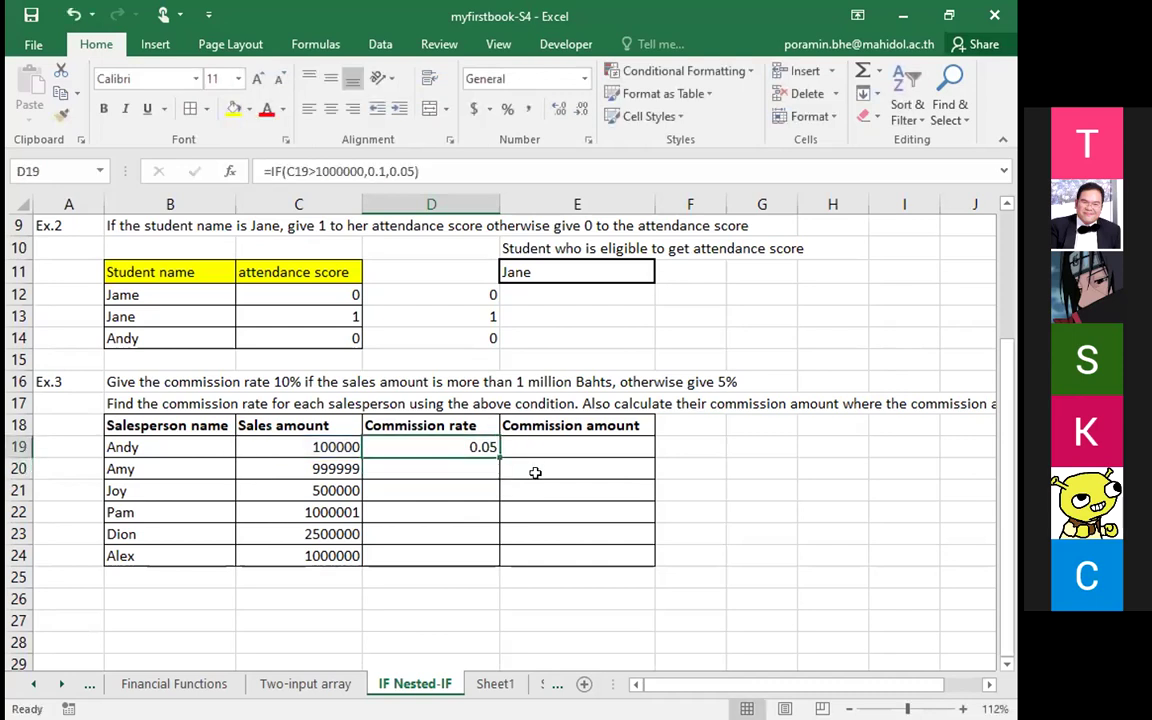
pyautogui.moveTo(497, 454); pyautogui.dragTo(492, 558)
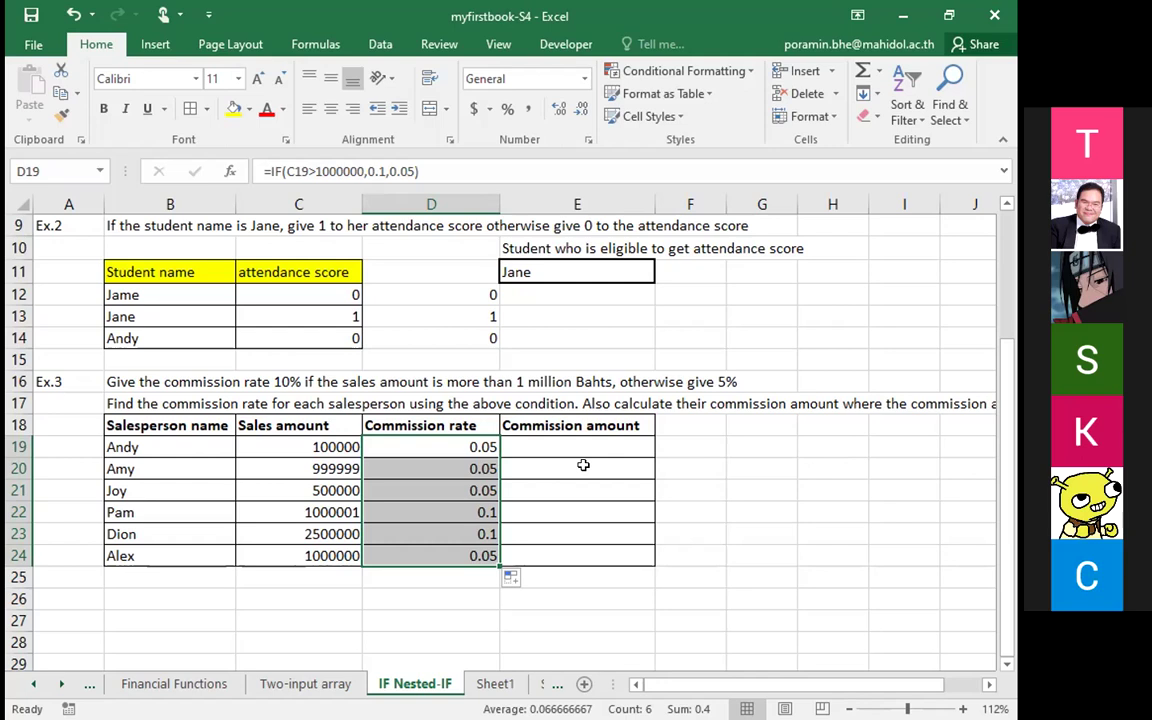
pyautogui.click(301, 471)
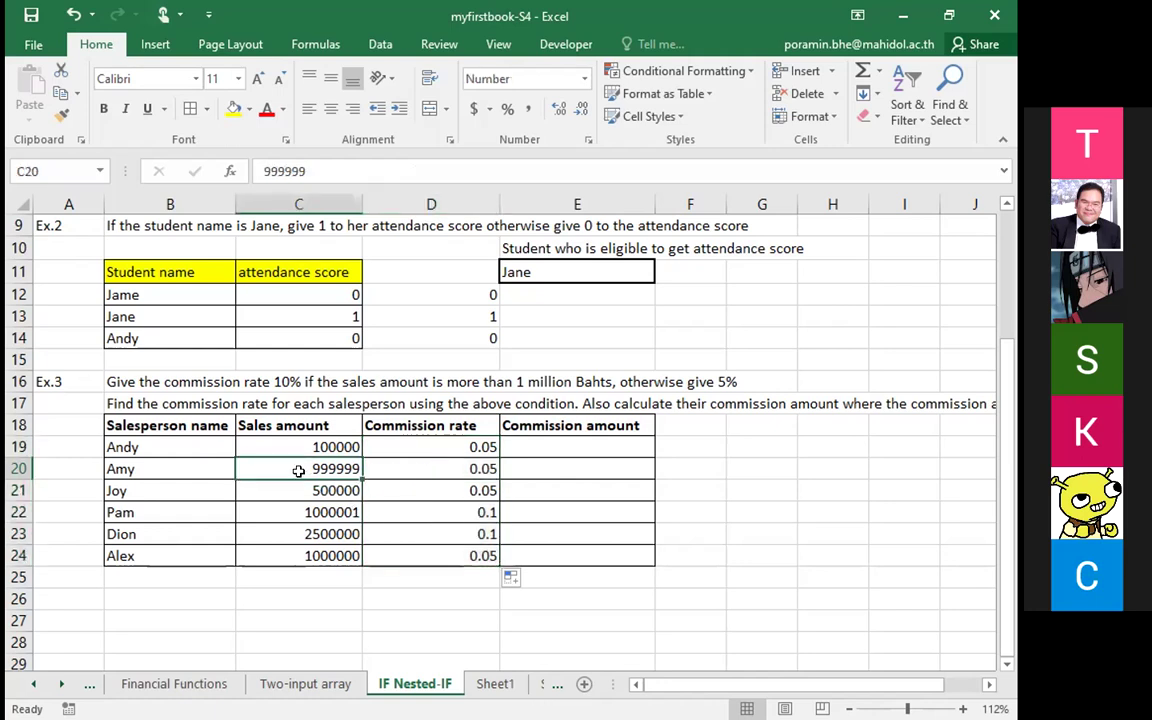
pyautogui.click(312, 515)
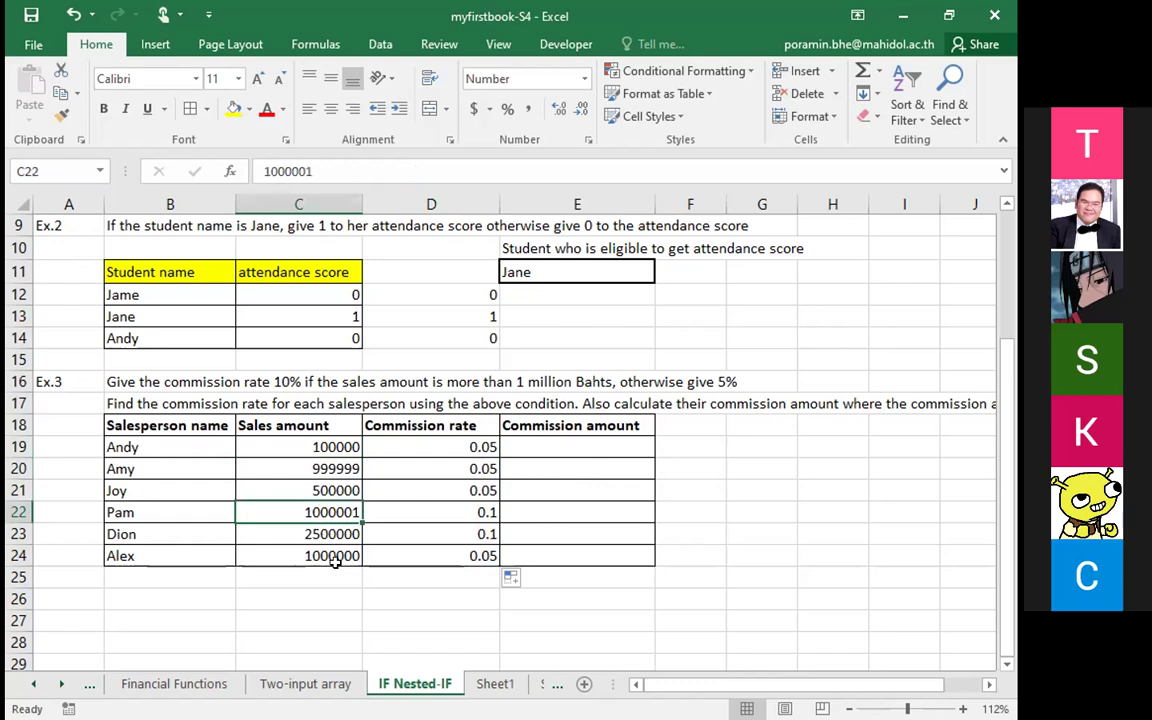
pyautogui.click(335, 554)
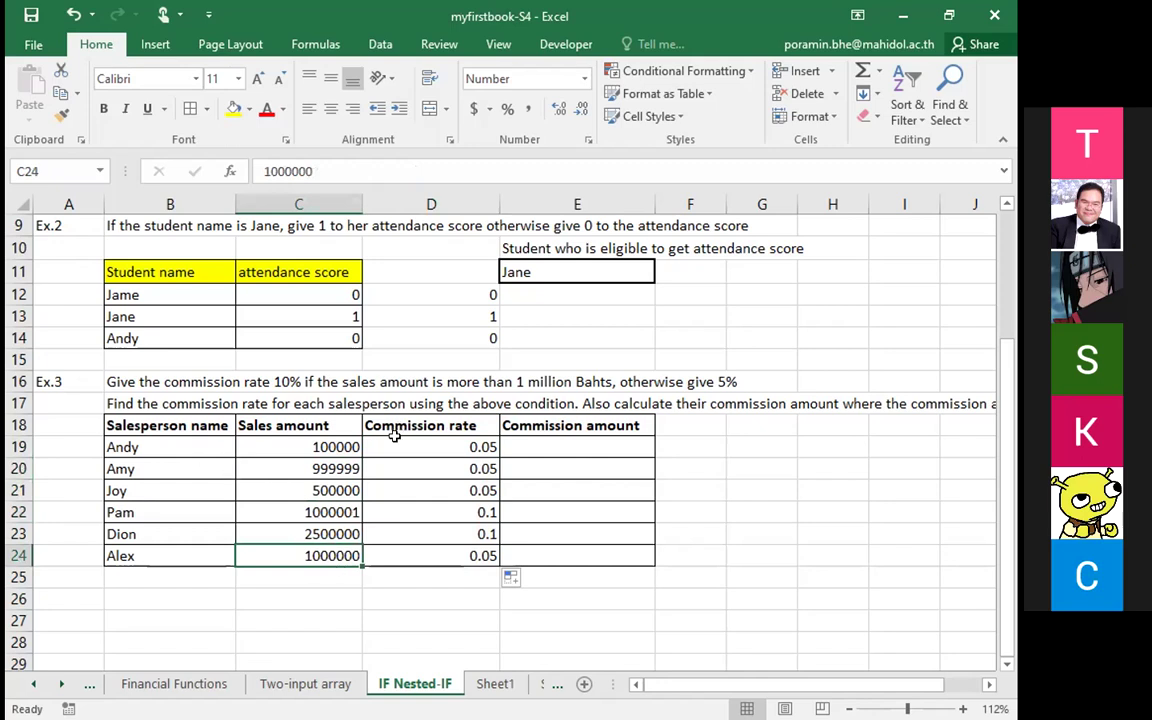
# Step: Compare the commission rates in D20, D22 and D24 with their sales amounts and examine the IF formula in D19
pyautogui.click(138, 470)
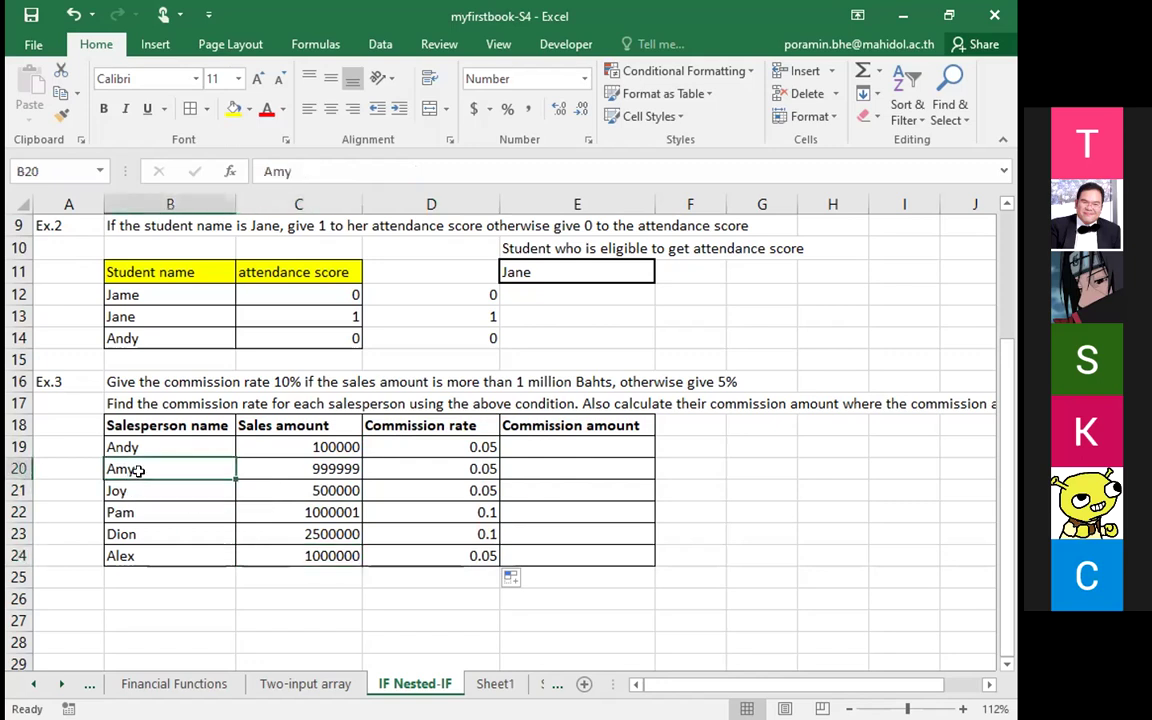
pyautogui.click(257, 460)
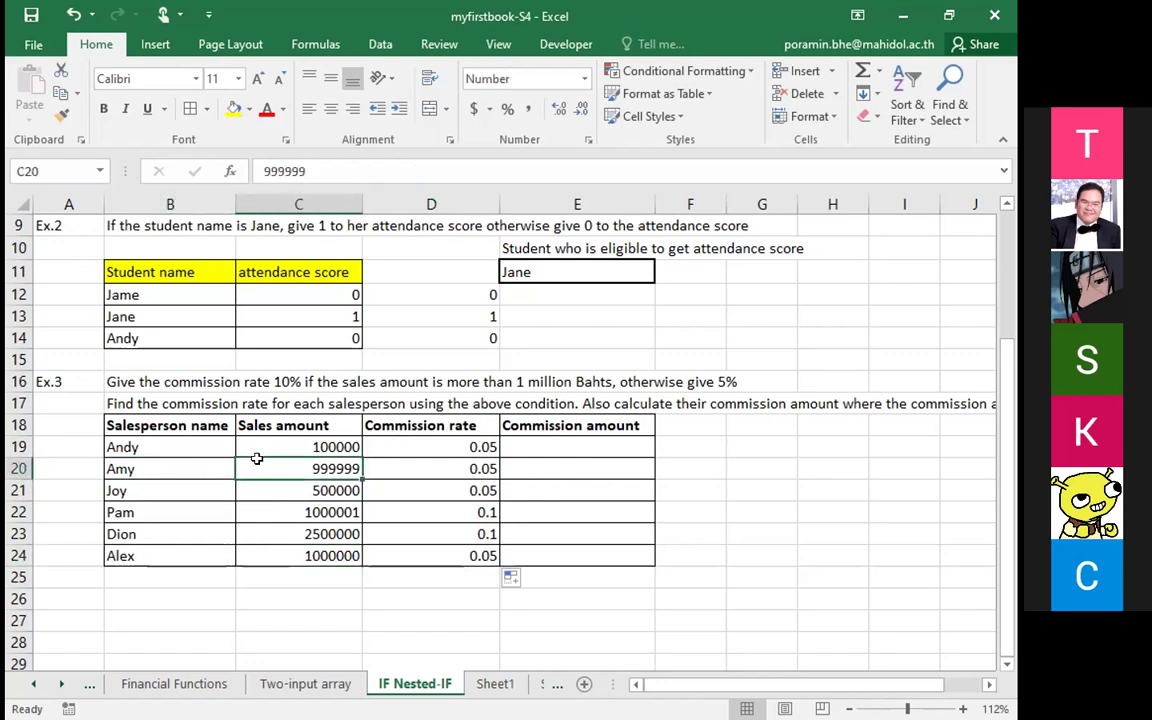
pyautogui.click(405, 466)
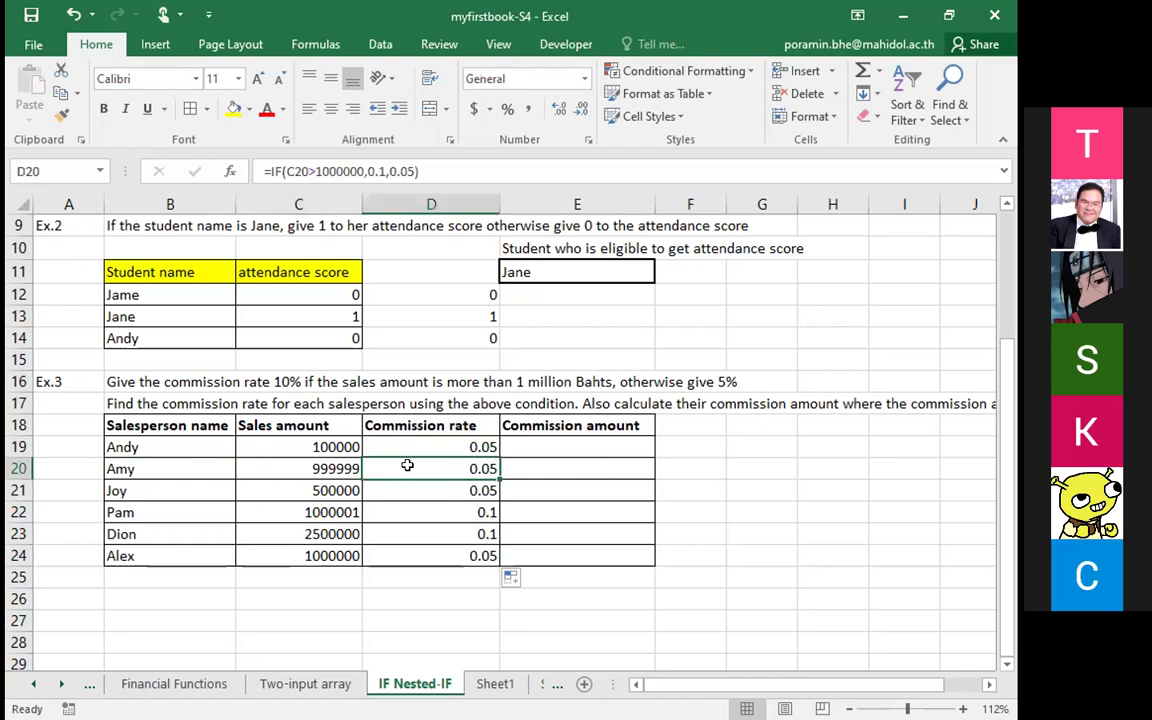
pyautogui.click(286, 512)
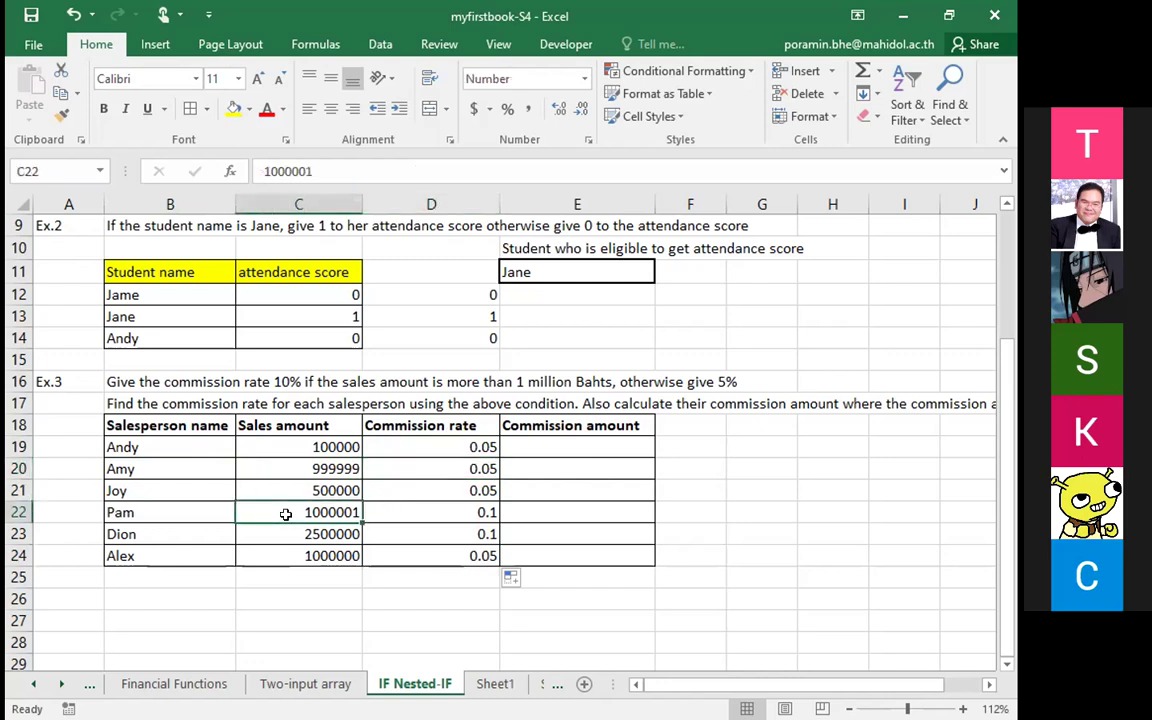
pyautogui.click(449, 513)
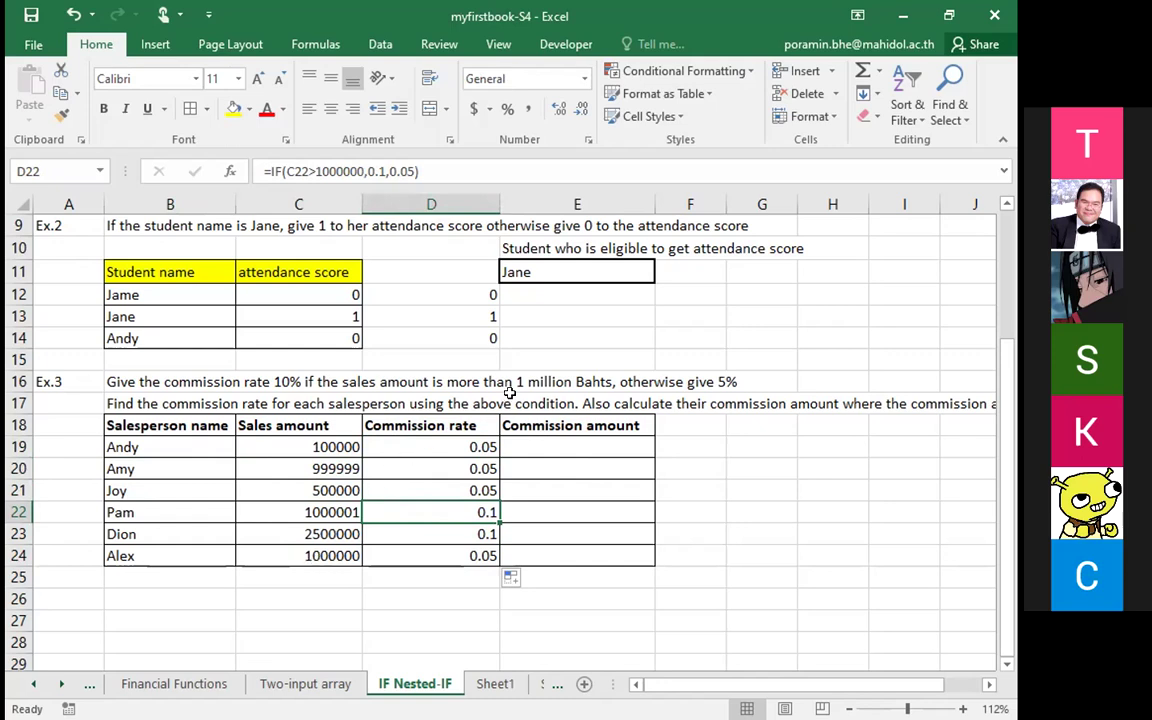
pyautogui.click(424, 555)
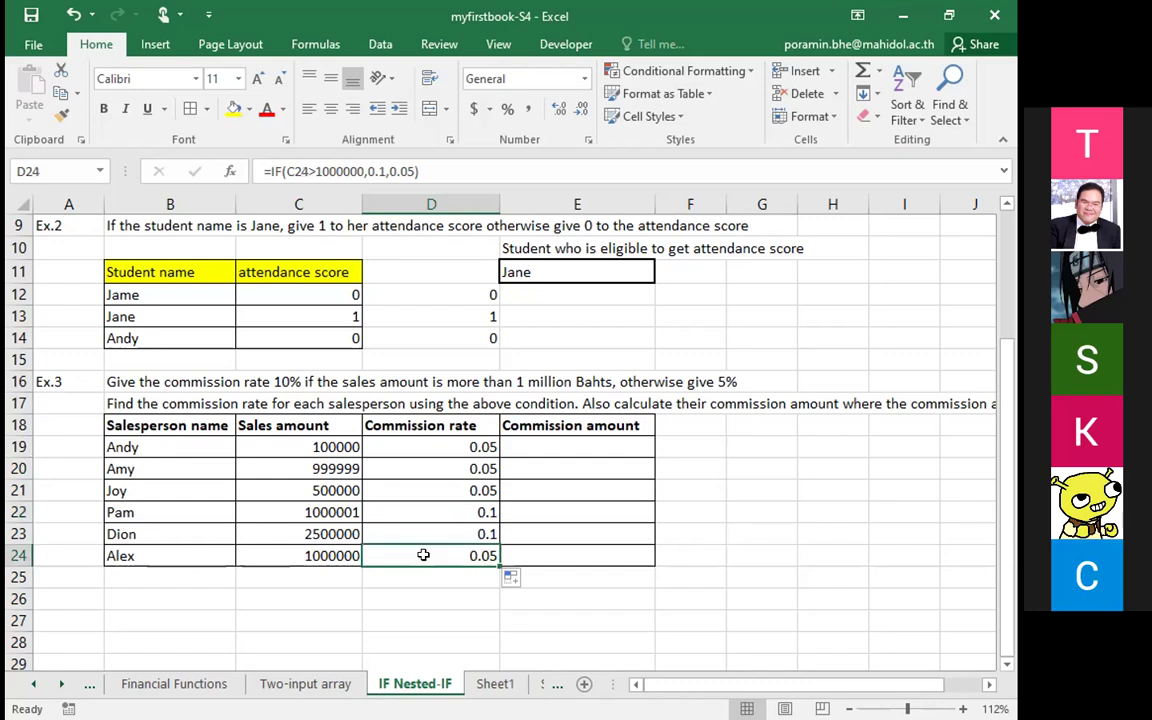
pyautogui.click(424, 447)
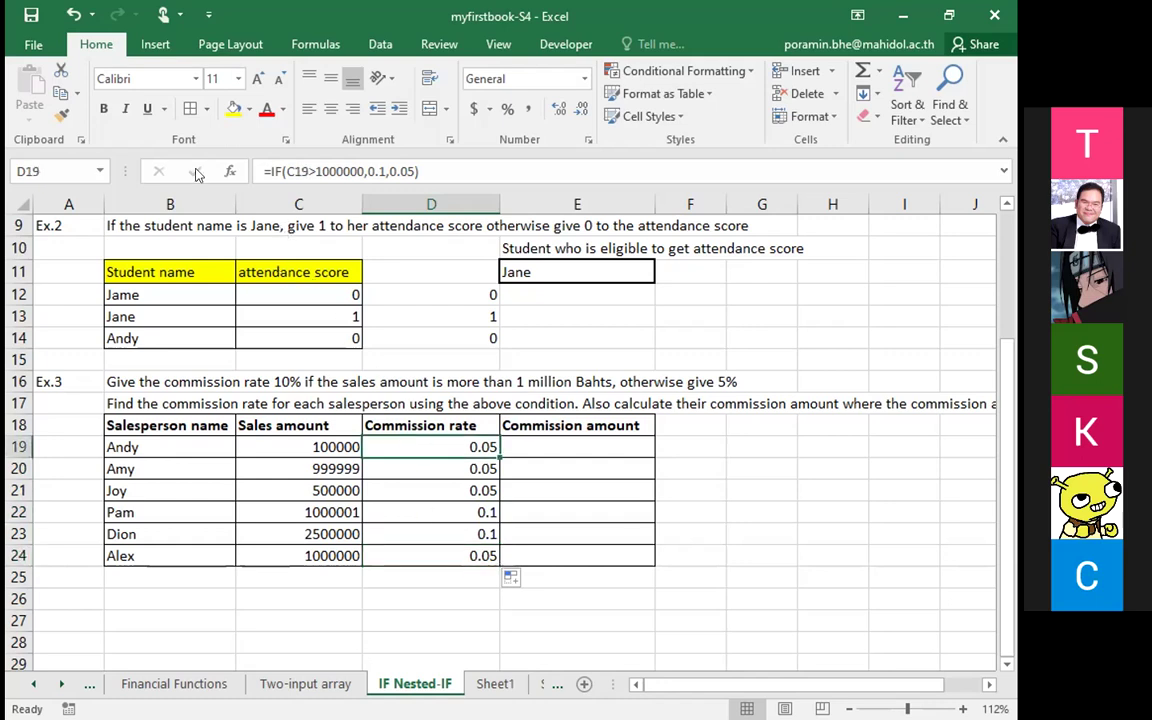
pyautogui.click(433, 171)
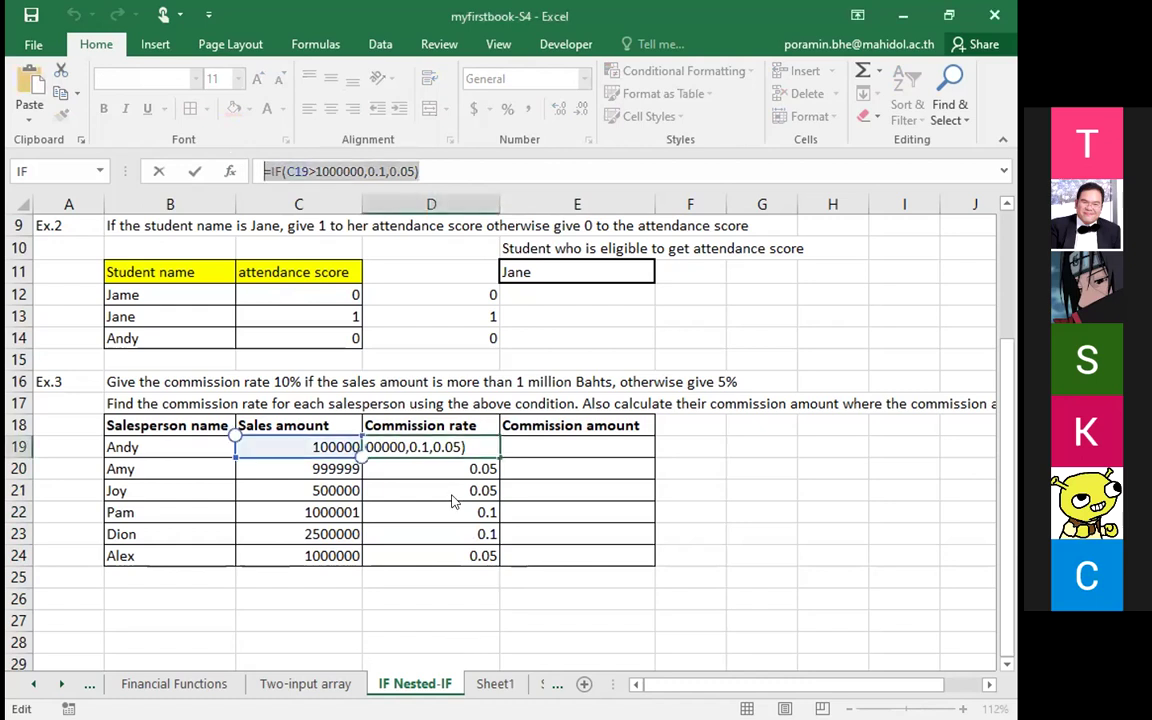
# Step: Calculate the commission amount in E19 with =C19*D19 and fill the formula down through E24
pyautogui.click(598, 446)
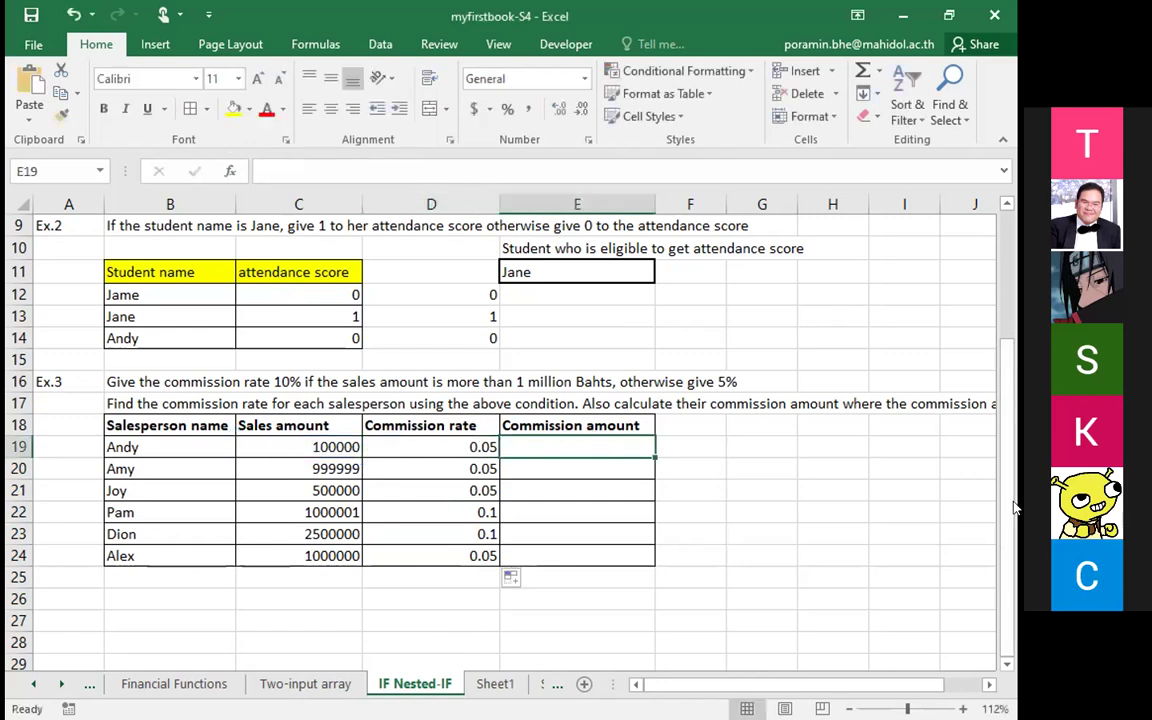
pyautogui.write('=')
pyautogui.press('Left')
pyautogui.press('Left')
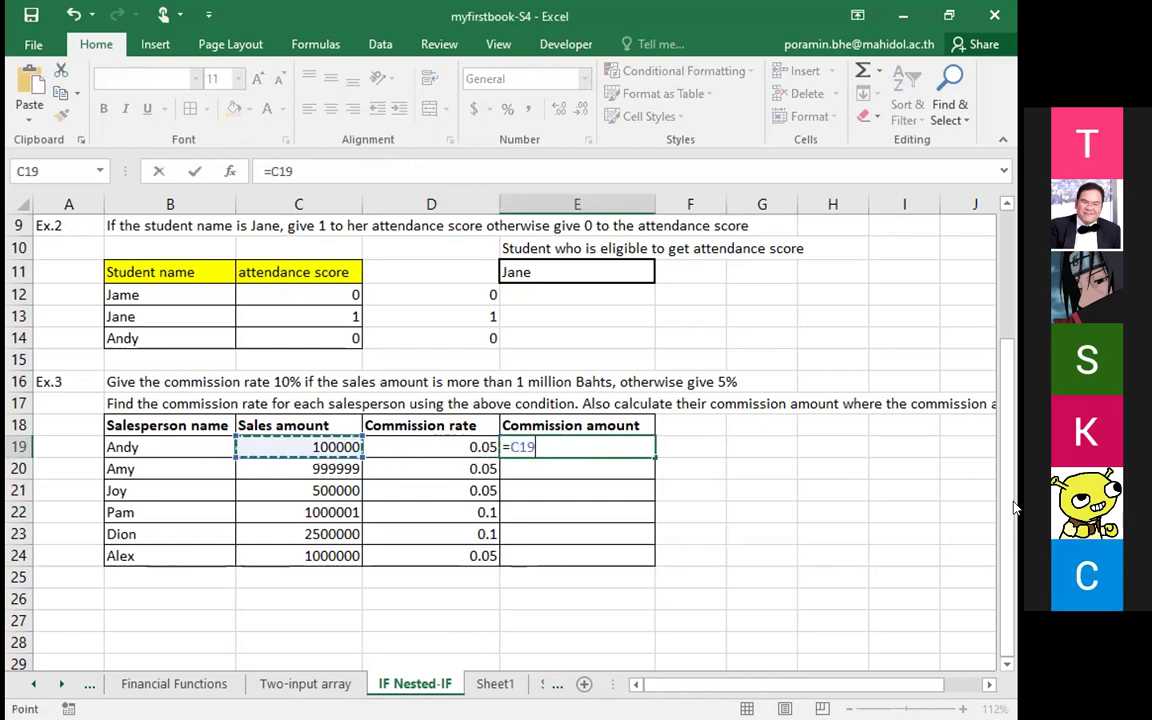
pyautogui.write('*')
pyautogui.press('Left')
pyautogui.press('Return')
pyautogui.press('Up')
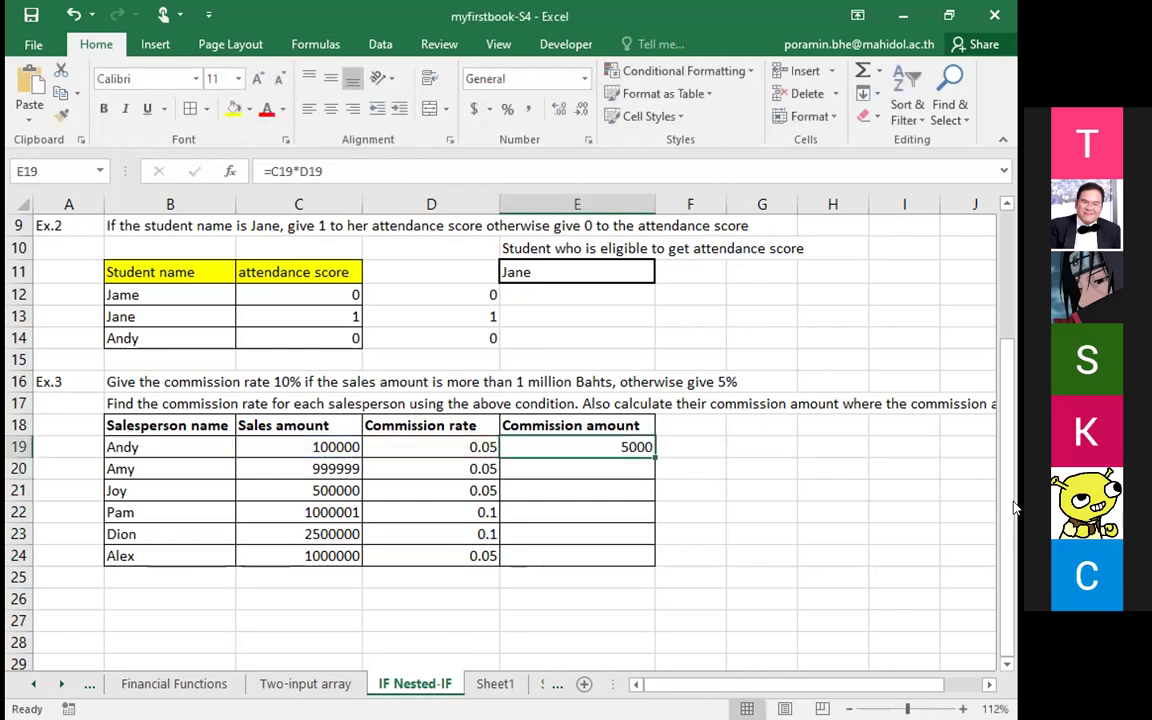
pyautogui.doubleClick(651, 456)
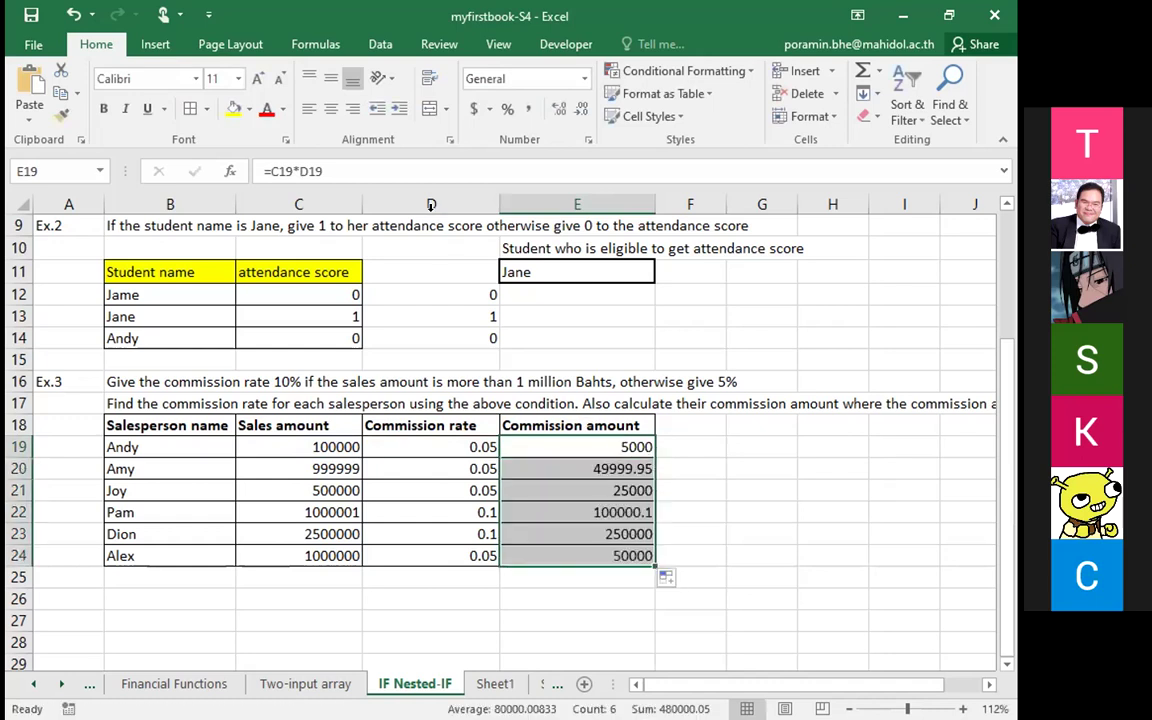
# Step: Review the commission amount formula in E19 without changing it
pyautogui.click(380, 171)
pyautogui.press('Escape')
pyautogui.moveTo(560, 446); pyautogui.dragTo(565, 468)
pyautogui.moveTo(360, 171); pyautogui.dragTo(263, 171)
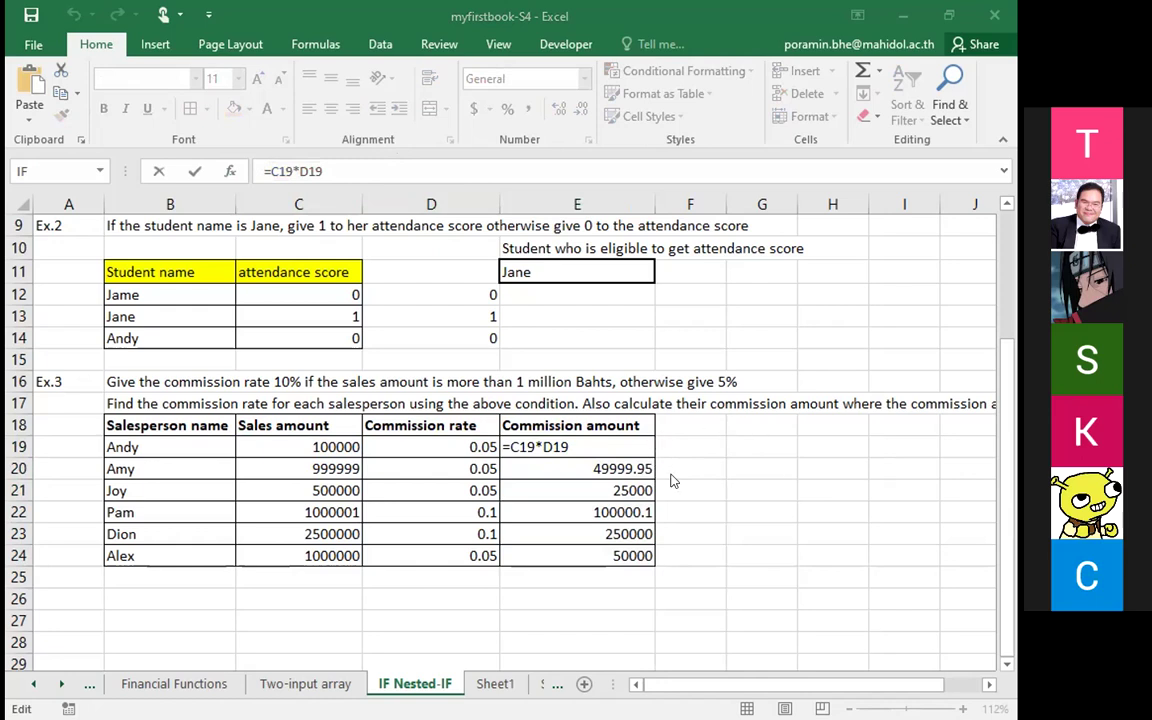
pyautogui.hotkey('ctrl', 'Return')
# Step: Add the column heading "Commission amount (calculate in if )" in F18, beside the existing Commission amount heading
pyautogui.click(686, 429)
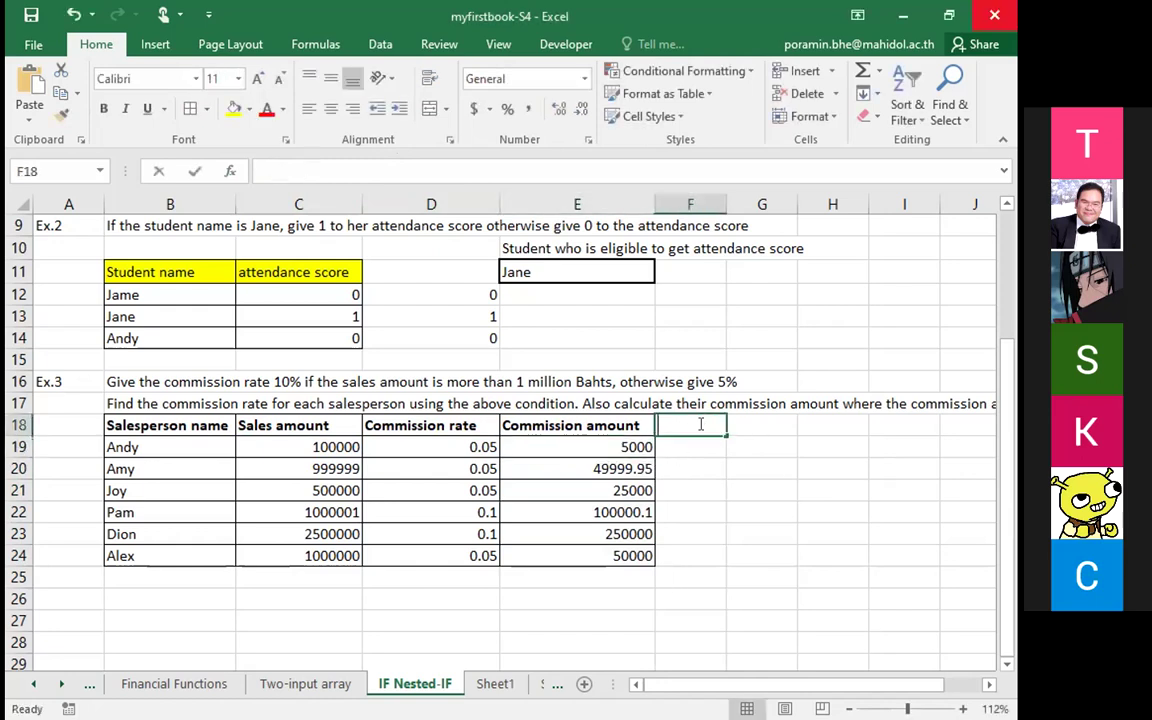
pyautogui.write('Commis')
pyautogui.write('n am')
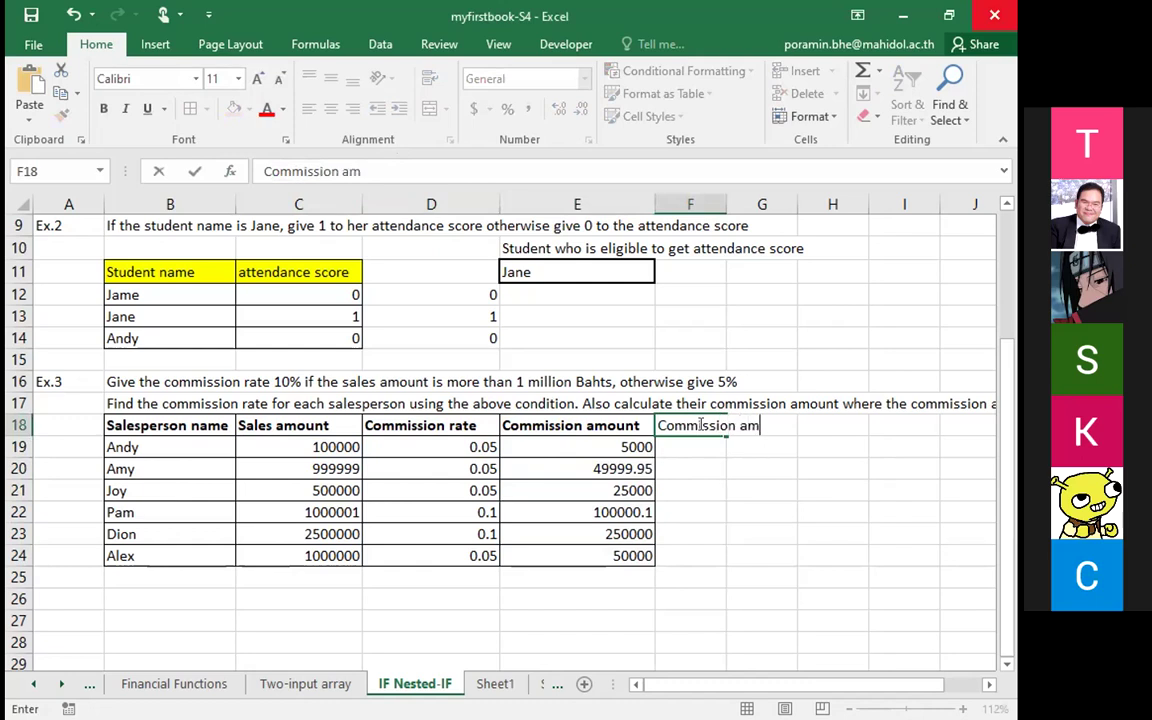
pyautogui.write('ount (usin')
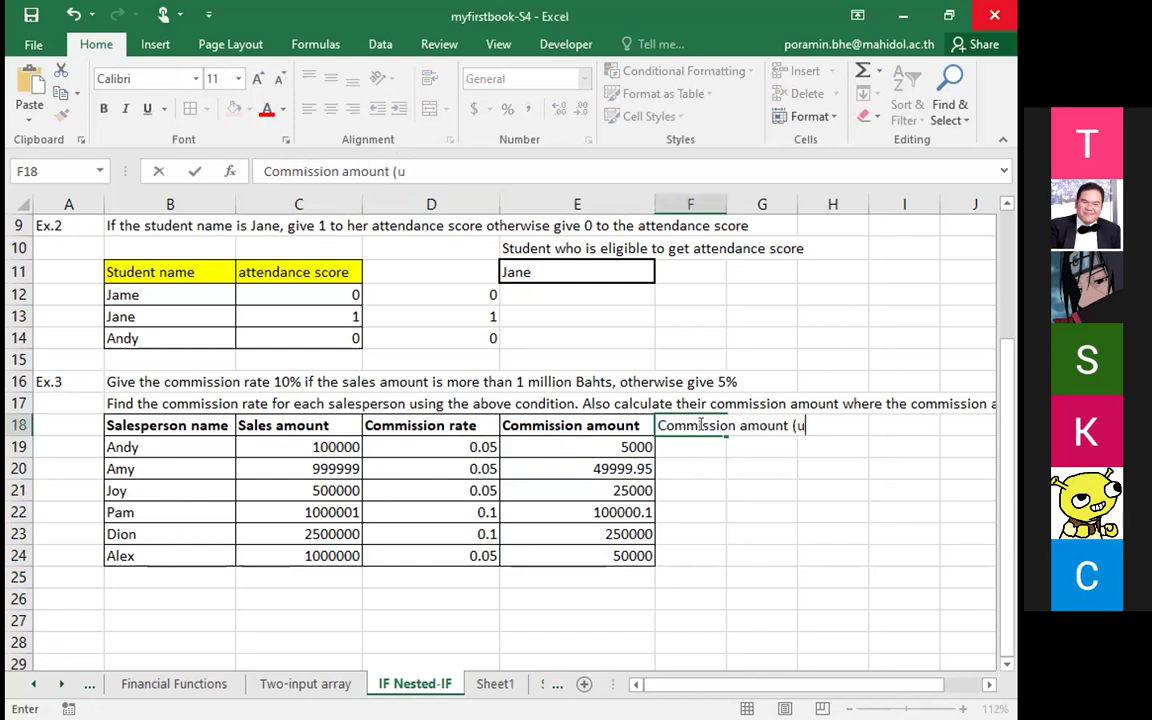
pyautogui.press('BackSpace')
pyautogui.press('BackSpace')
pyautogui.press('BackSpace')
pyautogui.press('BackSpace')
pyautogui.press('BackSpace')
pyautogui.write('(calculate in if ')
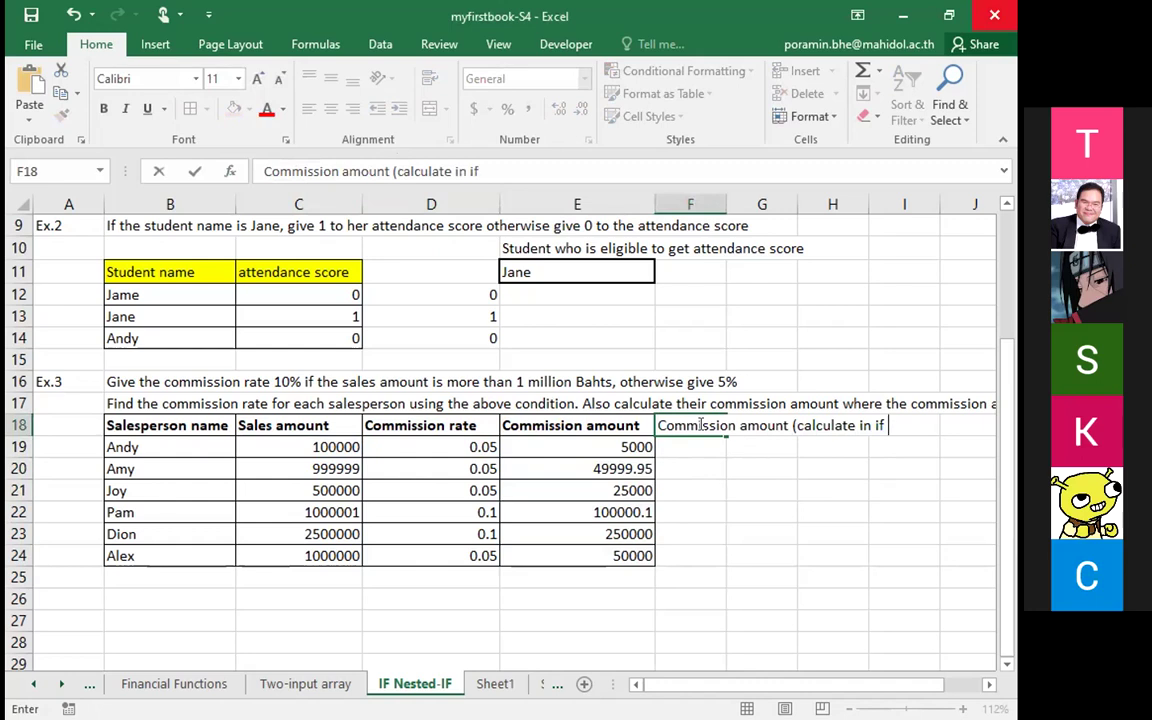
pyautogui.write(')')
pyautogui.press('Return')
pyautogui.click(697, 425)
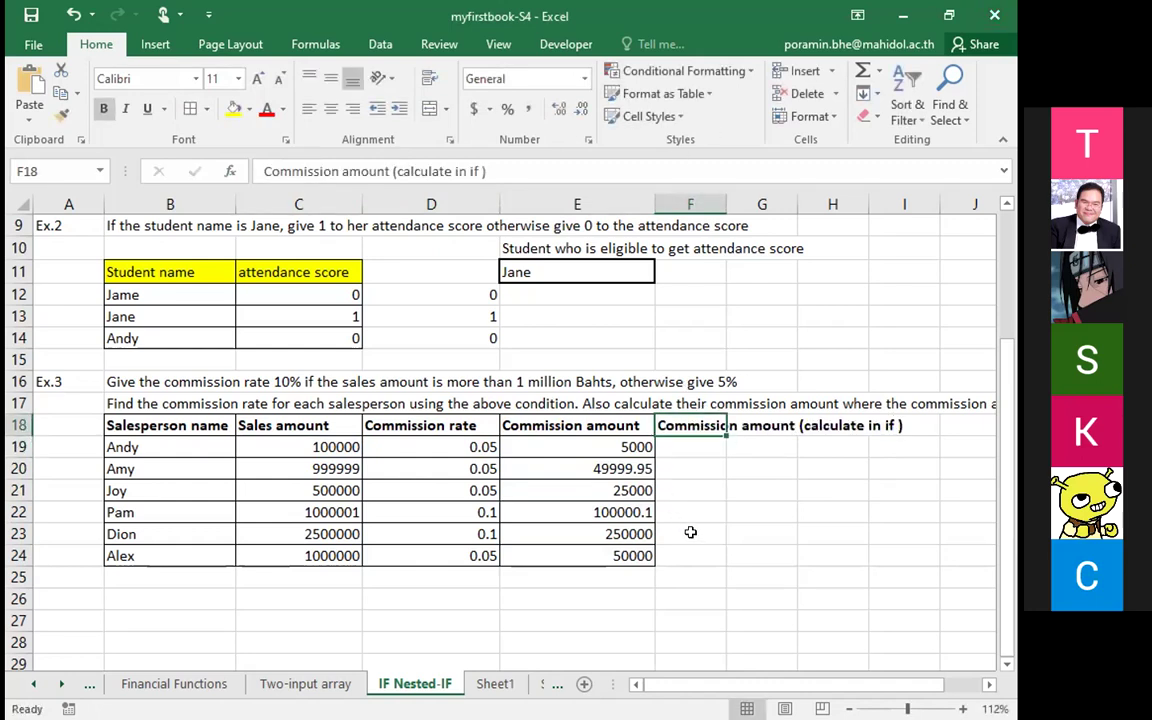
pyautogui.click(698, 441)
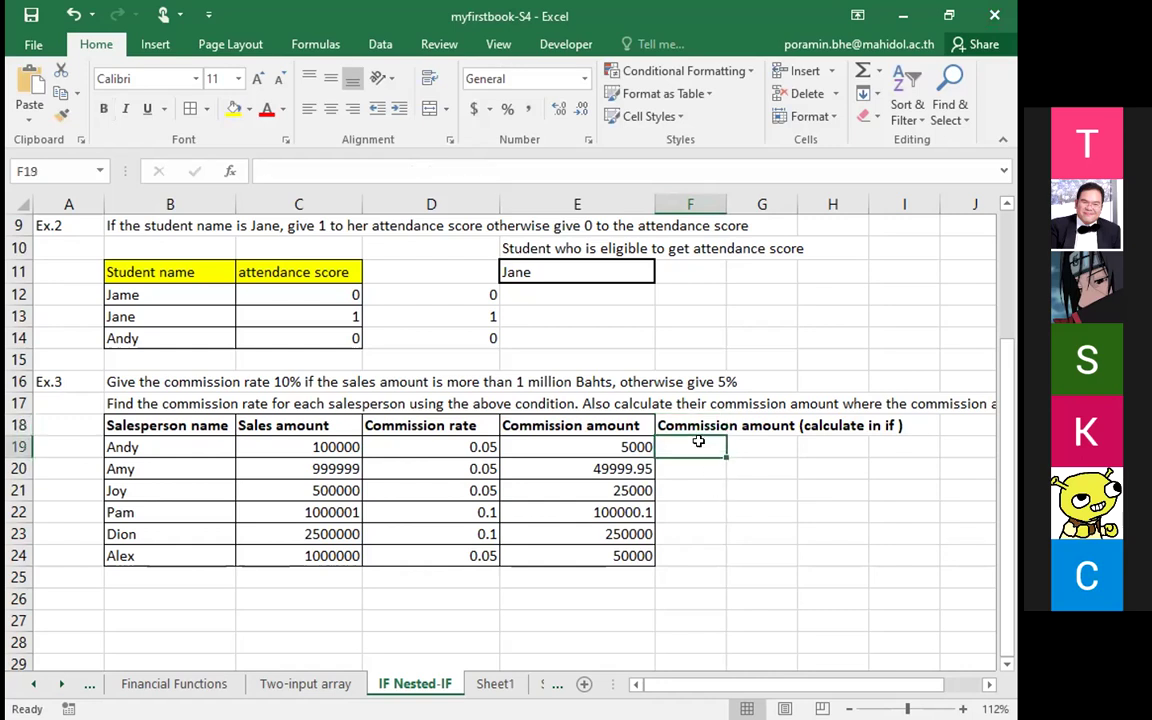
pyautogui.write('=')
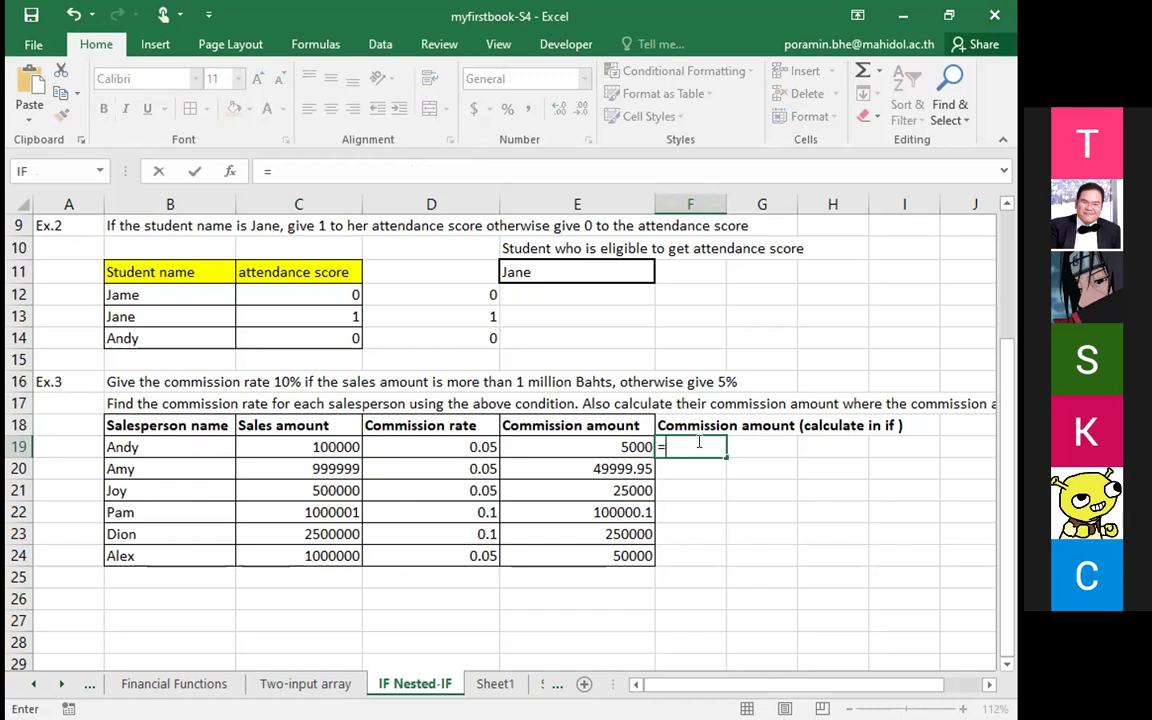
pyautogui.write('if')
pyautogui.press('Escape')
# Step: Reuse the commission rate formula from D19 in F19, entering =IF(C19>1000000,0.1,0.05)
pyautogui.press('Left')
pyautogui.press('Left')
pyautogui.press('F2')
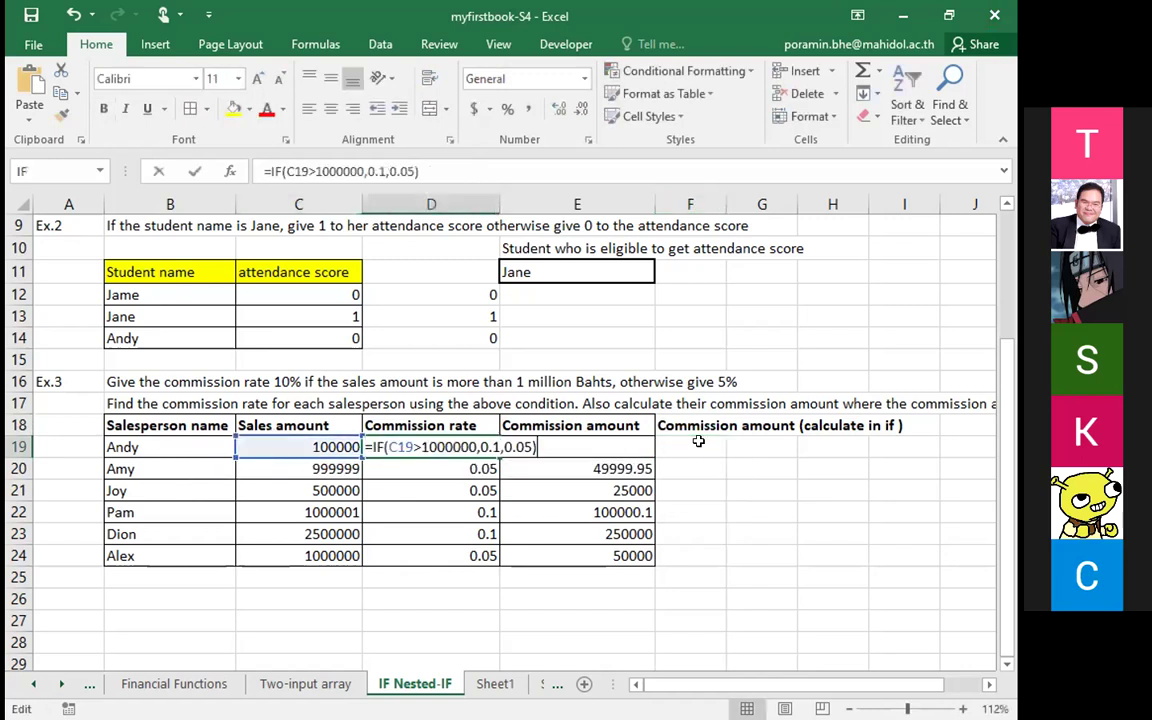
pyautogui.press('Return')
pyautogui.press('Up')
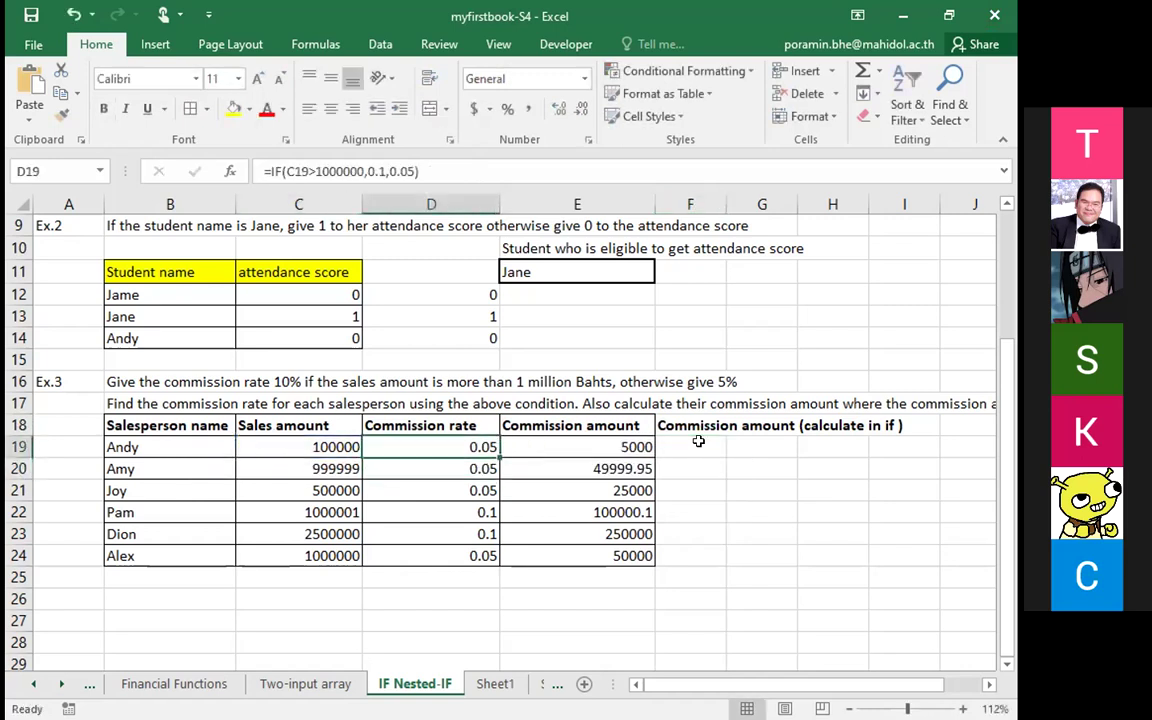
pyautogui.click(699, 441)
pyautogui.write('=IF(C19>1000000,0.1,0.05)')
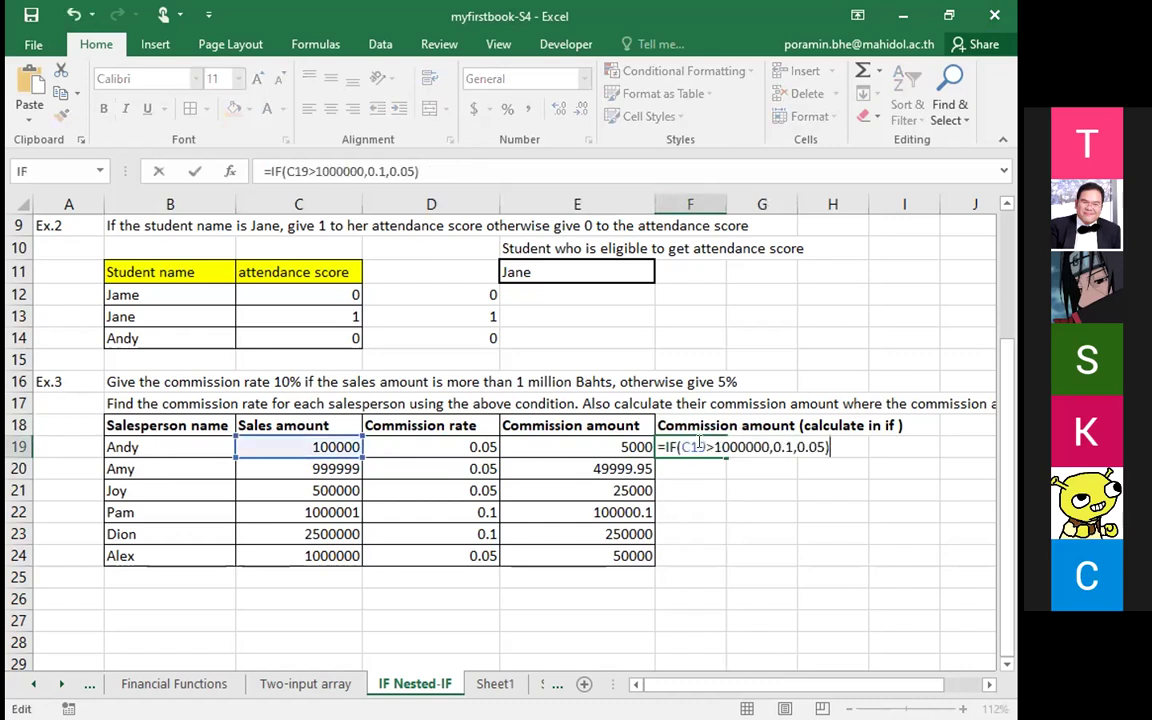
# Step: Multiply both rates in F19's formula by the sales amount so it reads =IF(C19>1000000,0.1*C19,0.05*C19)
pyautogui.click(699, 443)
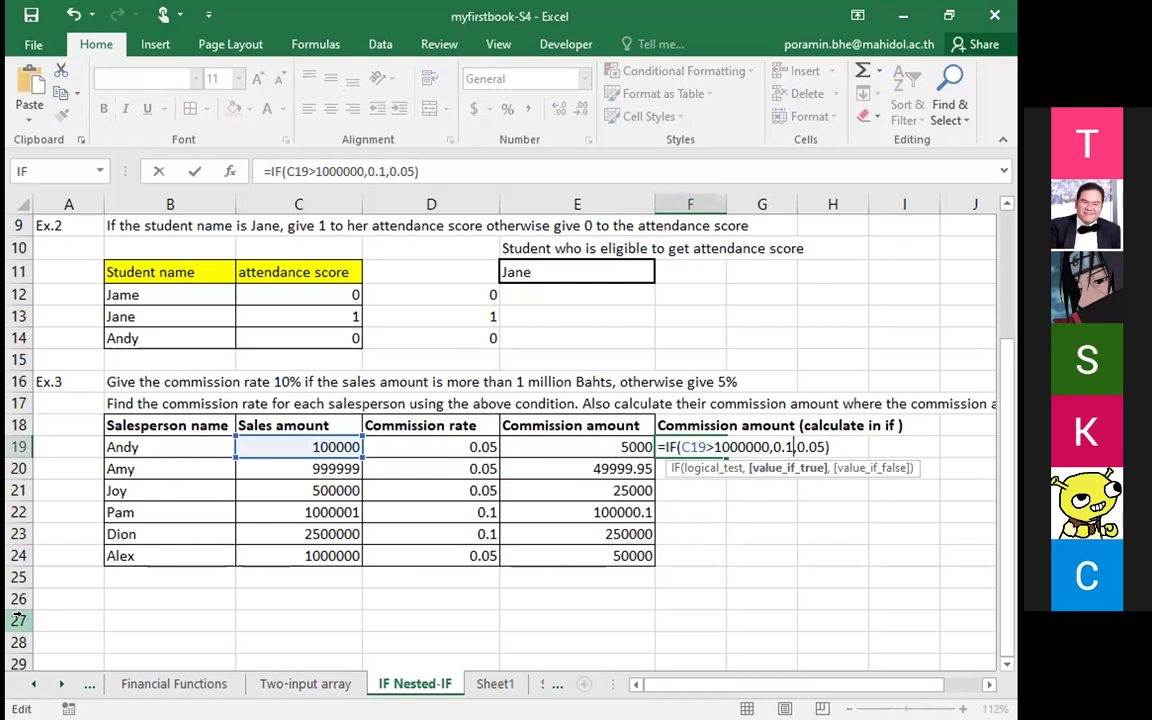
pyautogui.write('*')
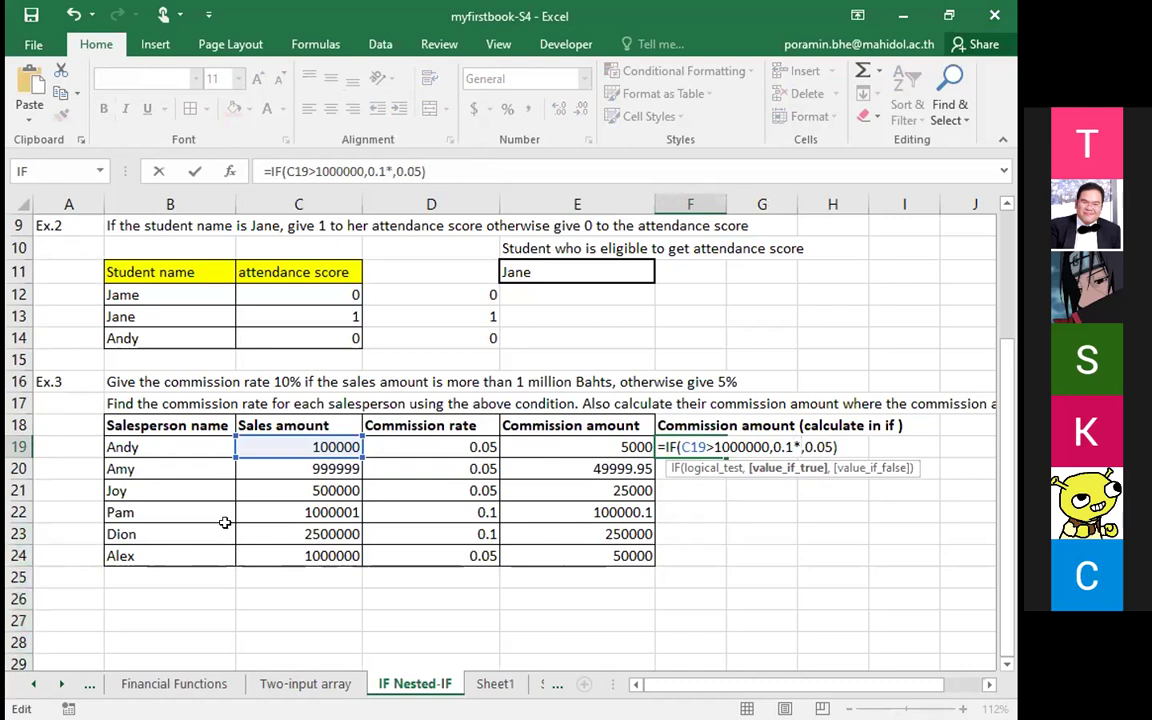
pyautogui.click(311, 438)
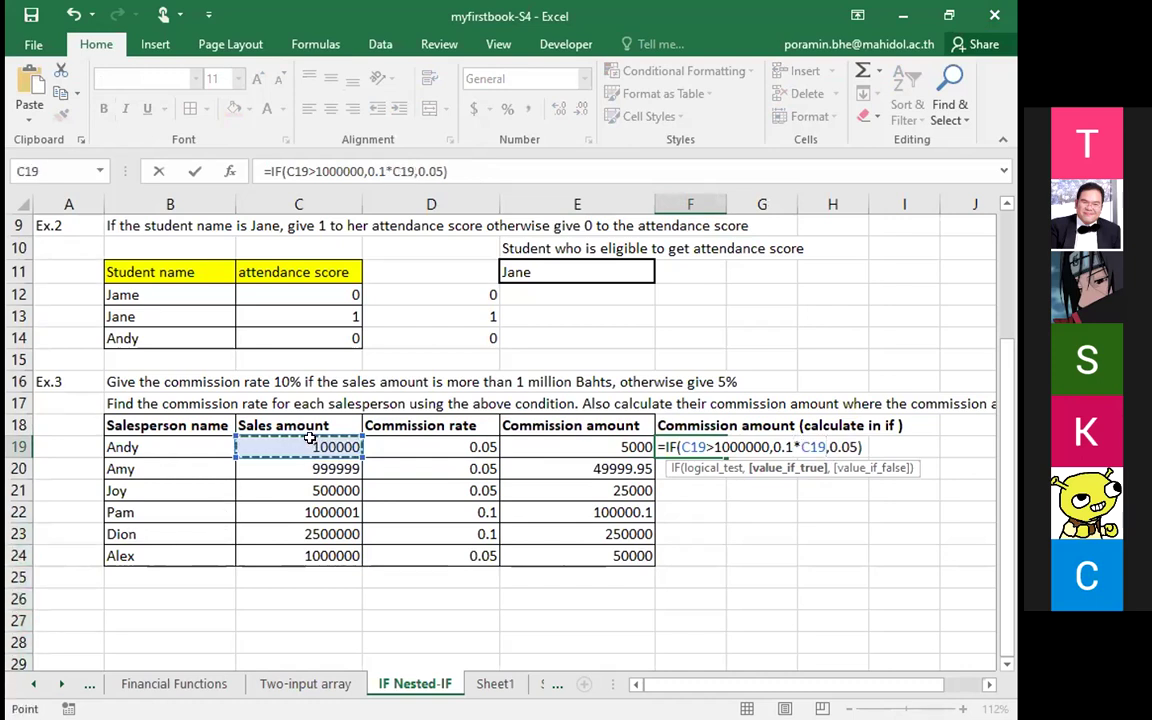
pyautogui.click(852, 447)
pyautogui.write('*')
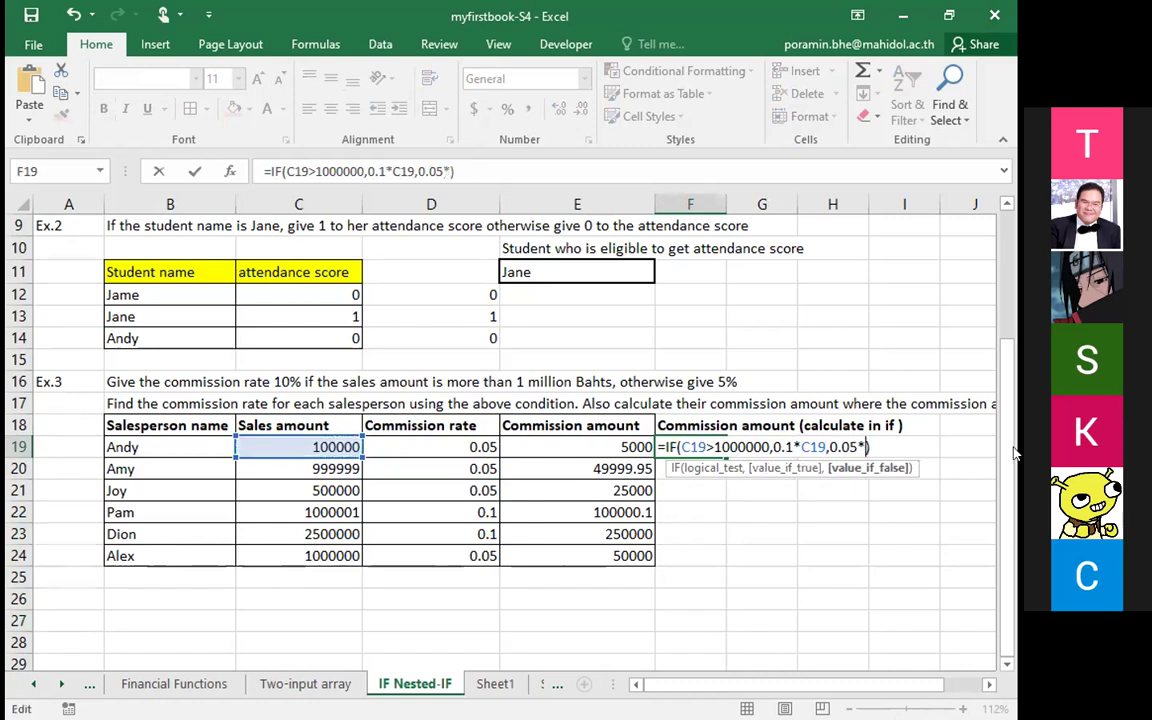
pyautogui.click(343, 442)
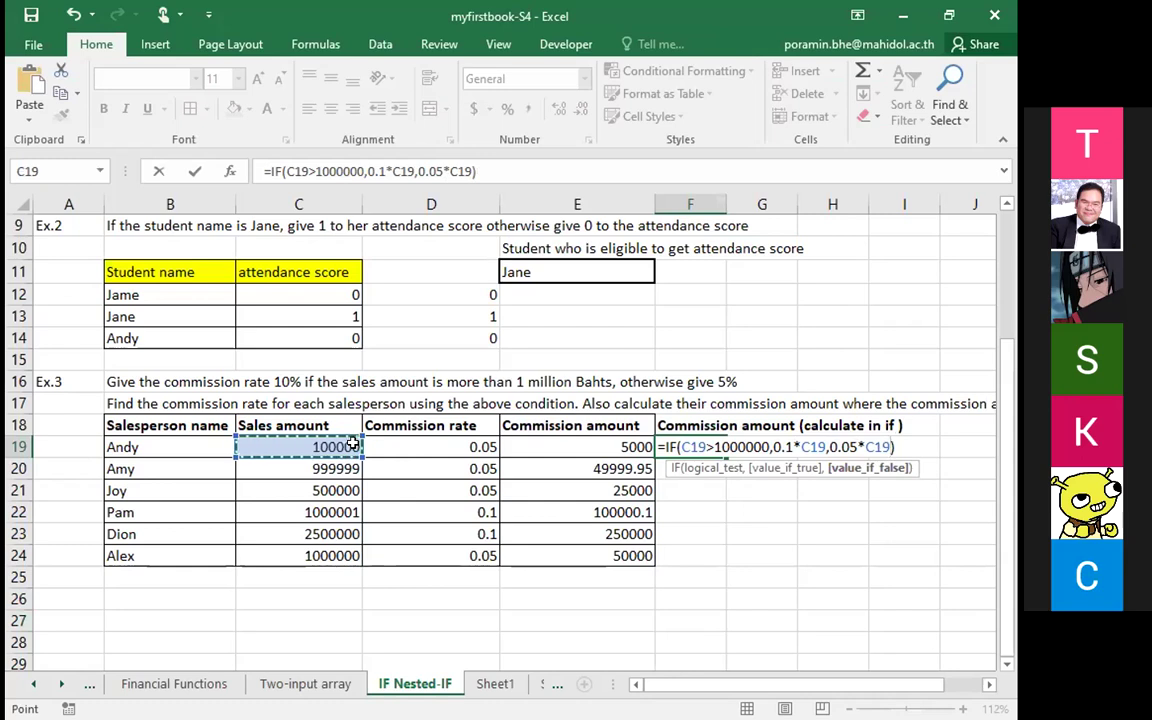
pyautogui.press('Return')
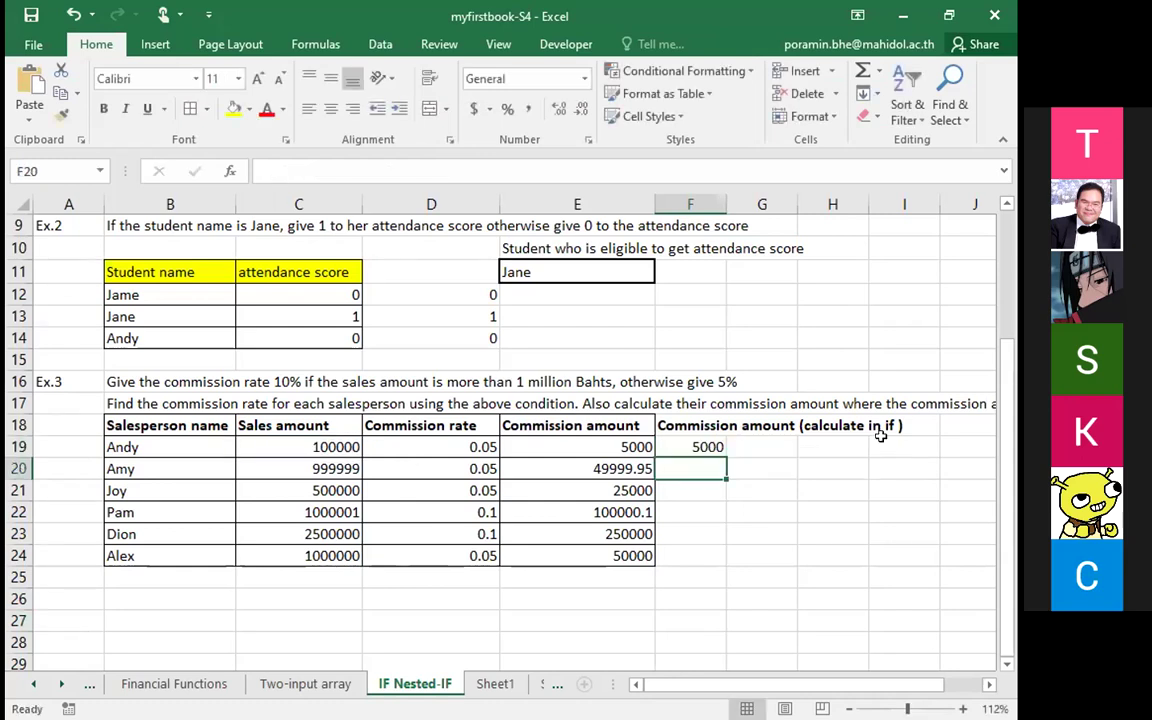
# Step: Fill the IF commission amount formula from F19 down through F24 and widen column F slightly
pyautogui.click(722, 448)
pyautogui.doubleClick(726, 453)
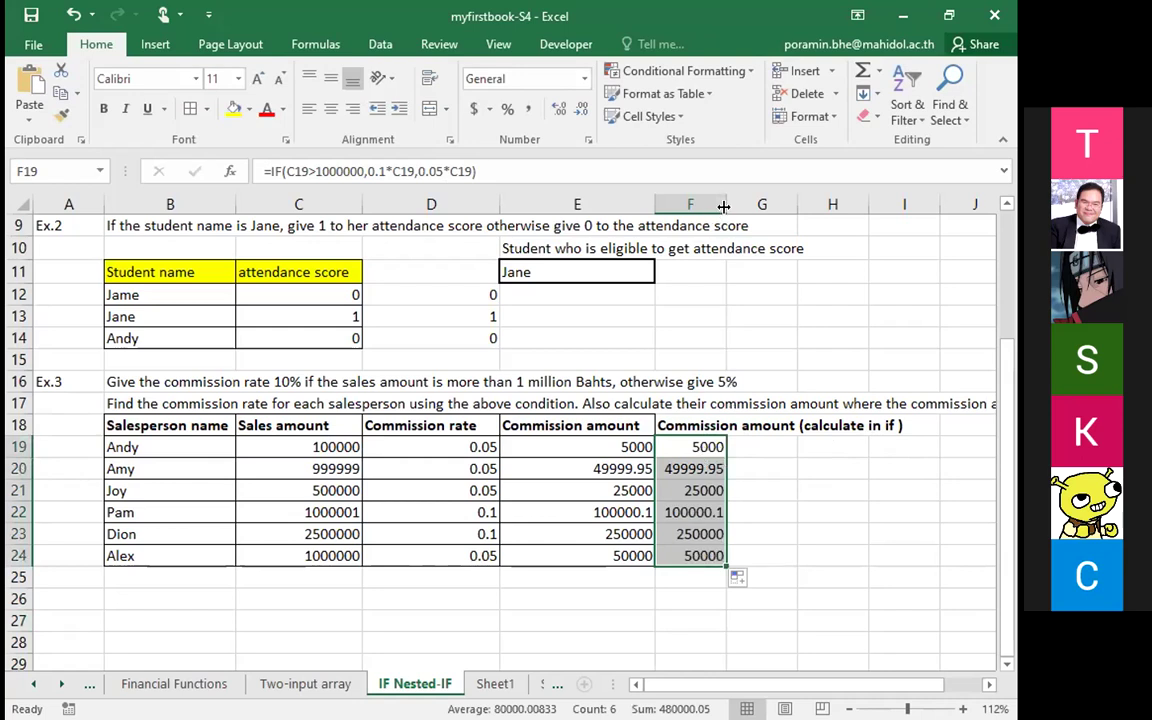
pyautogui.moveTo(764, 197); pyautogui.dragTo(768, 197)
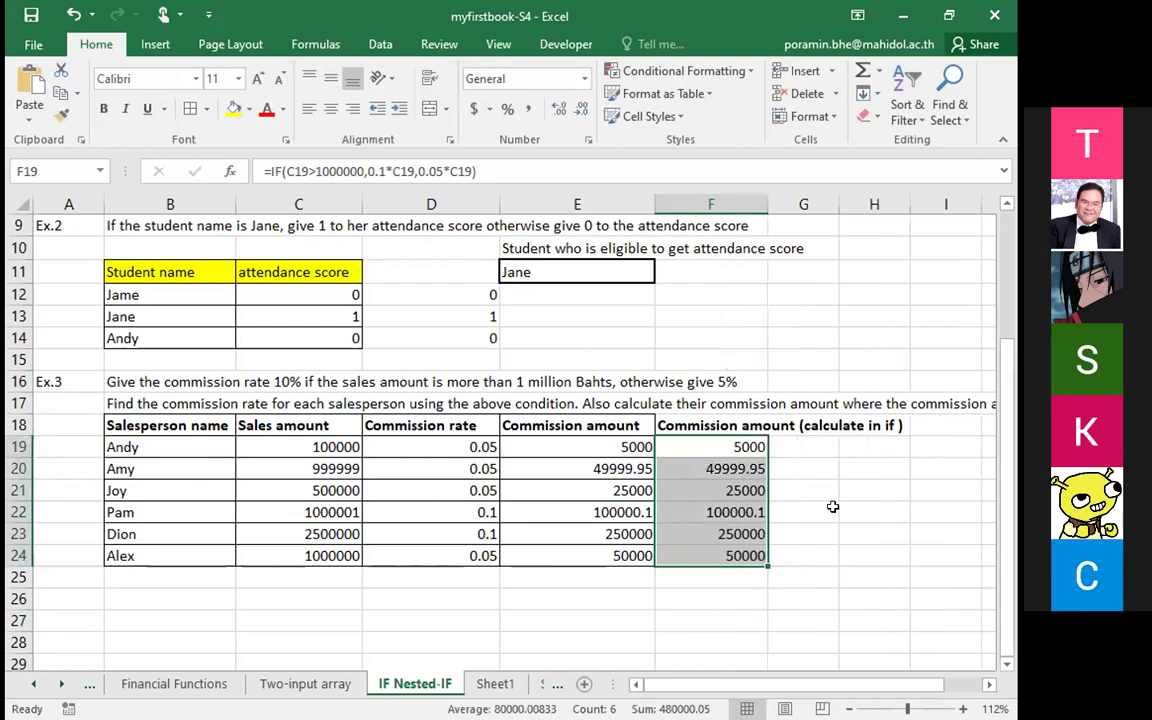
pyautogui.click(720, 448)
pyautogui.press('F2')
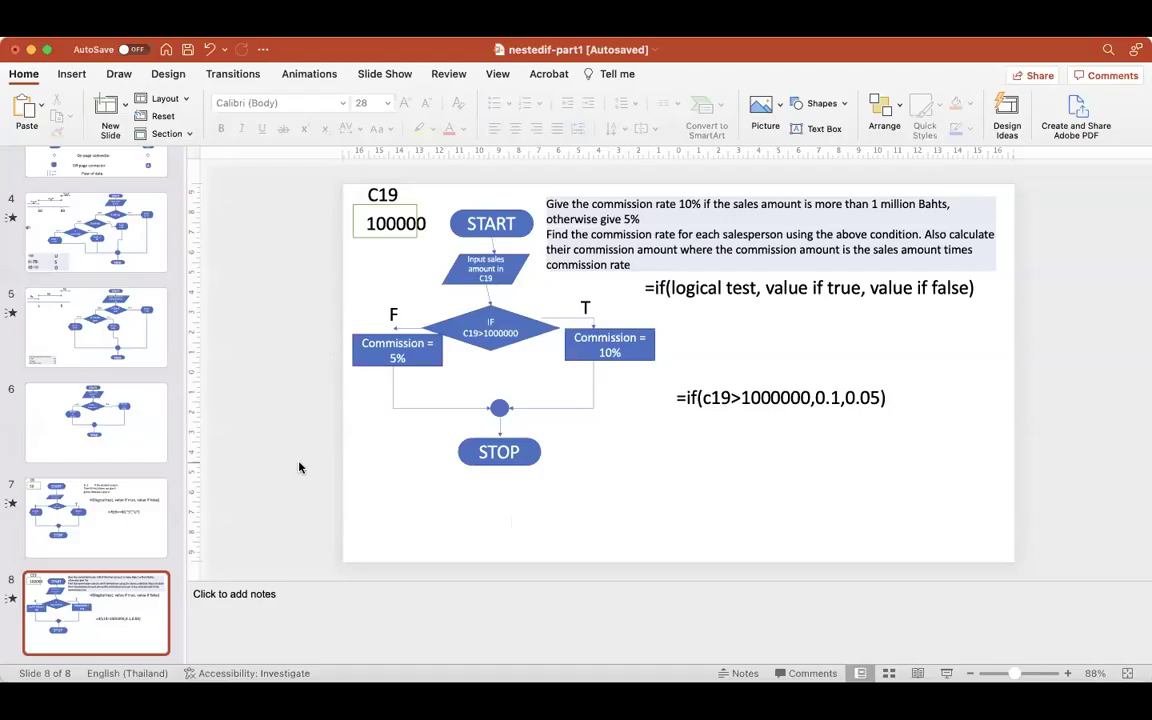
# Step: Duplicate the Ex.3 commission flowchart slide in PowerPoint and add "amount" after "Commission" in the copy's 10% box
pyautogui.click(113, 622)
pyautogui.press('super+d')
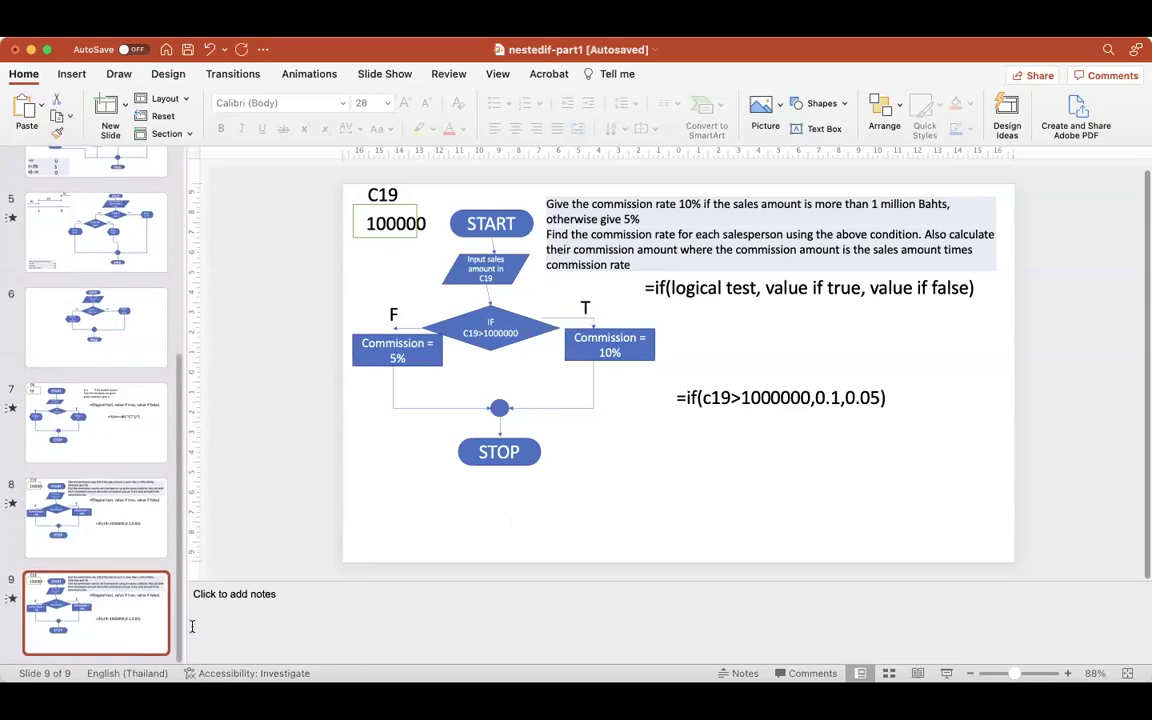
pyautogui.click(397, 342)
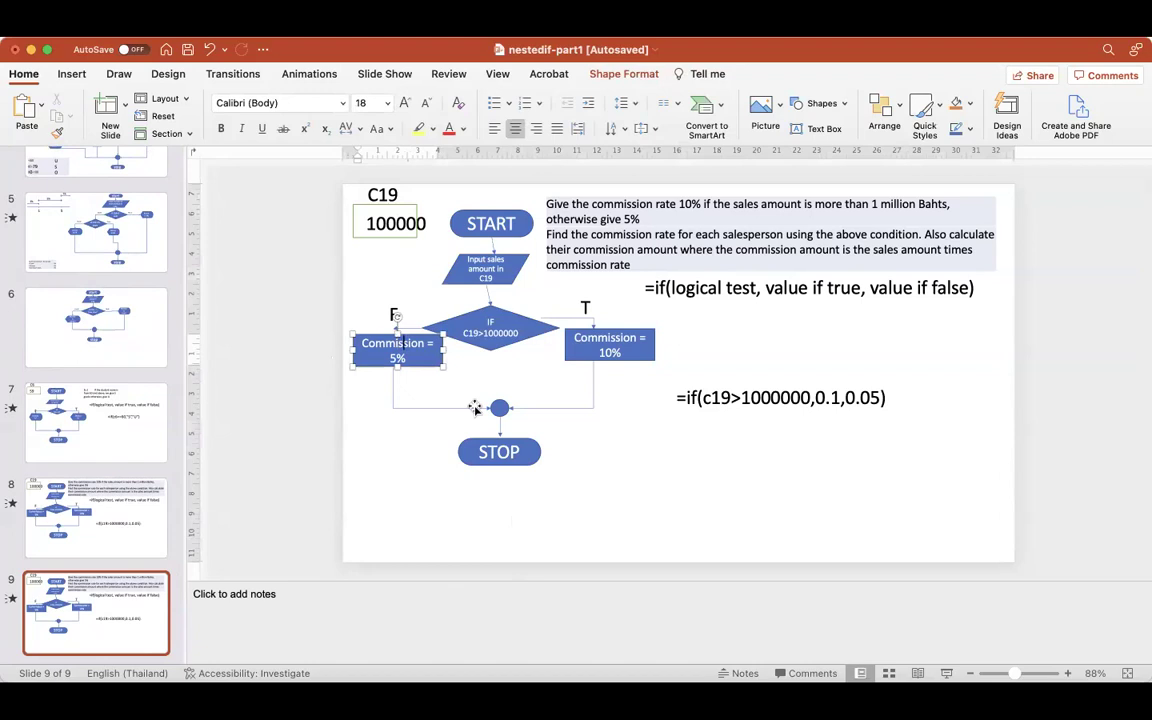
pyautogui.click(635, 340)
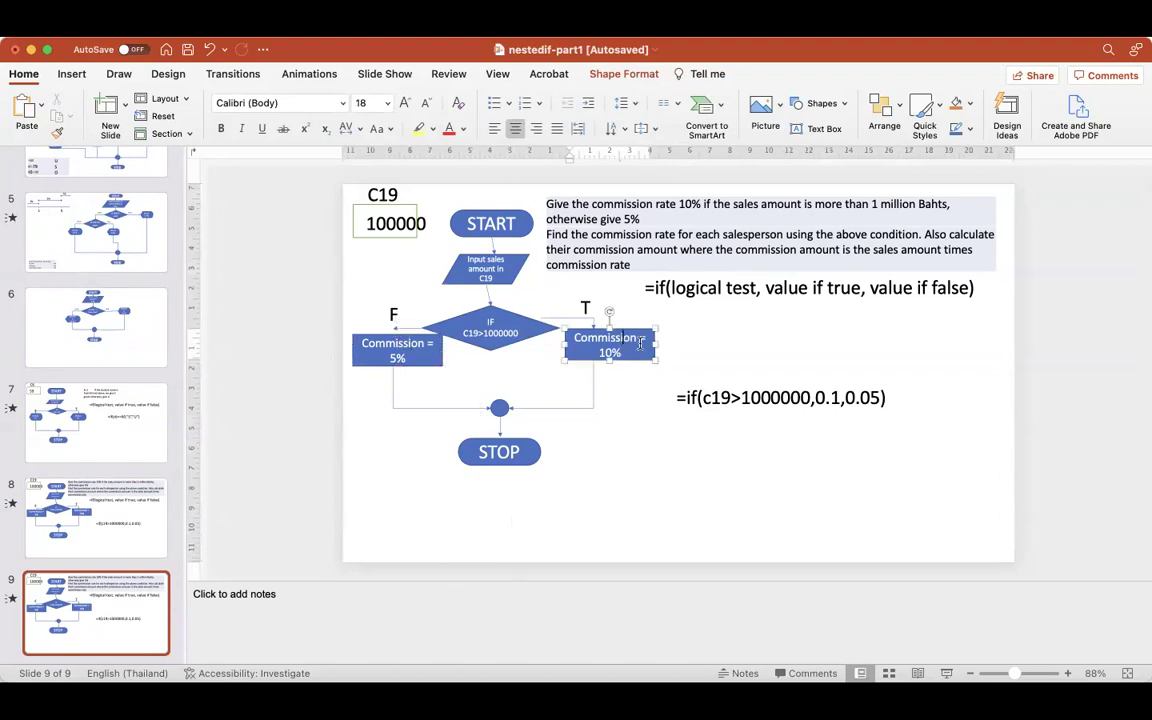
pyautogui.write('amount')
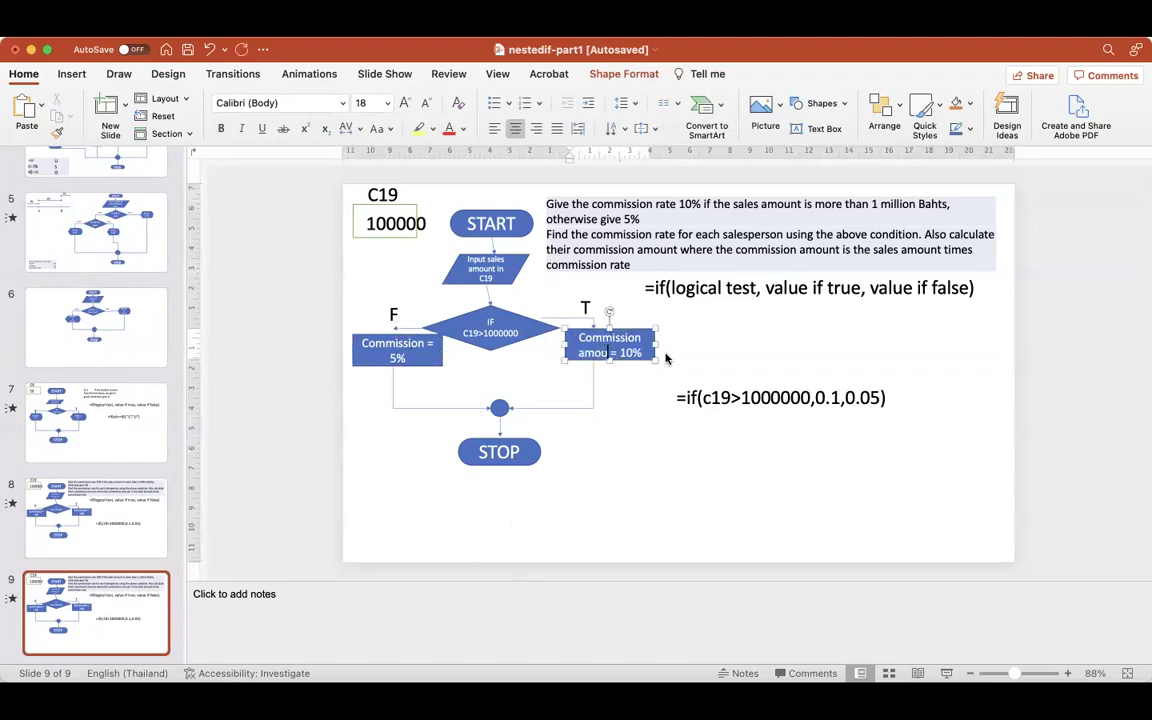
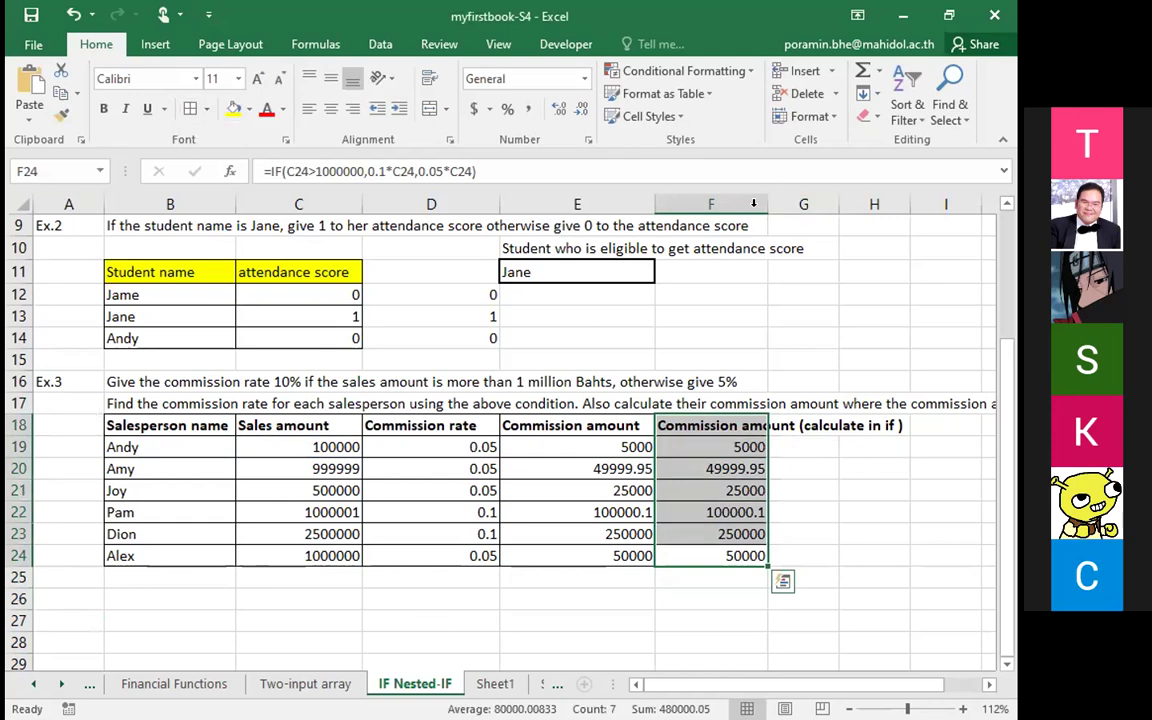
# Step: Return to Excel and autofit column F to its Commission amount (calculate in if ) heading
pyautogui.doubleClick(763, 204)
pyautogui.click(303, 580)
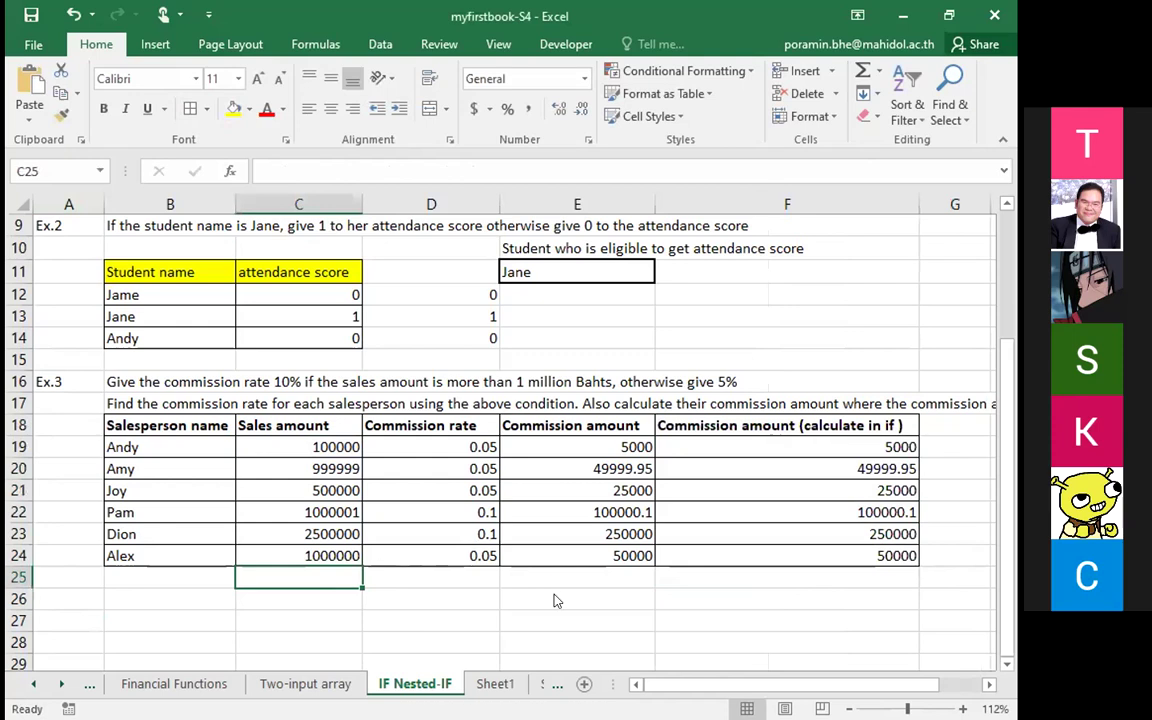
# Step: Copy the Nested-IF Ex.1 grade range table from the other workbook and paste it starting at A27, below the Ex.3 table
pyautogui.hotkey('alt', 'Tab')
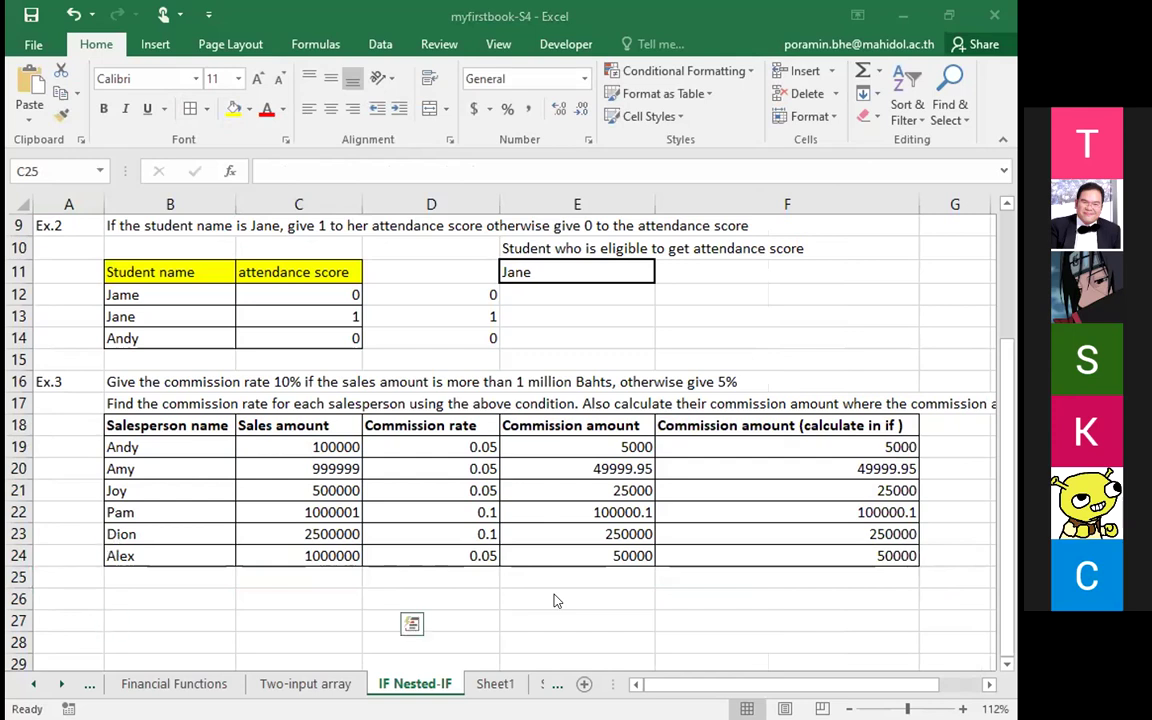
pyautogui.hotkey('ctrl', 'c')
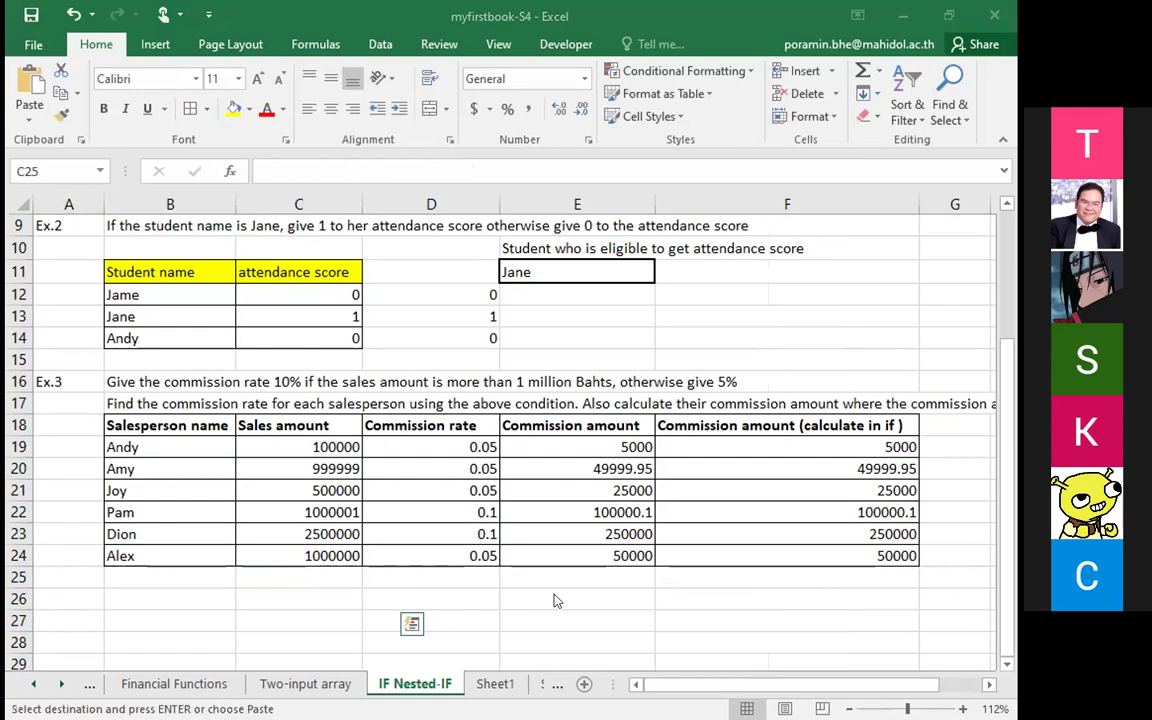
pyautogui.press('Left')
pyautogui.press('Left')
pyautogui.press('Down')
pyautogui.press('Down')
pyautogui.press('Down')
pyautogui.press('Down')
pyautogui.press('Down')
pyautogui.press('Down')
pyautogui.press('Down')
pyautogui.press('Down')
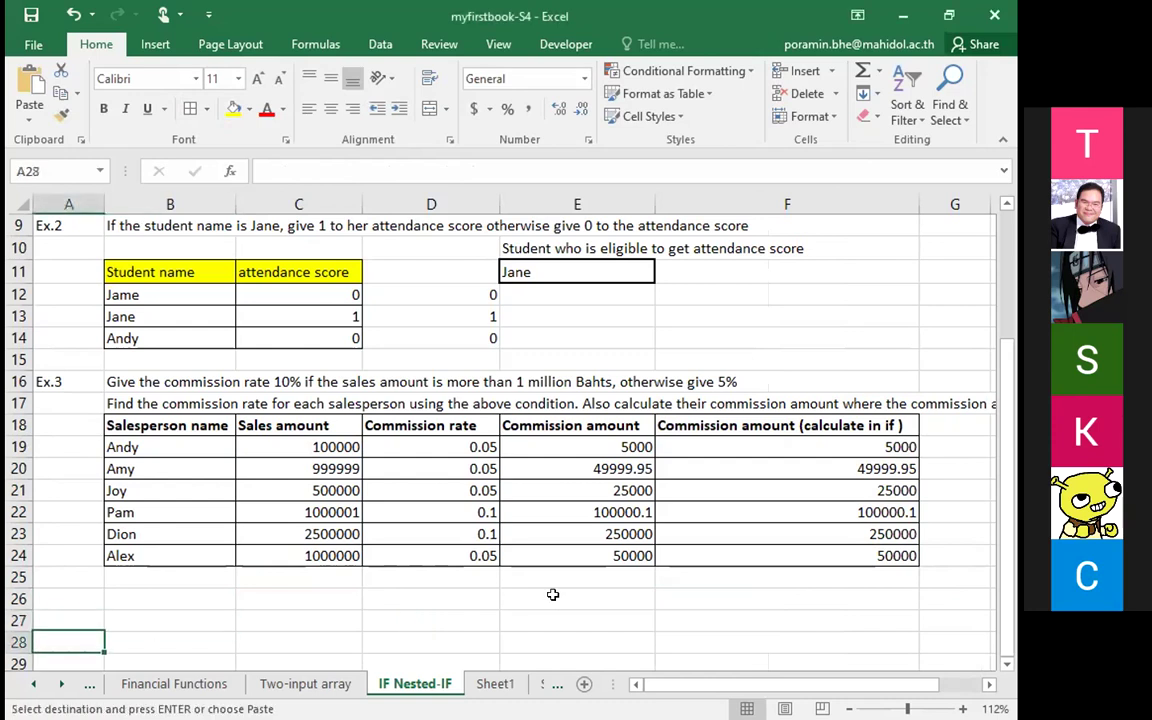
pyautogui.press('Up')
pyautogui.press('Up')
pyautogui.press('Up')
pyautogui.press('Up')
pyautogui.press('Up')
pyautogui.press('Up')
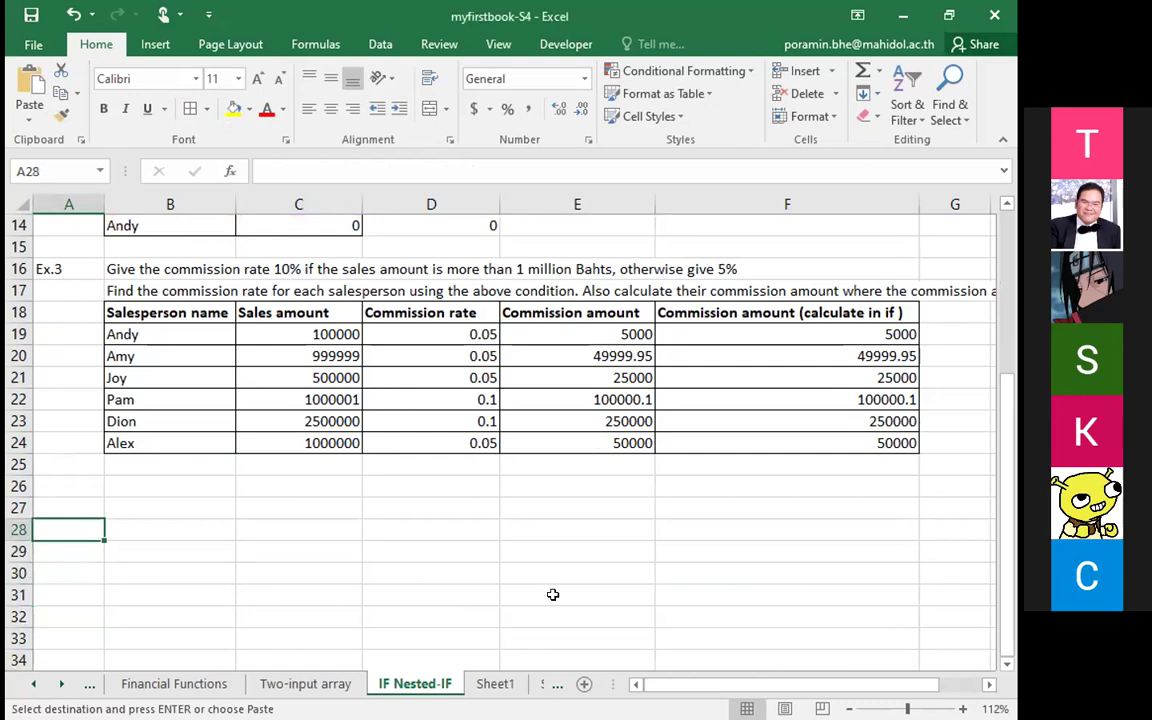
pyautogui.hotkey('ctrl', 'v')
# Step: Examine the score ranges, grades and meanings in the Nested-IF Ex.1 table
pyautogui.press('Right')
pyautogui.press('Right')
pyautogui.press('Down')
pyautogui.press('Down')
pyautogui.press('Down')
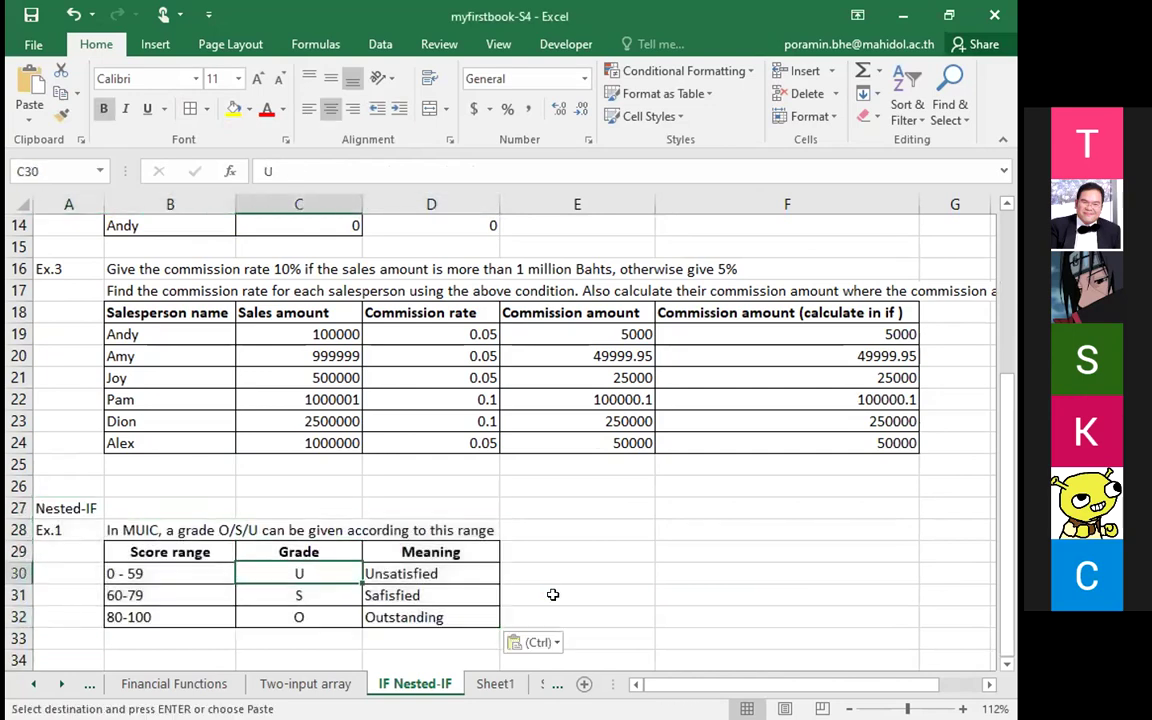
pyautogui.hotkey('shift', 'Down')
pyautogui.hotkey('shift', 'Down')
pyautogui.press('Down')
pyautogui.press('Down')
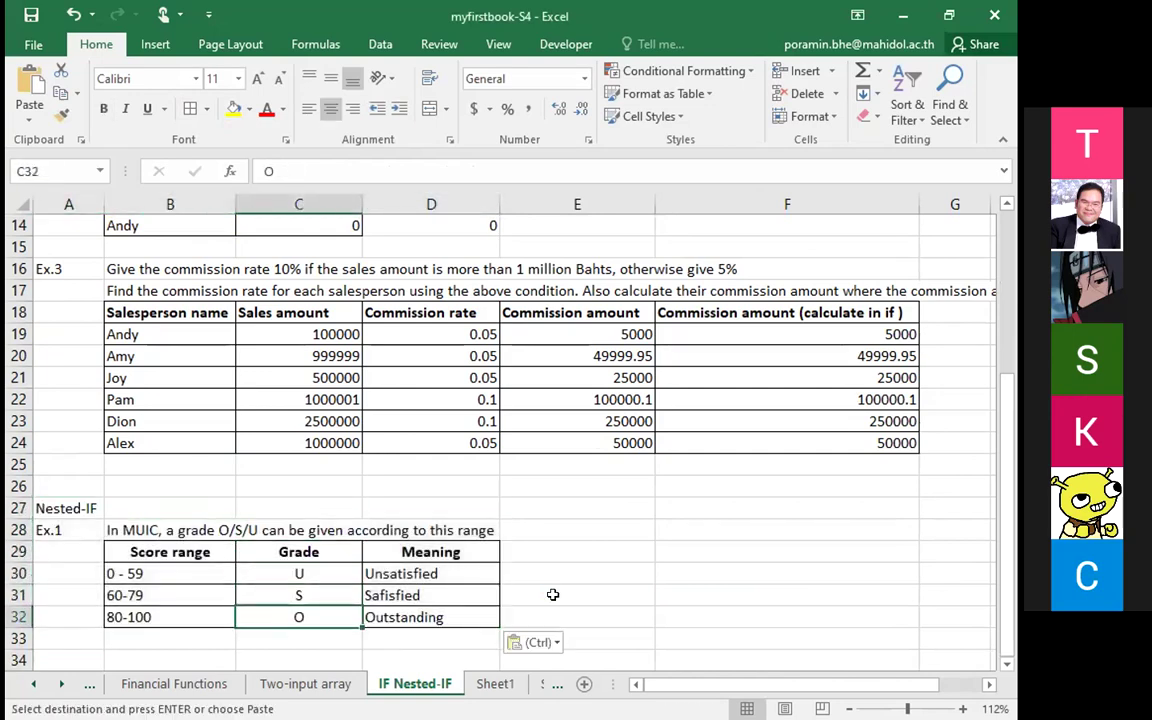
pyautogui.press('Right')
pyautogui.press('Right')
pyautogui.press('Left')
pyautogui.press('Up')
pyautogui.press('Up')
pyautogui.press('Up')
pyautogui.press('Up')
pyautogui.press('Up')
pyautogui.press('Down')
pyautogui.press('Down')
pyautogui.press('Down')
pyautogui.press('Down')
pyautogui.press('Down')
pyautogui.press('Down')
pyautogui.press('Down')
pyautogui.press('Down')
pyautogui.press('Down')
pyautogui.press('Down')
pyautogui.press('Down')
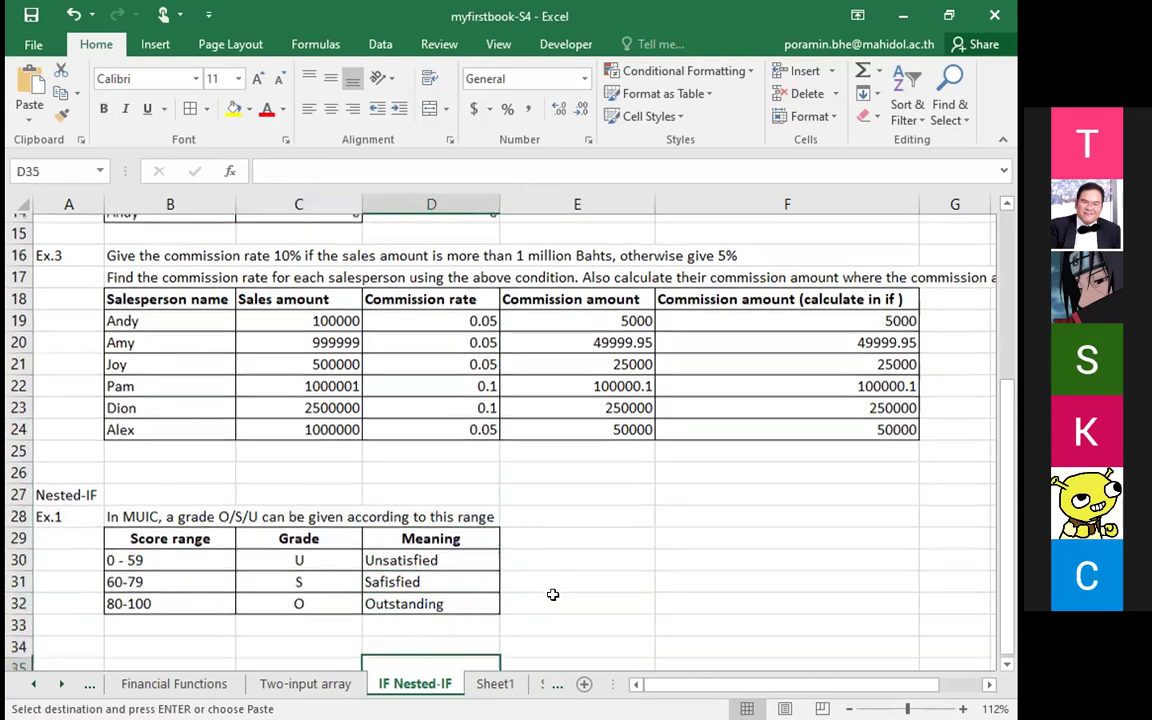
pyautogui.press('Down')
pyautogui.press('Down')
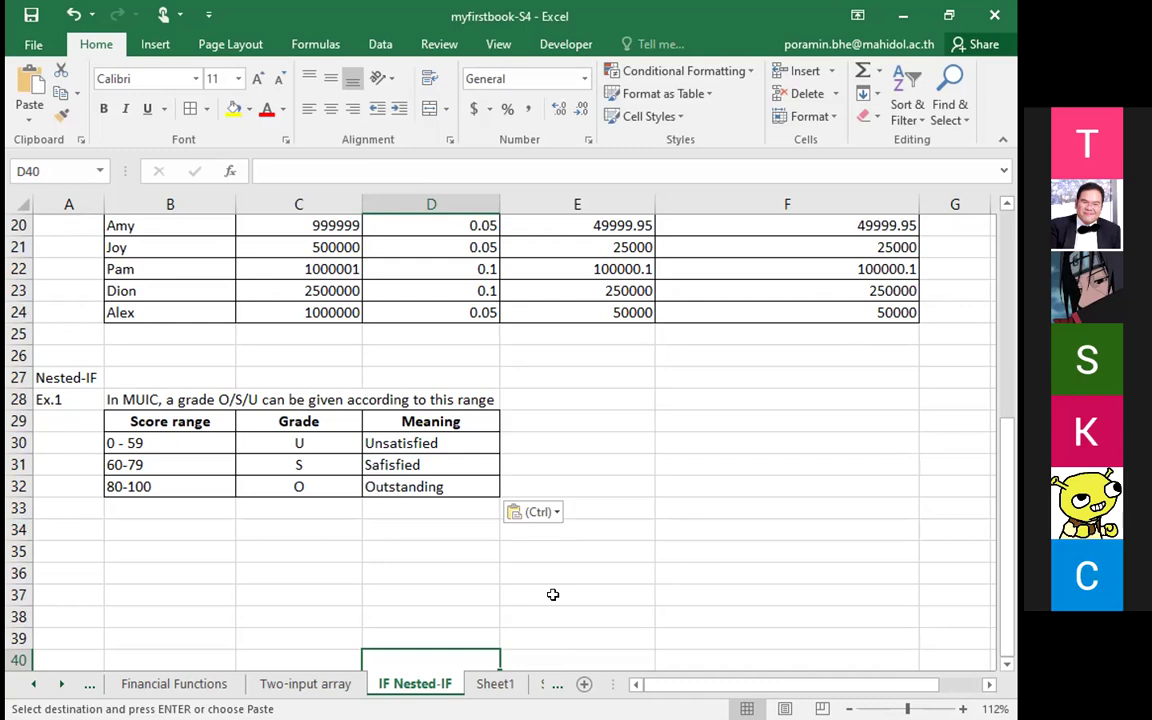
# Step: Review the Basic IF exercises from the first rows of the sheet back down to the Nested-IF table
pyautogui.press('Right')
pyautogui.press('Up')
pyautogui.press('Up')
pyautogui.press('Up')
pyautogui.press('Up')
pyautogui.press('Up')
pyautogui.press('Up')
pyautogui.press('Up')
pyautogui.press('Up')
pyautogui.press('Up')
pyautogui.press('Up')
pyautogui.press('Up')
pyautogui.press('Up')
pyautogui.press('Up')
pyautogui.press('Up')
pyautogui.press('Up')
pyautogui.press('Up')
pyautogui.press('Up')
pyautogui.press('Up')
pyautogui.press('Up')
pyautogui.press('Up')
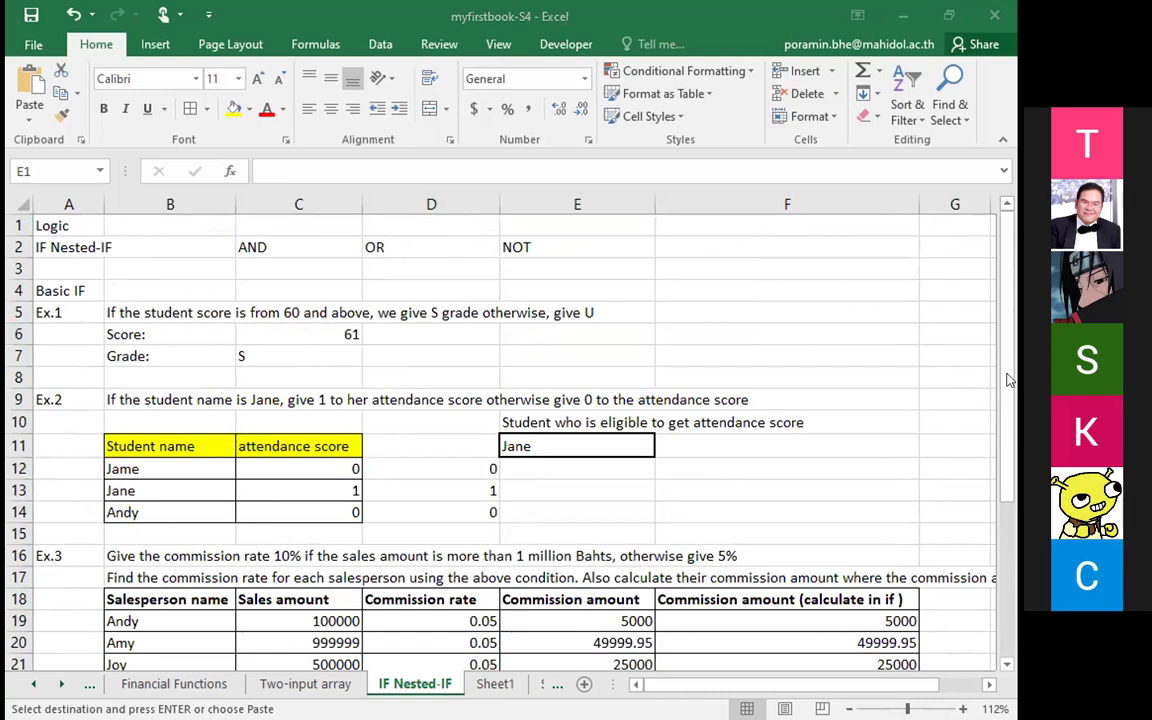
pyautogui.scroll(-6, 903, 475)
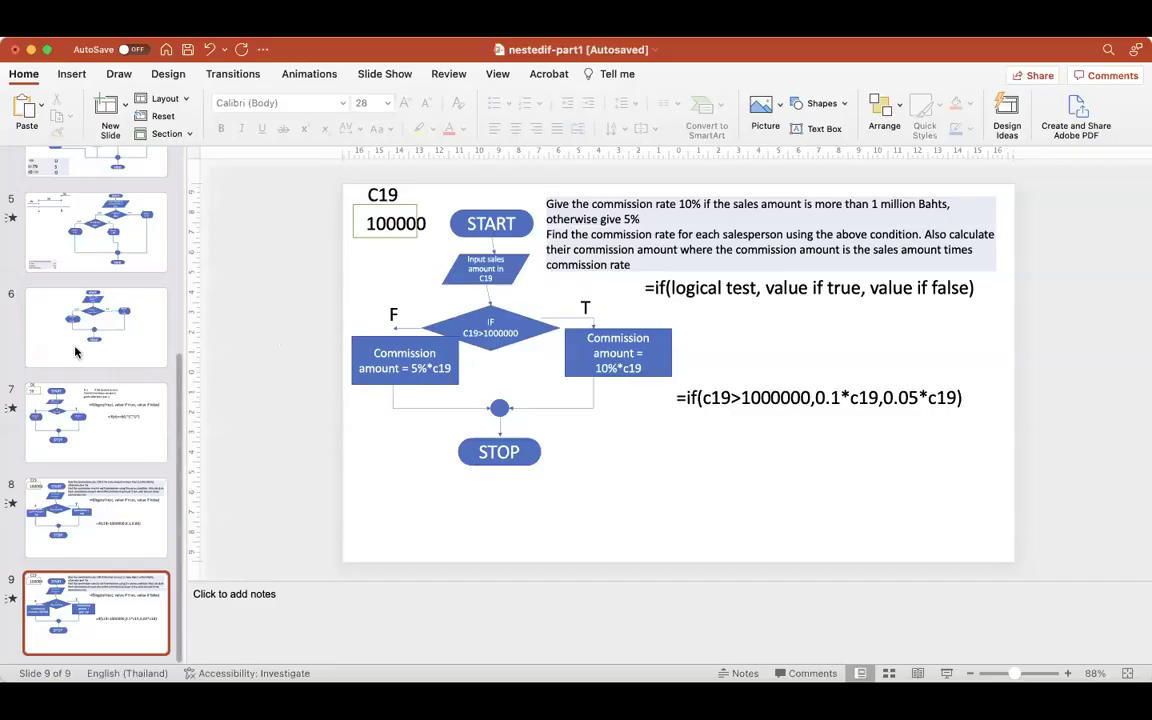
# Step: Switch to PowerPoint, play the U/S/O score range number line on slide 1 as a slide show, and exit the show
pyautogui.scroll(5, 74, 351)
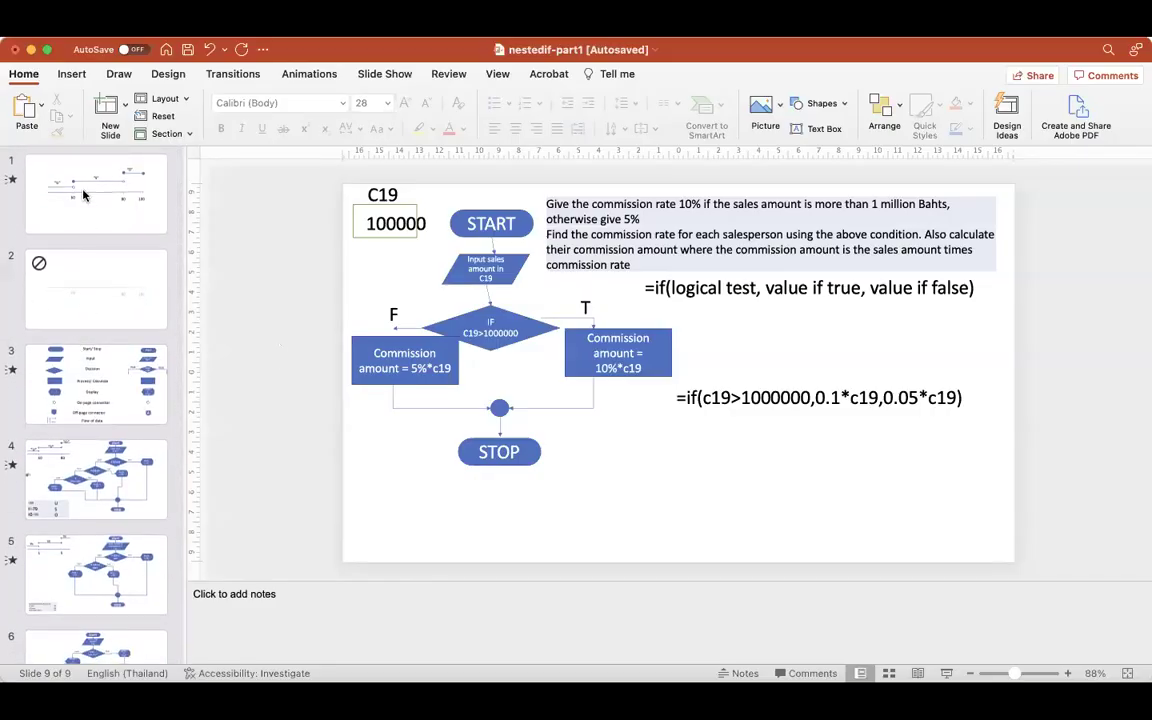
pyautogui.click(101, 211)
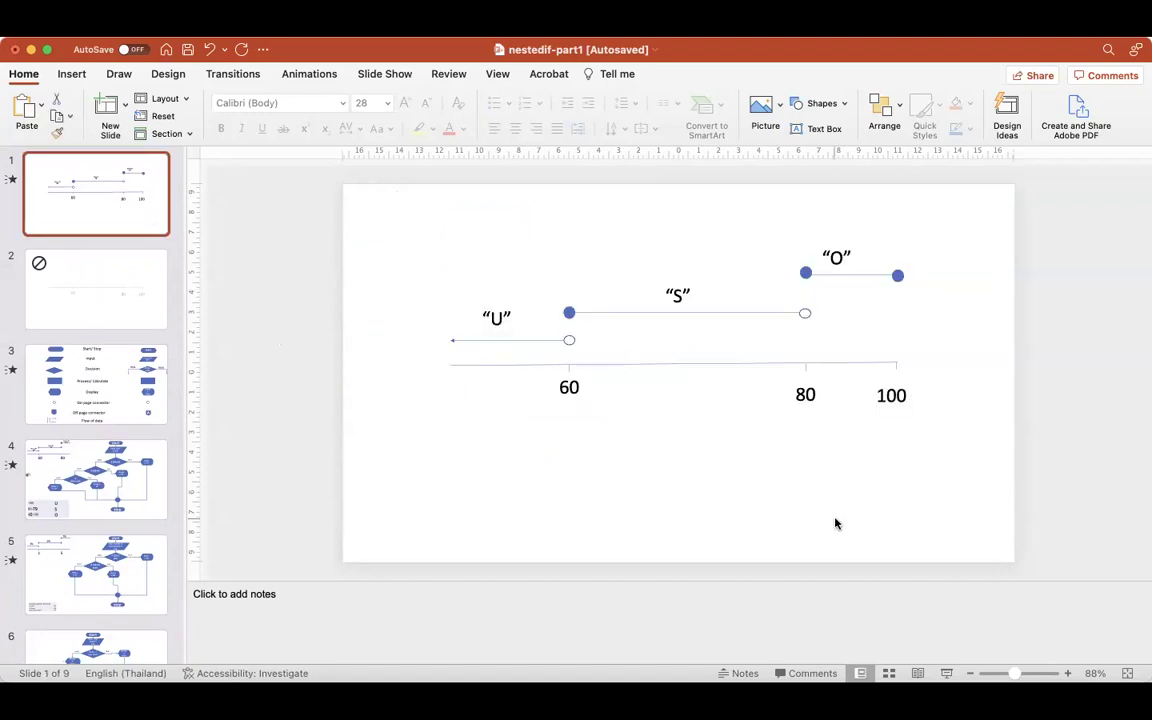
pyautogui.click(946, 673)
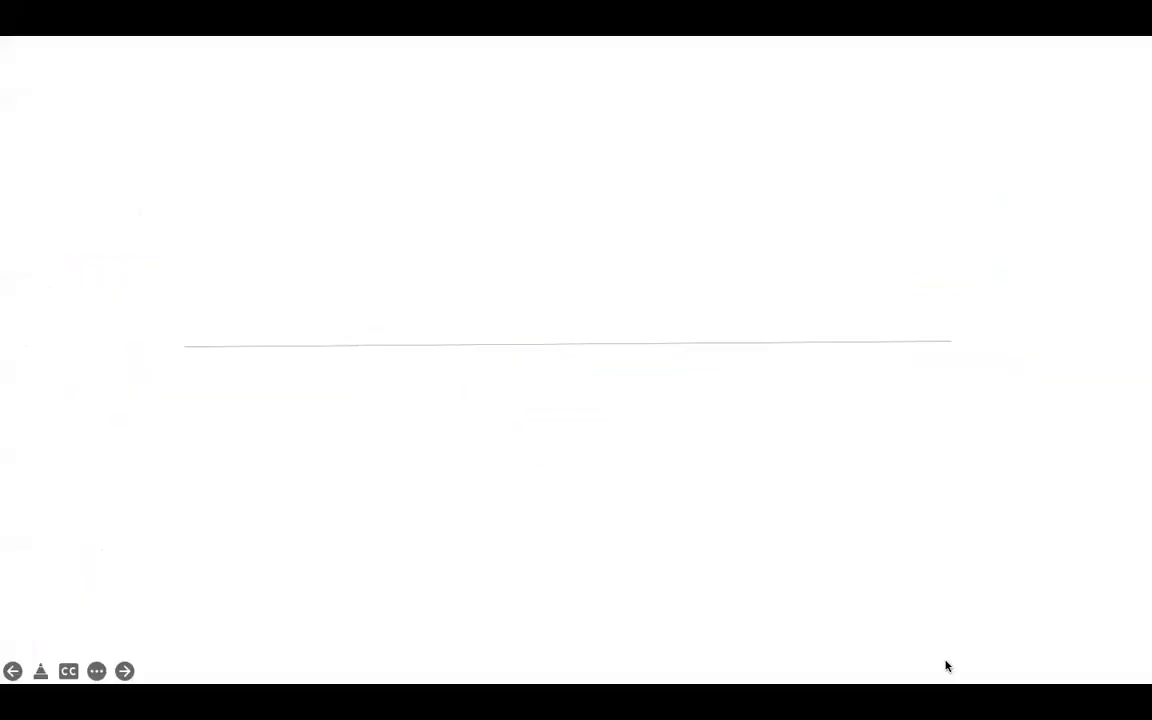
pyautogui.press('Escape')
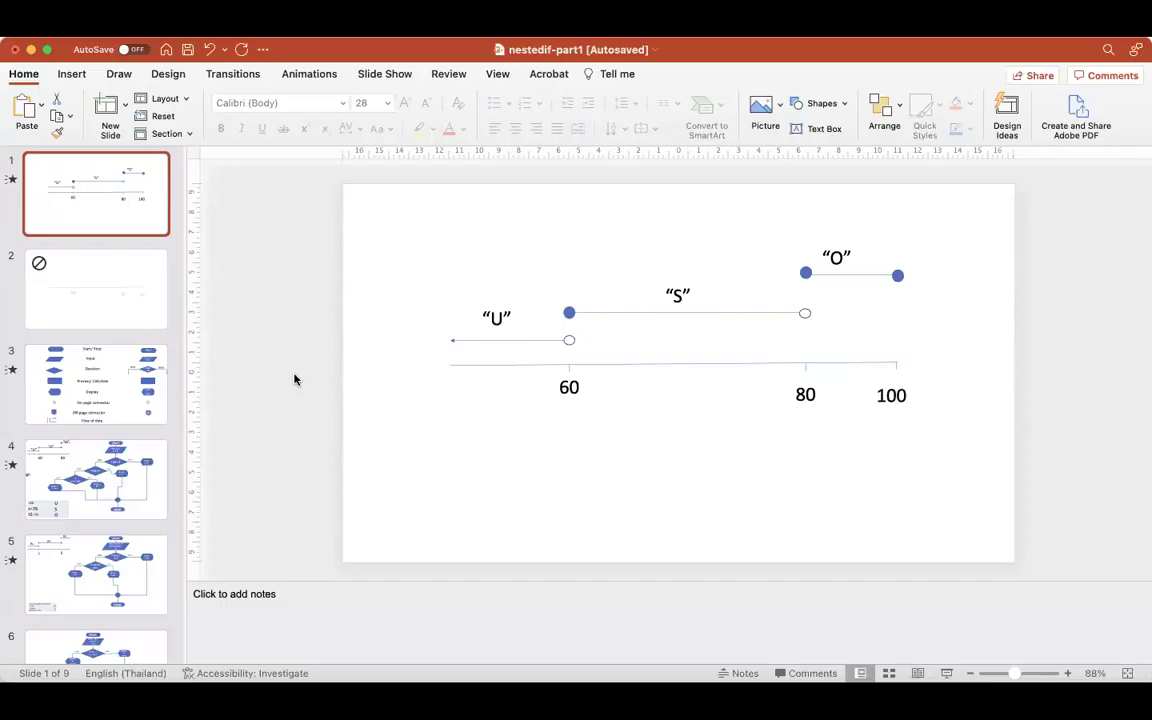
pyautogui.click(571, 393)
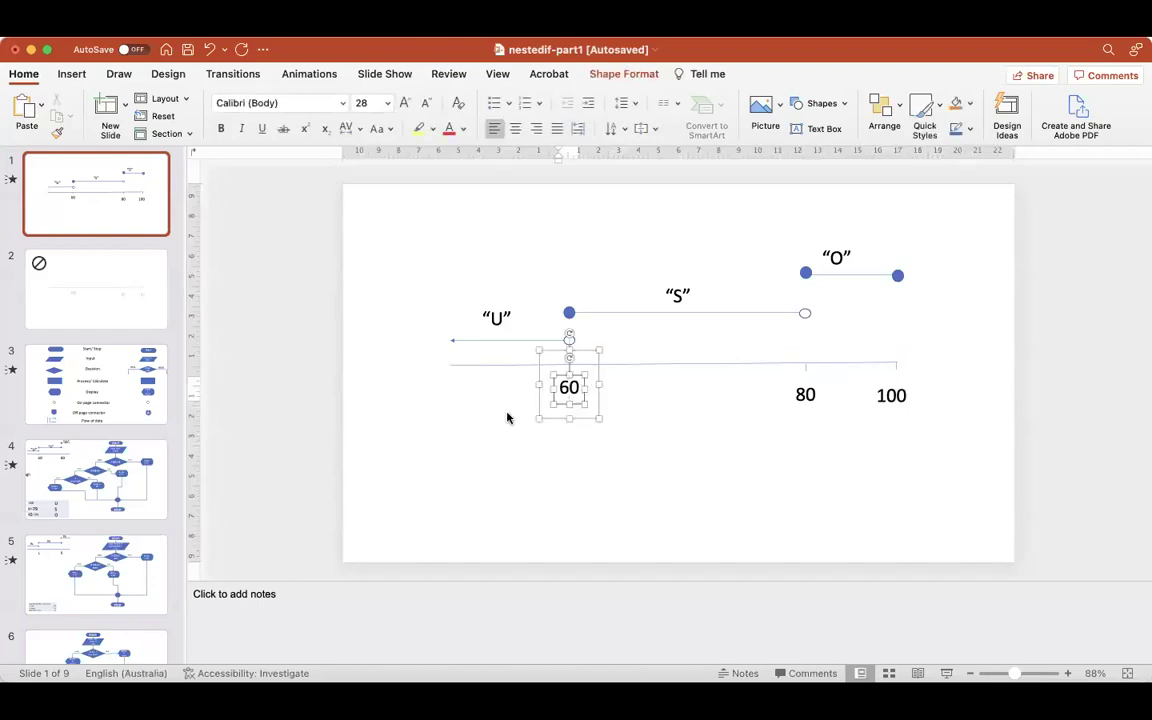
pyautogui.click(442, 383)
pyautogui.press('cmd+v')
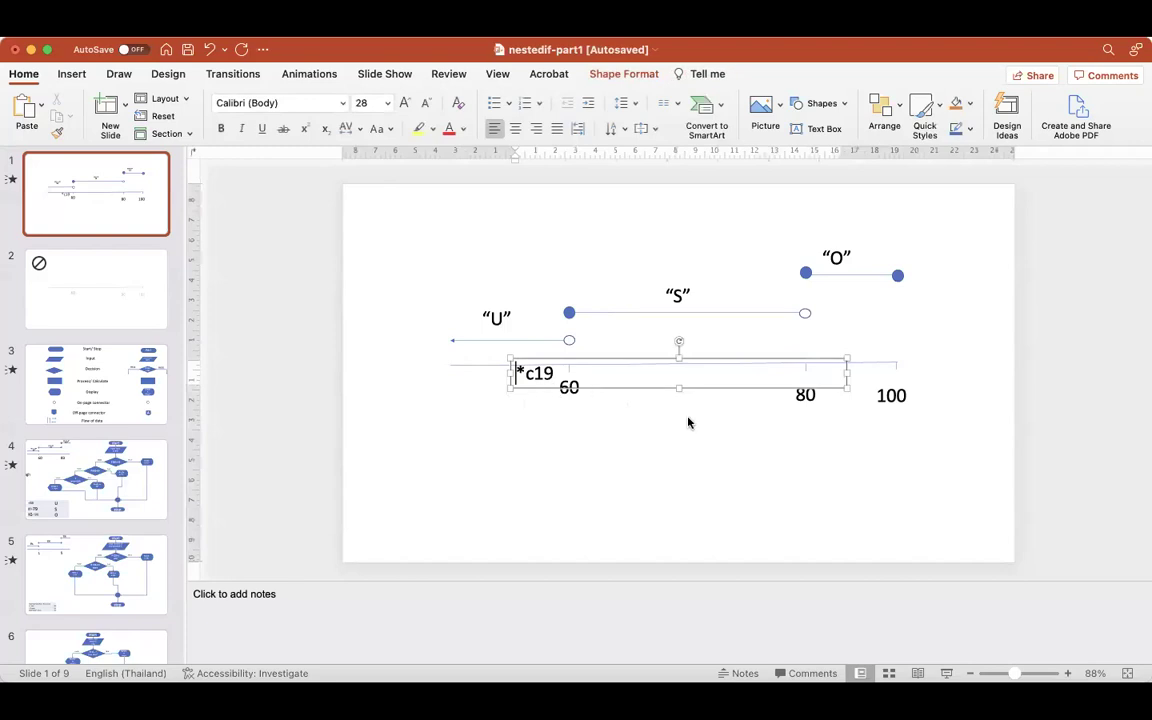
pyautogui.press('super+z')
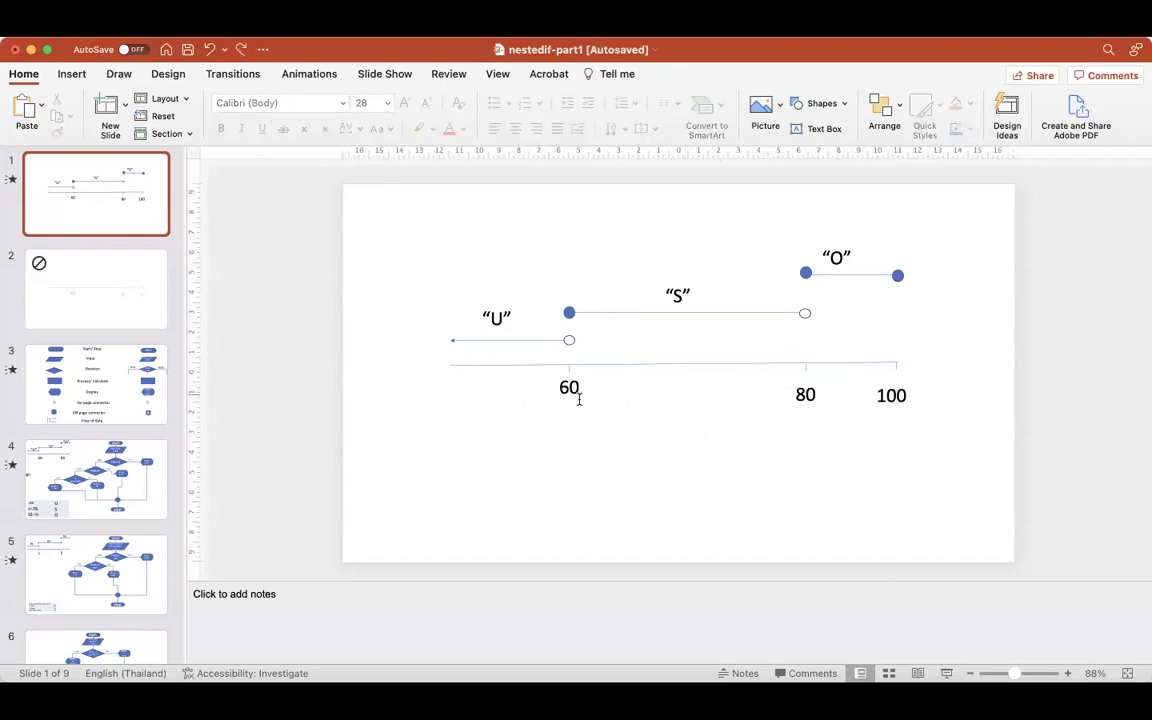
# Step: Add a "0" text label below the start of the number line and move it to about 5.31 cm left, 10 cm top
pyautogui.click(454, 389)
pyautogui.write('0')
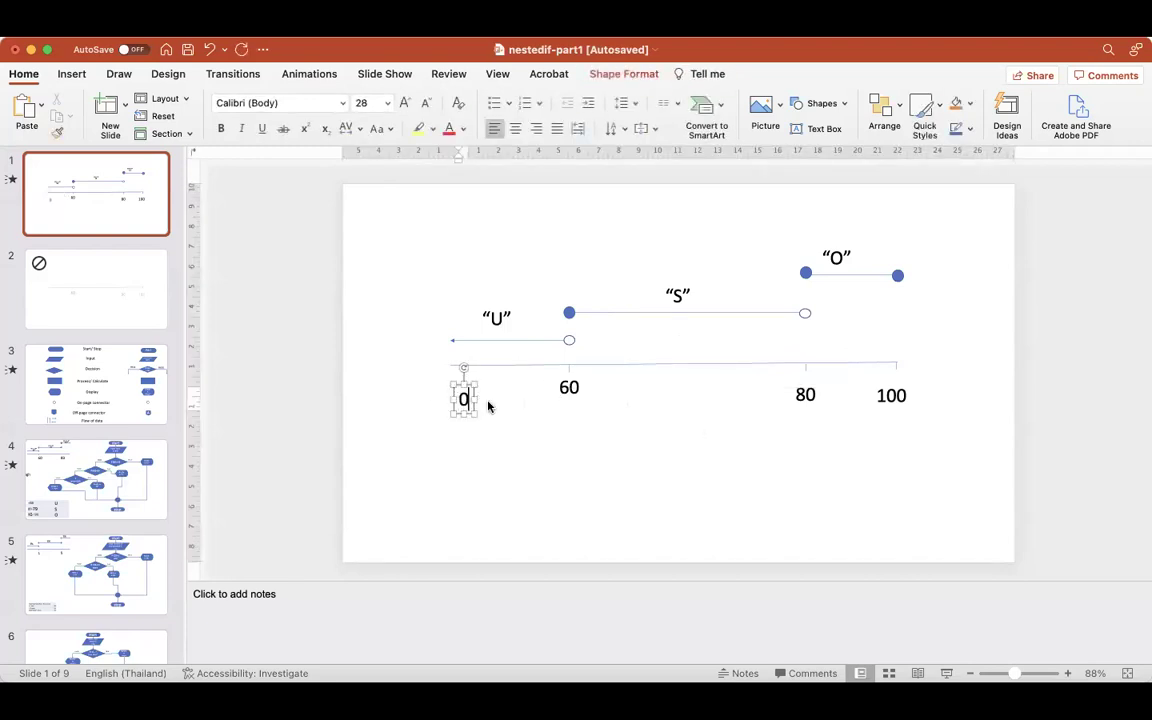
pyautogui.click(460, 424)
pyautogui.click(463, 400)
pyautogui.click(471, 411)
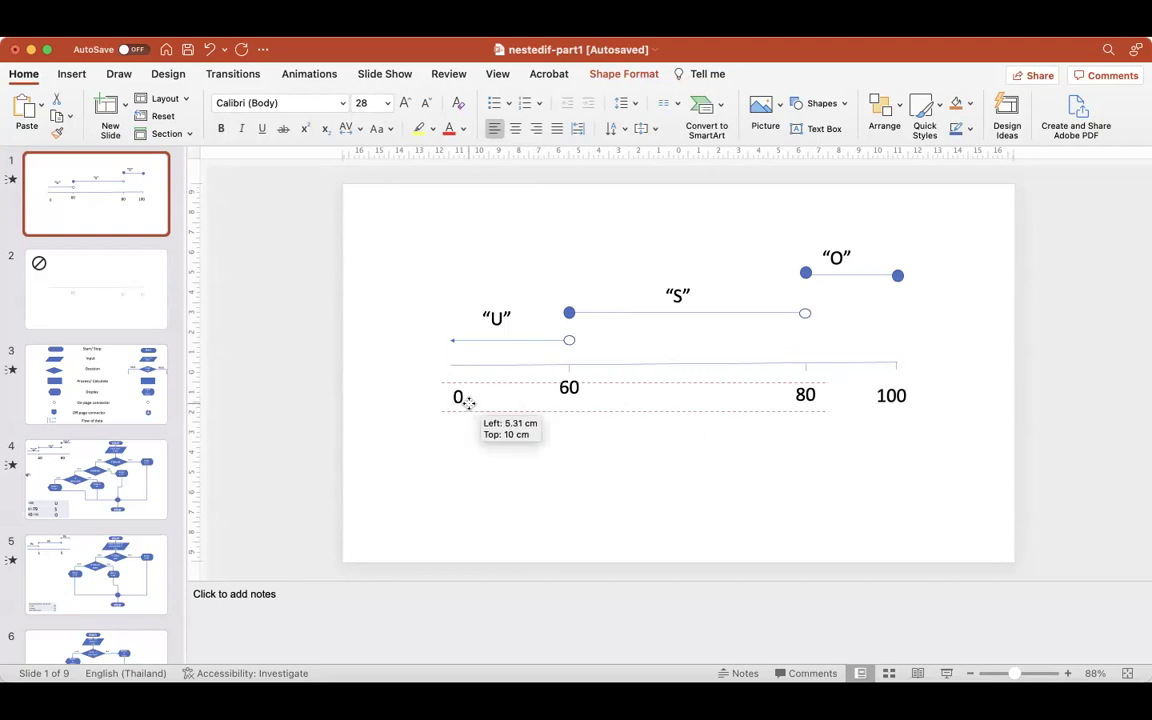
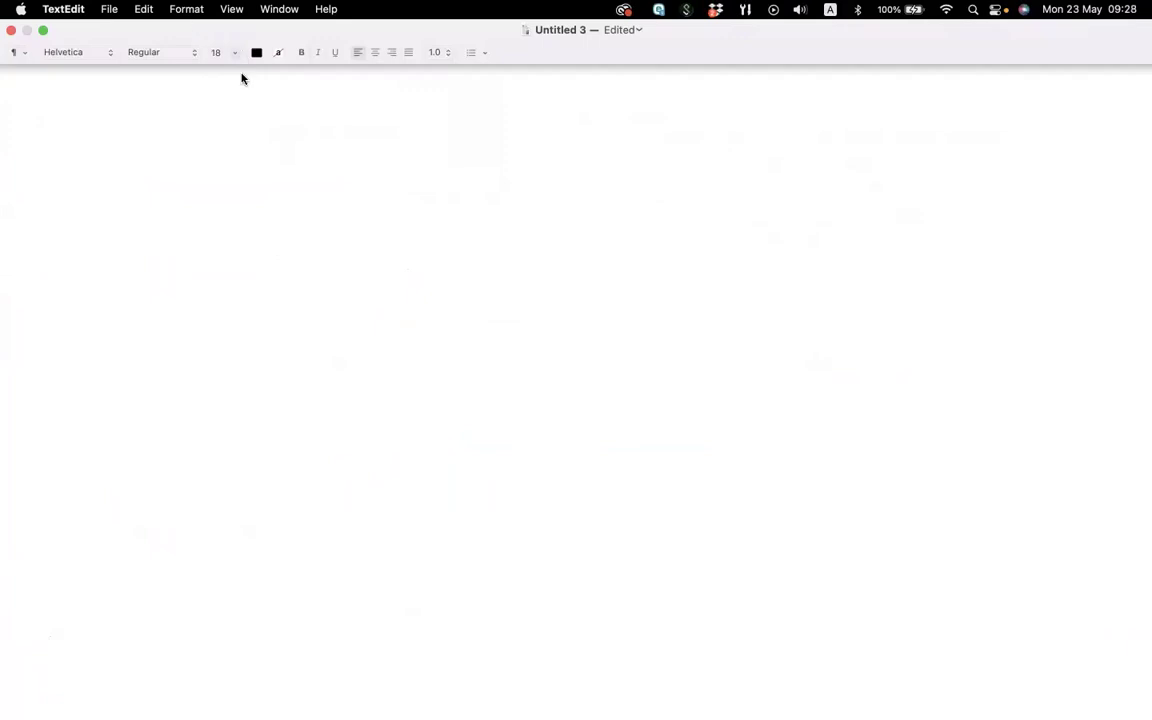
# Step: Set the font size to 24 in the empty TextEdit document
pyautogui.press('super+a')
pyautogui.moveTo(258, 8)
pyautogui.click(233, 52)
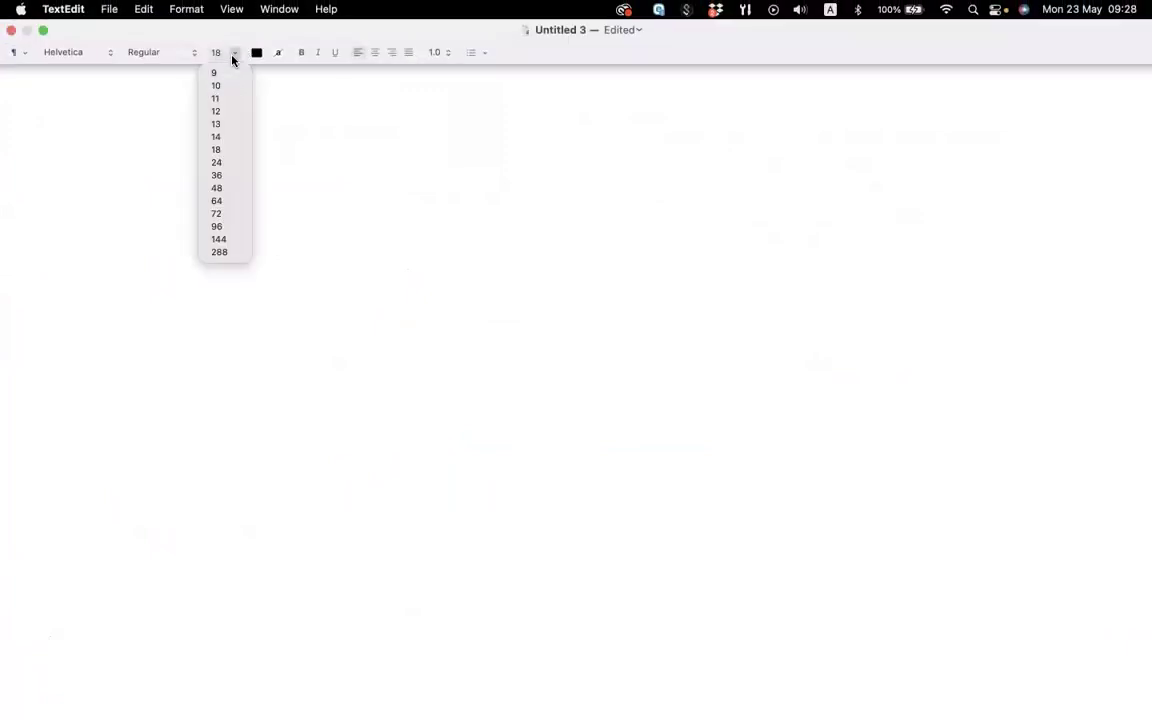
pyautogui.click(218, 163)
pyautogui.click(459, 32)
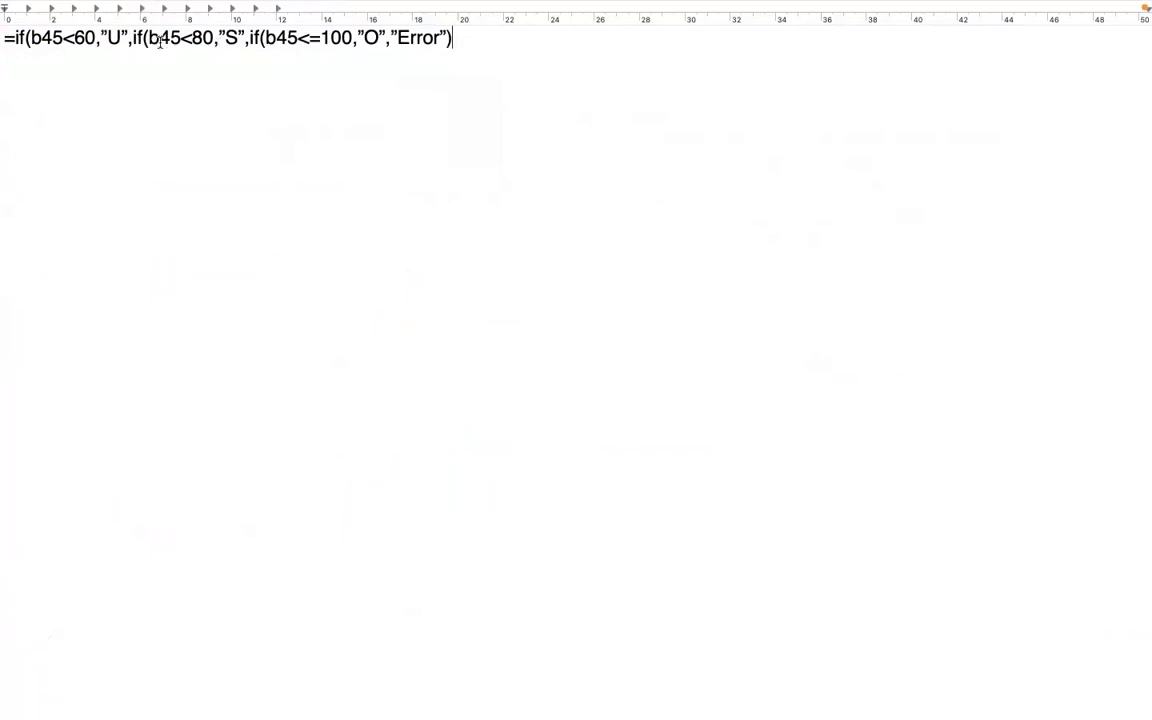
# Step: Complete the nested formula as =if(b45<60,"U",if(b45<80,"S",if(b45<=100,"O","Error"))) with two more closing parentheses and select it all
pyautogui.write('))')
pyautogui.press('super+a')
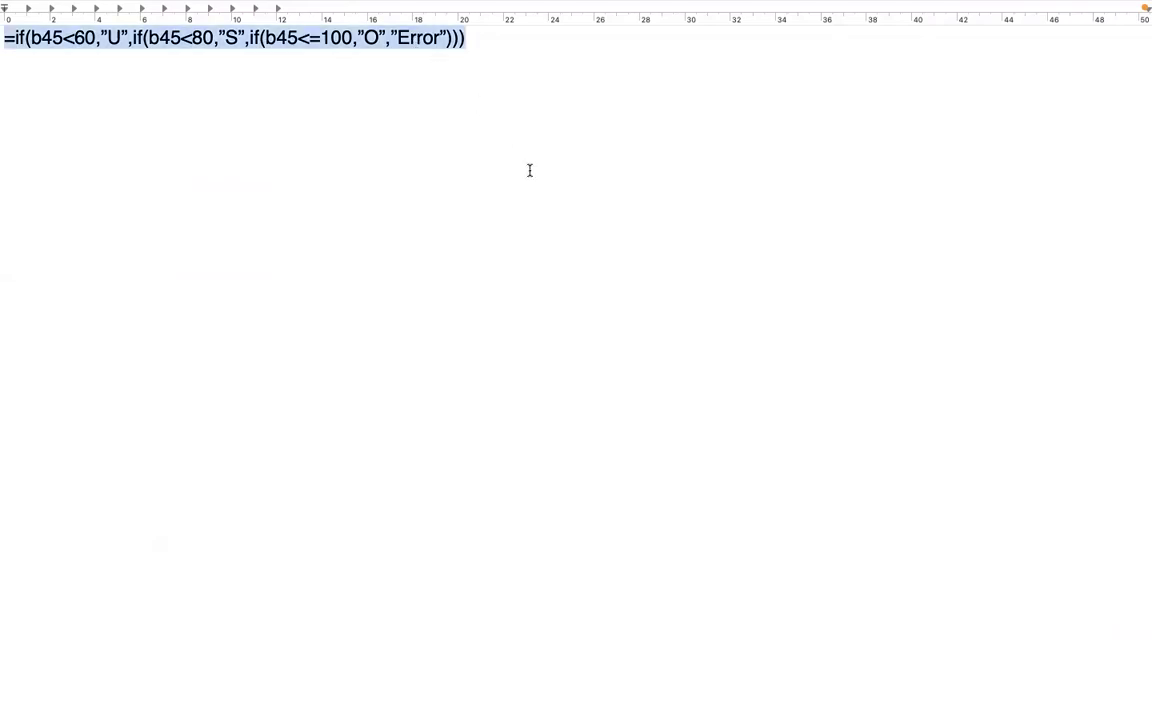
pyautogui.click(105, 37)
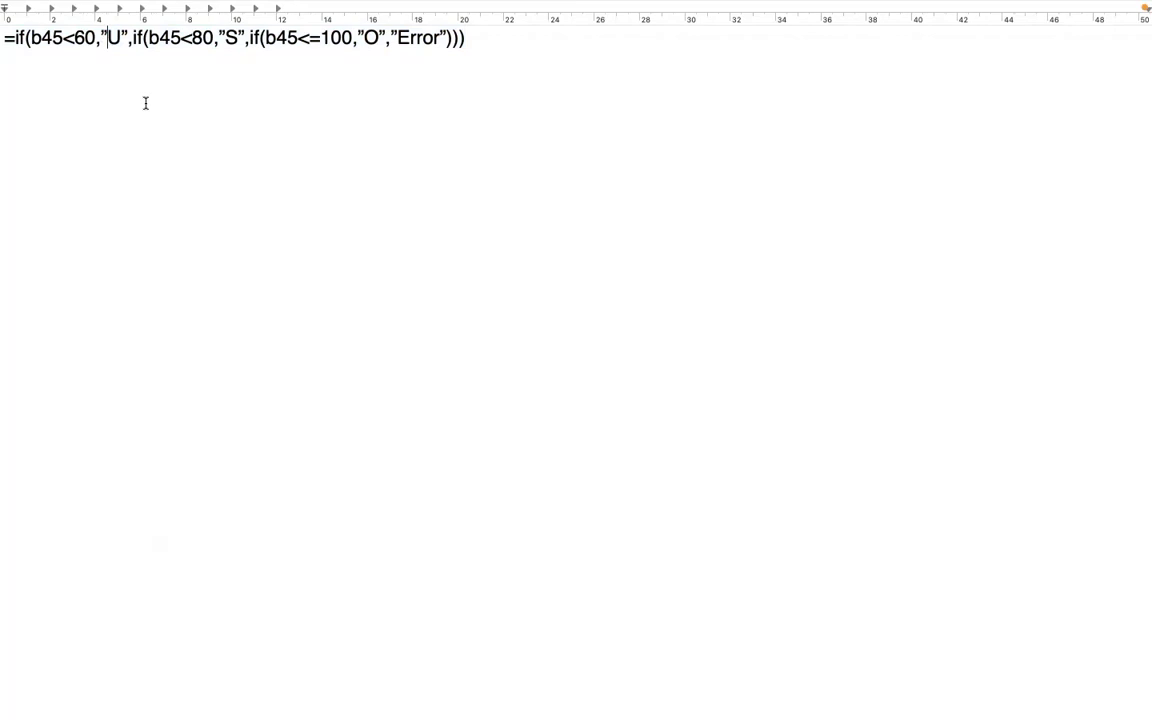
pyautogui.press('Left')
pyautogui.moveTo(489, 39); pyautogui.dragTo(4, 40)
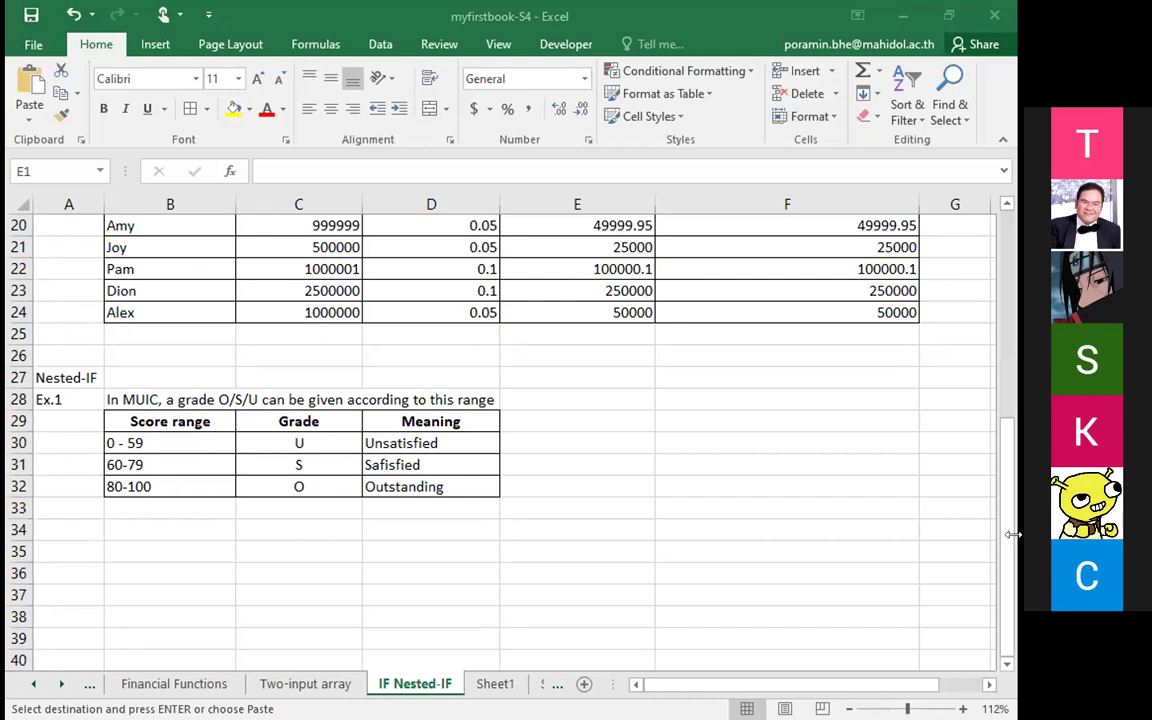
# Step: Switch to Excel, add the Student name, Score and Grade table in B35:D39, and select the first empty Grade cell, D36
pyautogui.click(364, 513)
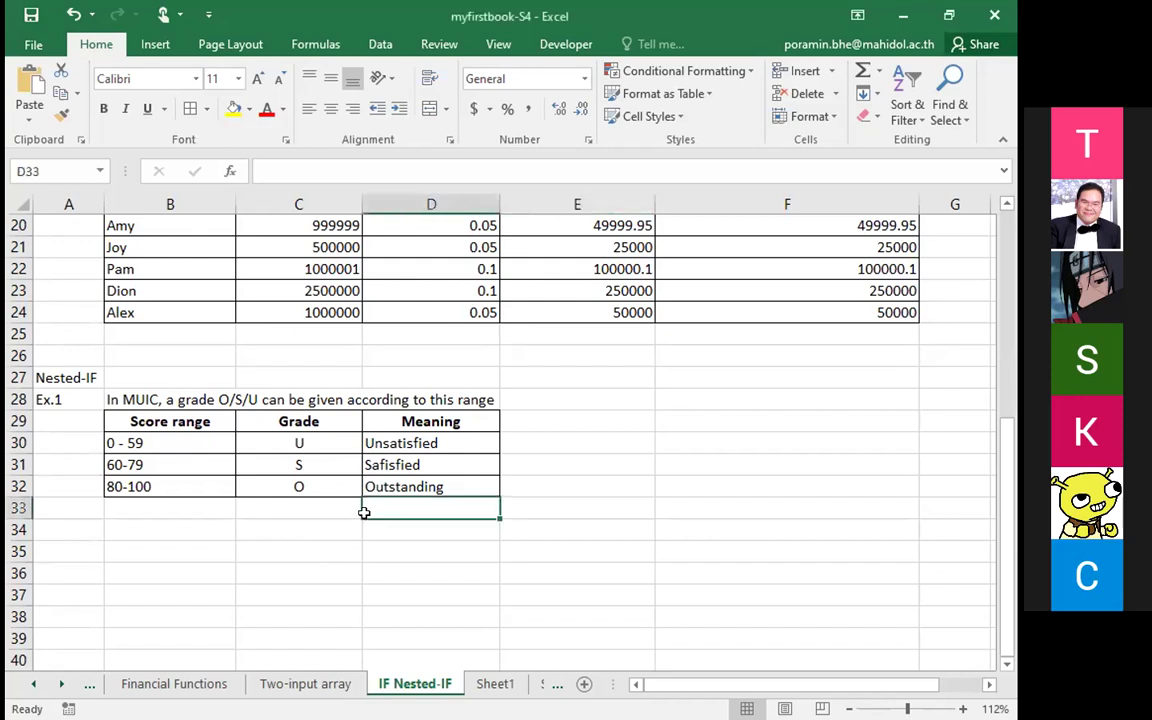
pyautogui.click(311, 577)
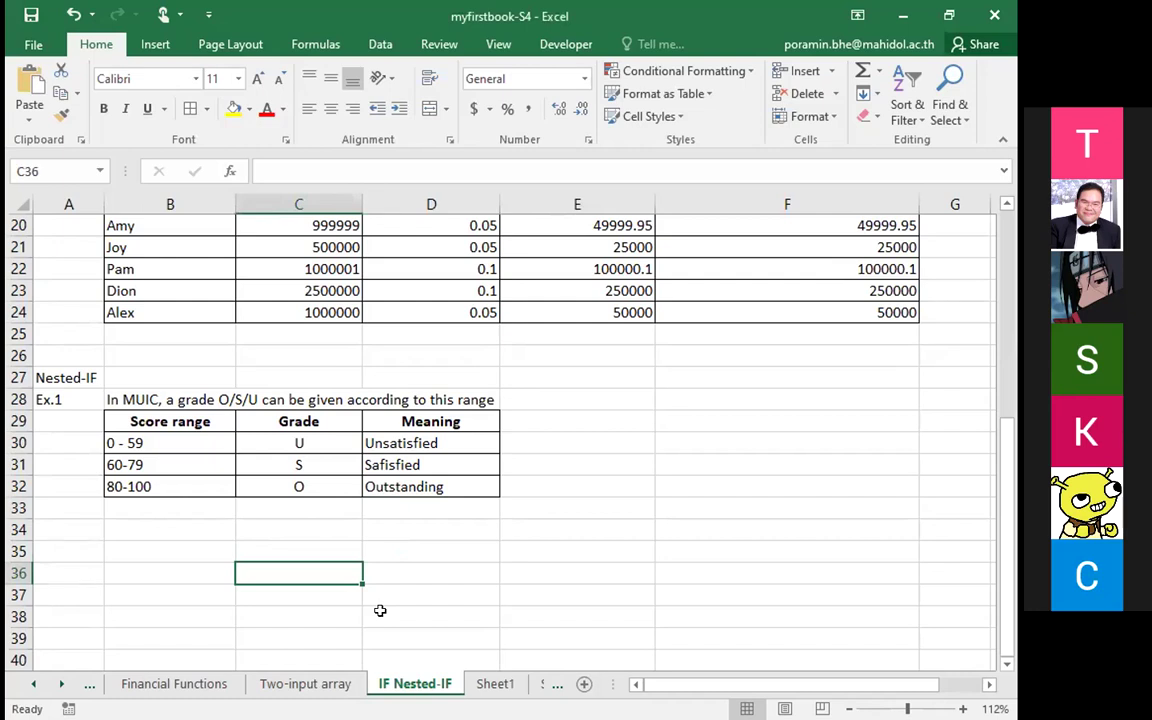
pyautogui.click(384, 591)
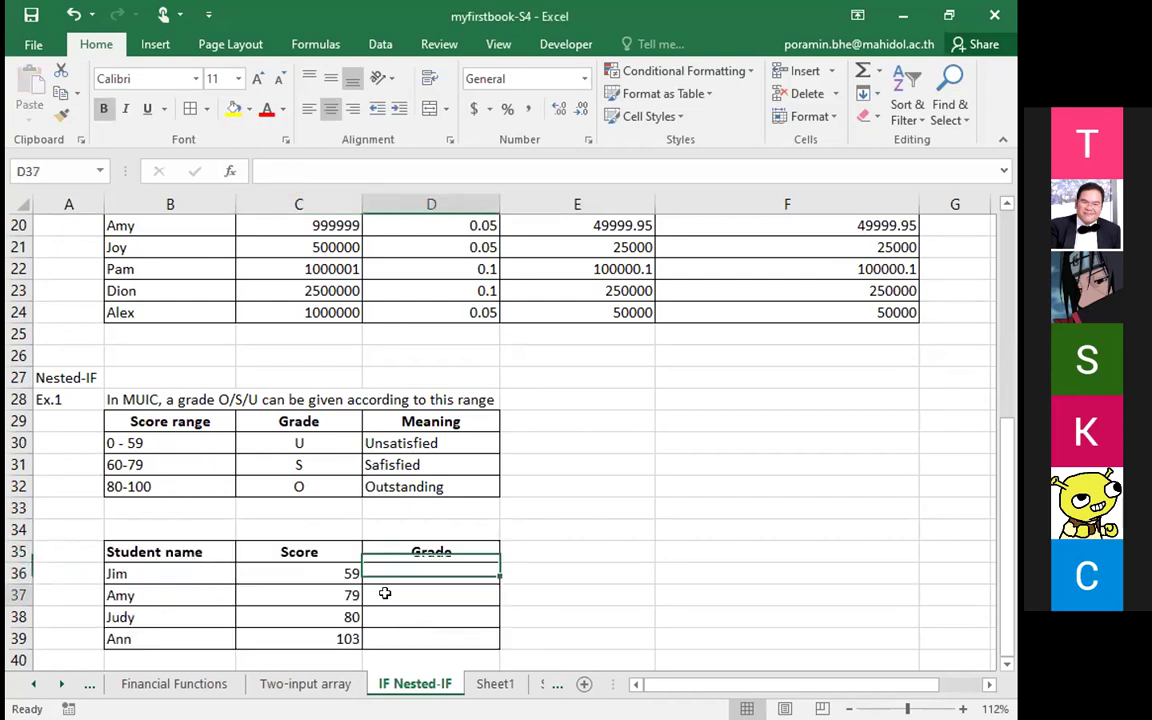
pyautogui.click(442, 570)
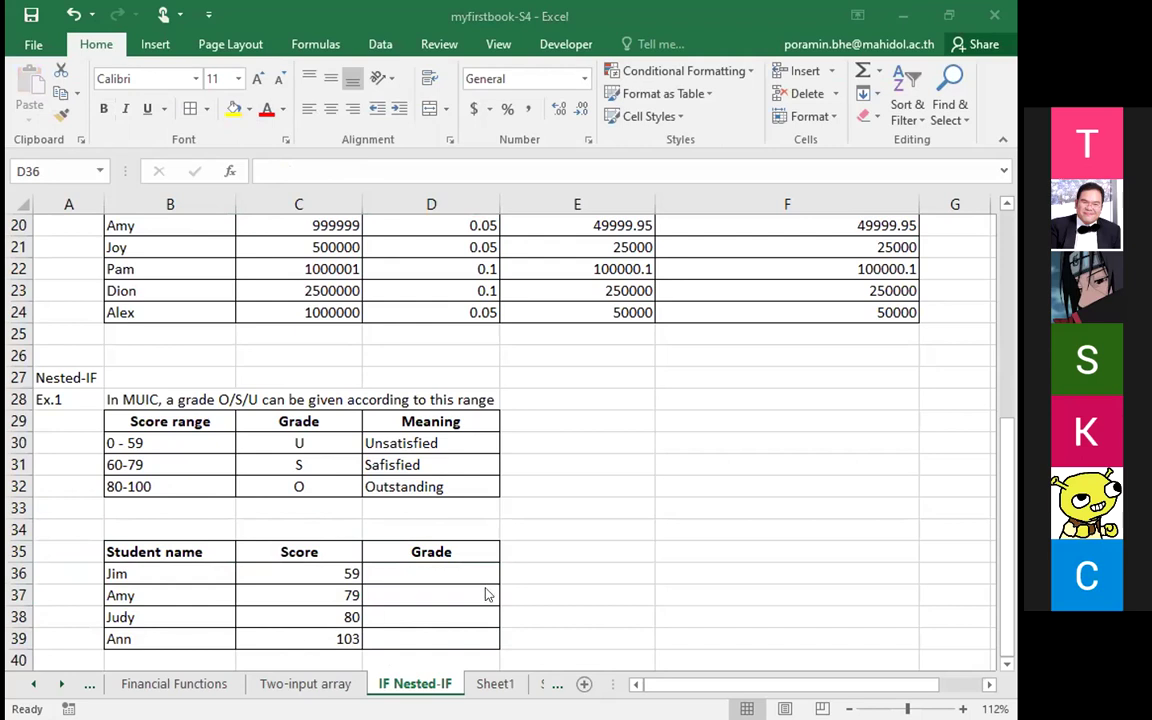
# Step: Enter =IF(B45<60,”U”,IF(B45<80,”S”,IF(B45<=100,”O”,”Error”))) in the first Grade cell, D36
pyautogui.click(445, 569)
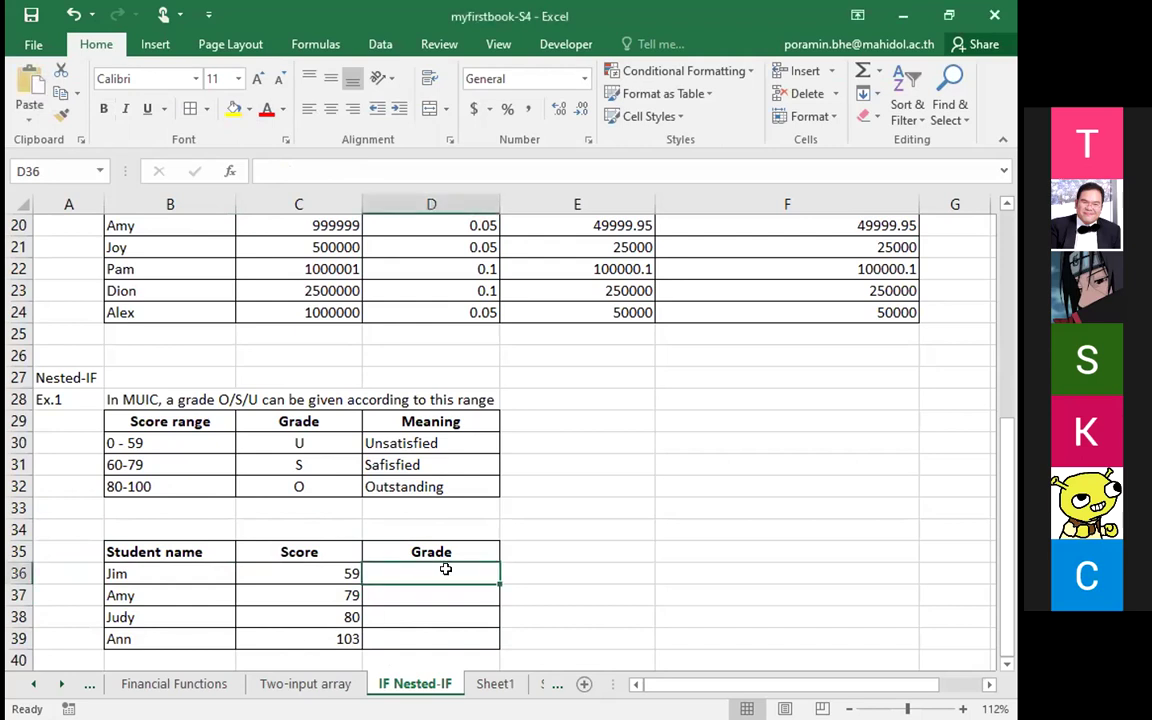
pyautogui.write('=IF(B45<60,"U",IF(B45<80,"S",IF(B45<=100,"O","Error")))')
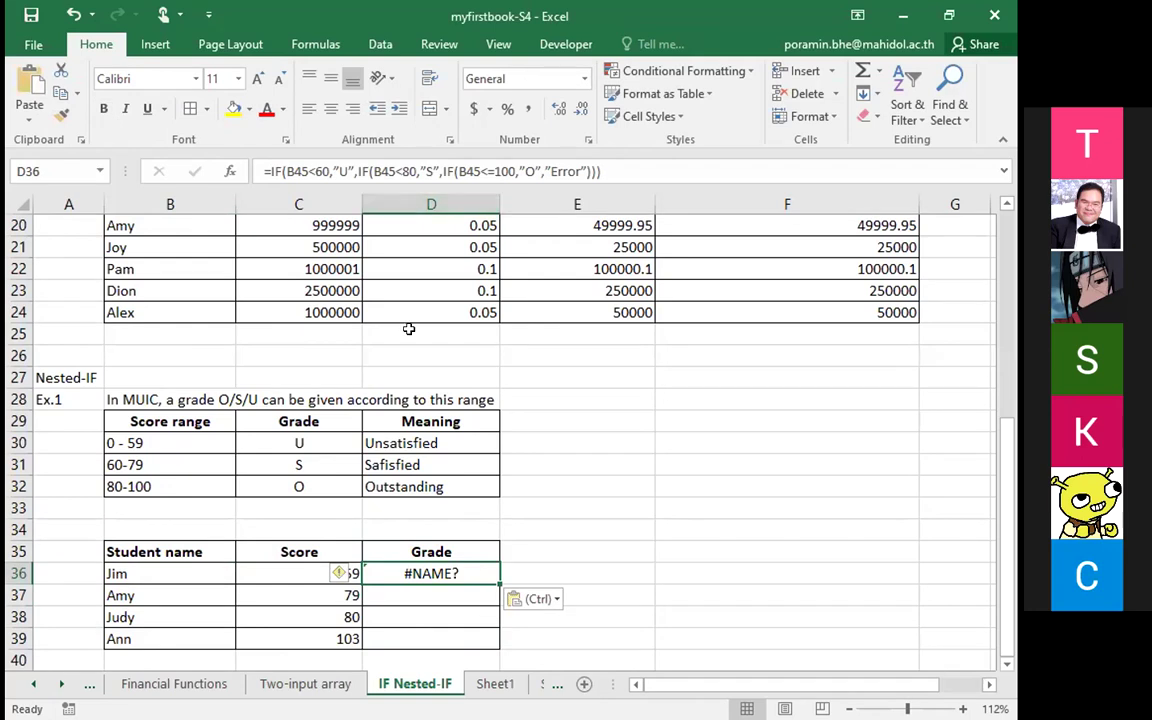
pyautogui.hotkey('alt', 'Tab')
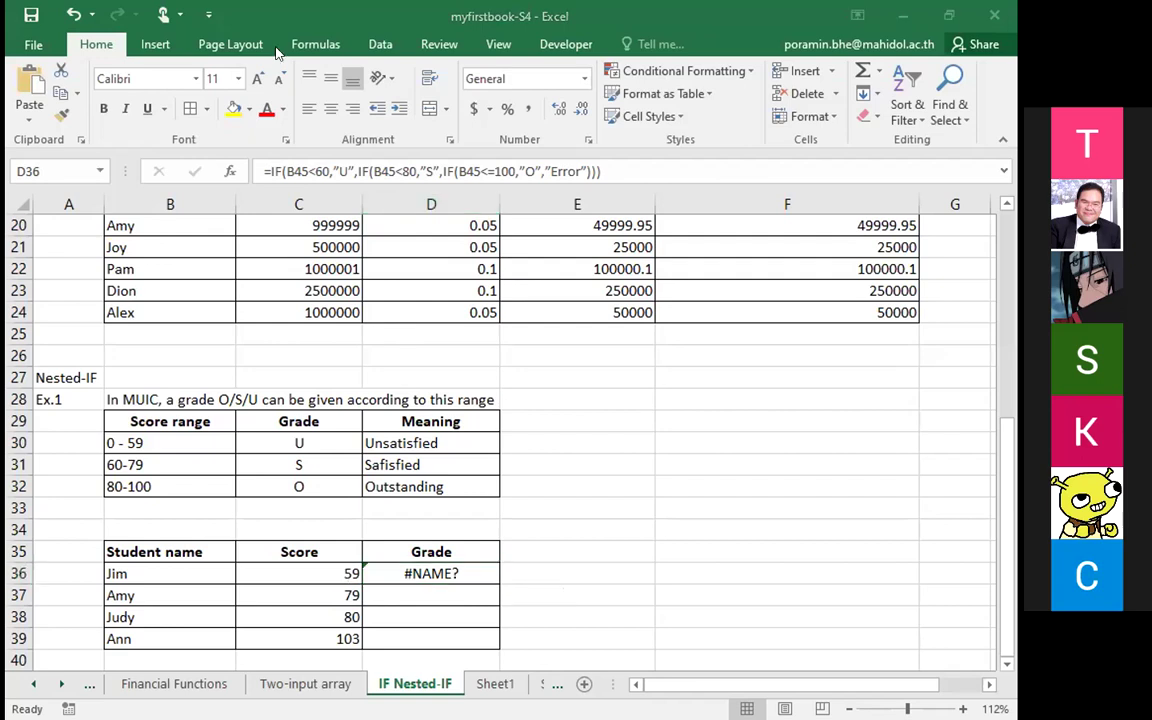
pyautogui.click(433, 570)
pyautogui.press('Delete')
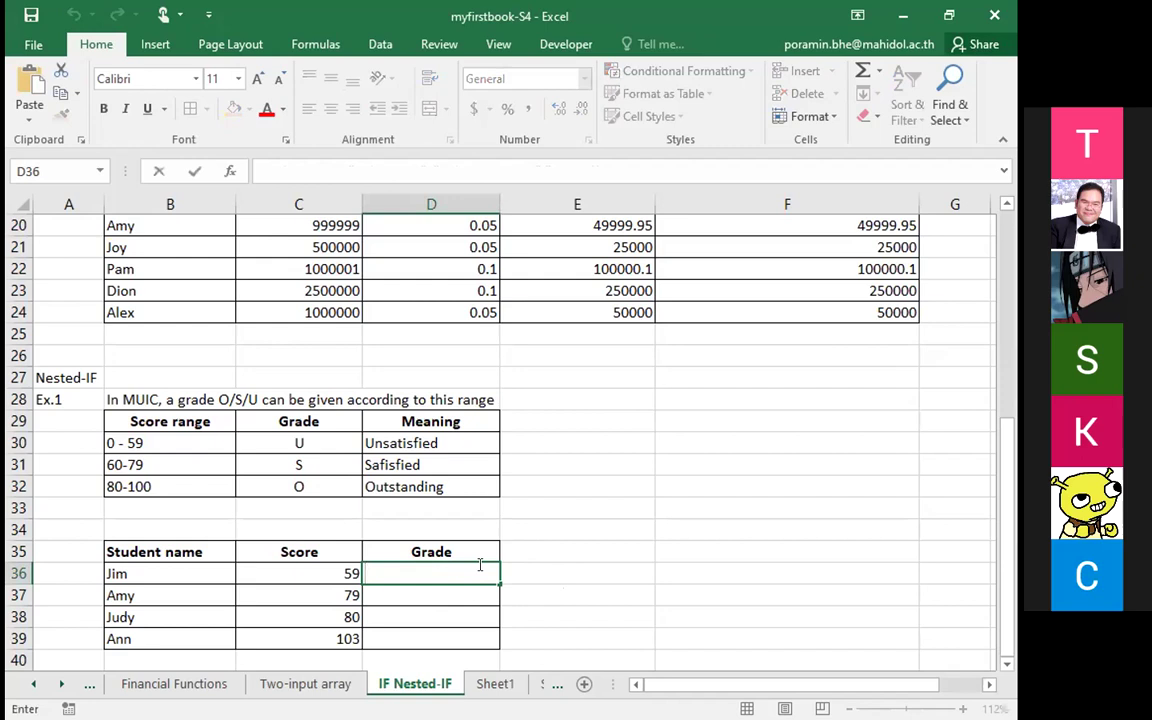
pyautogui.write('=IF(C36<60,"U",IF(C36<80,"S",IF(C36<=100,"O","Error")))')
pyautogui.press('Left')
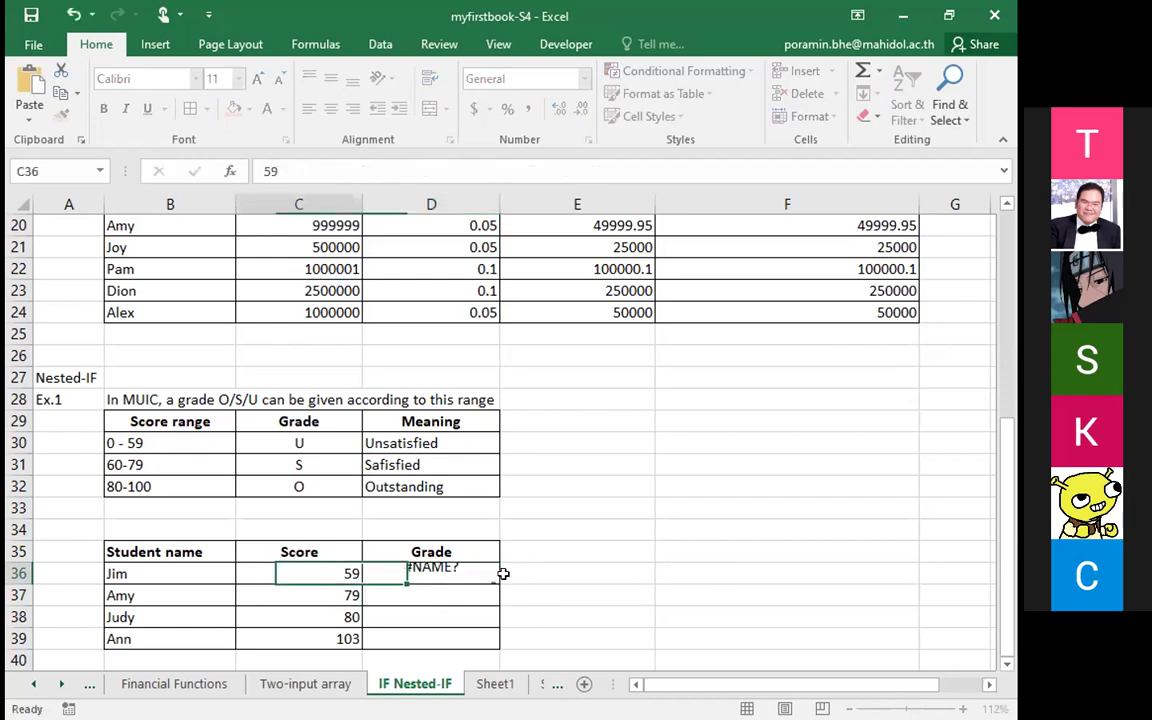
pyautogui.press('Right')
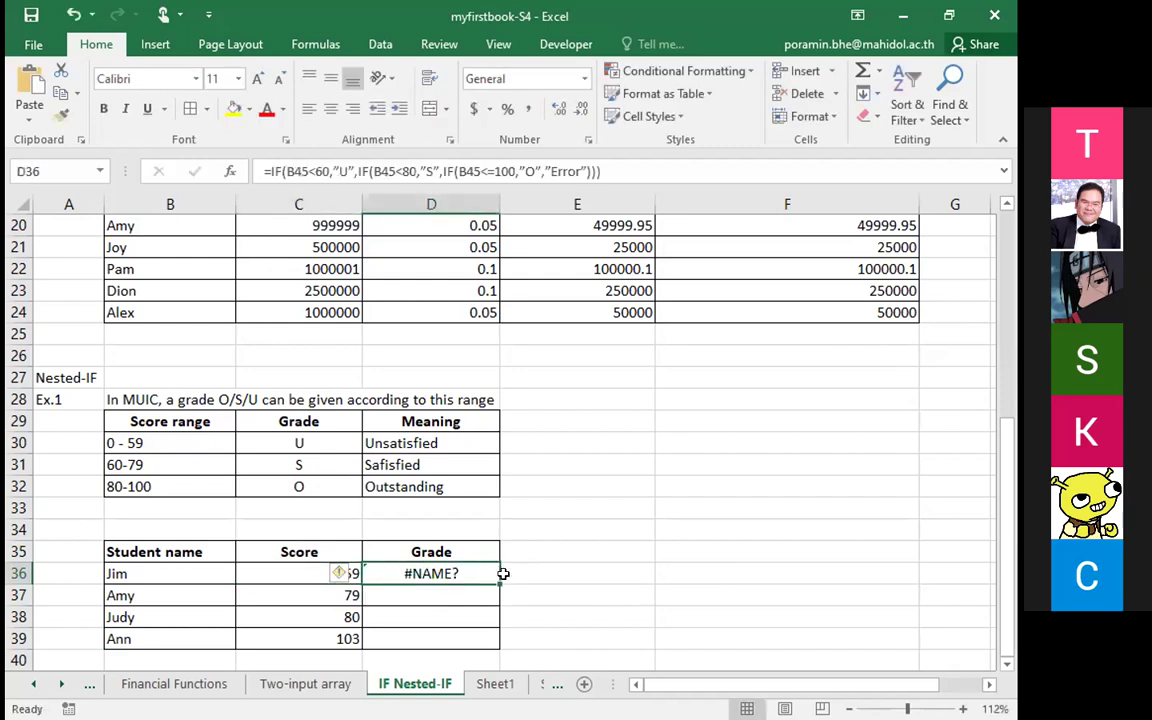
# Step: Edit the formula in D36 and replace the curly quotation marks around U with straight ones
pyautogui.press('F2')
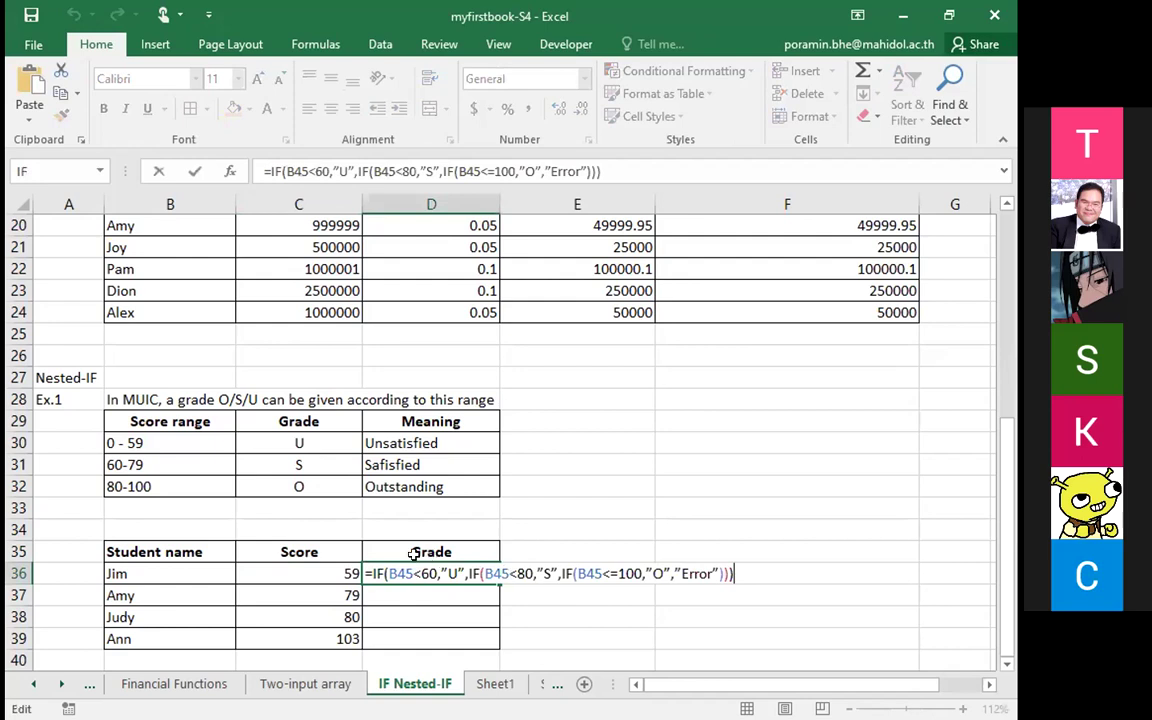
pyautogui.click(441, 573)
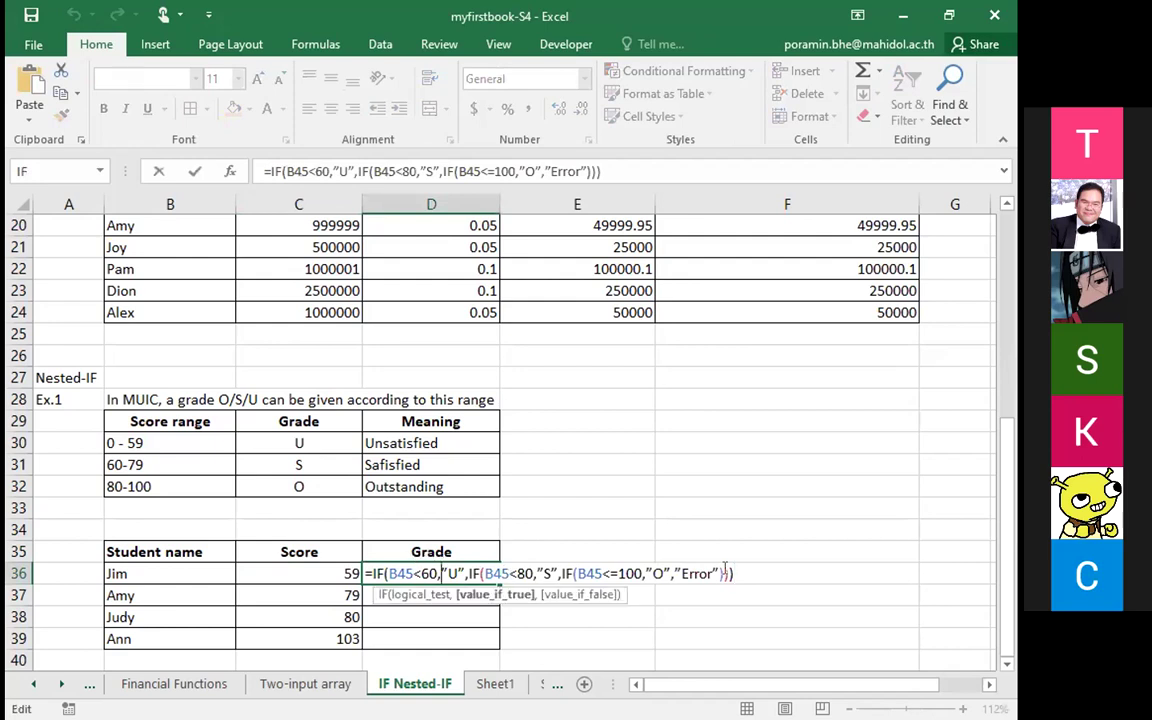
pyautogui.press('Delete')
pyautogui.write('"')
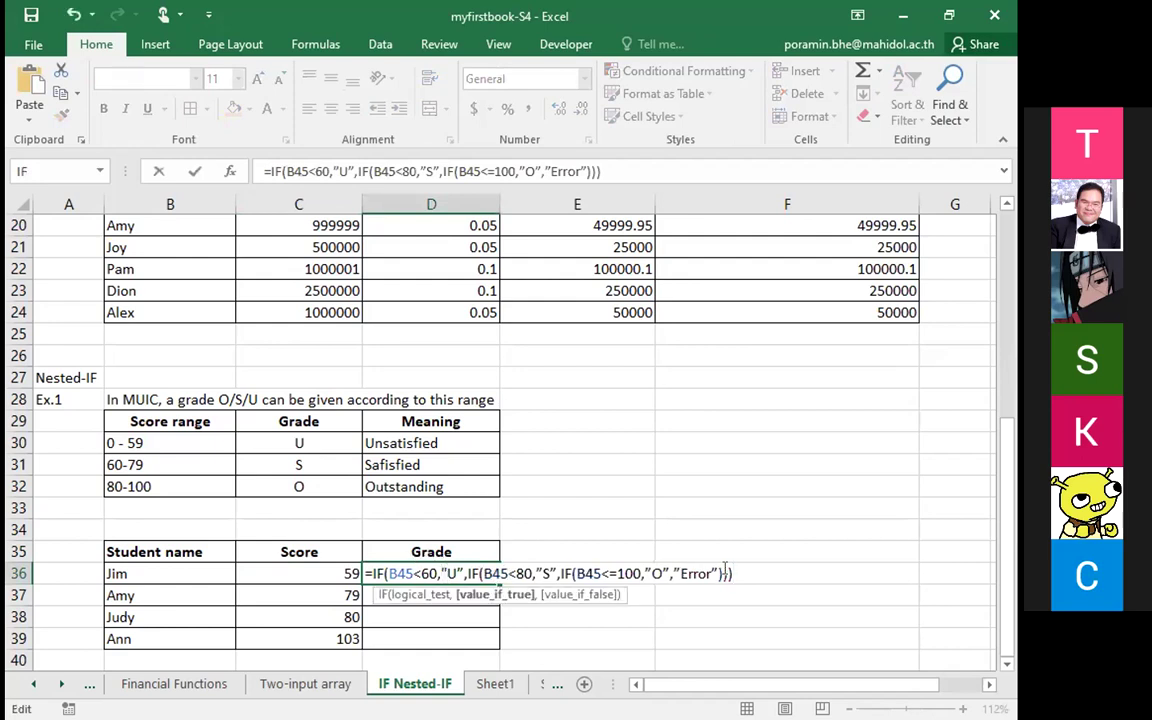
pyautogui.press('Right')
pyautogui.press('Delete')
pyautogui.write('"')
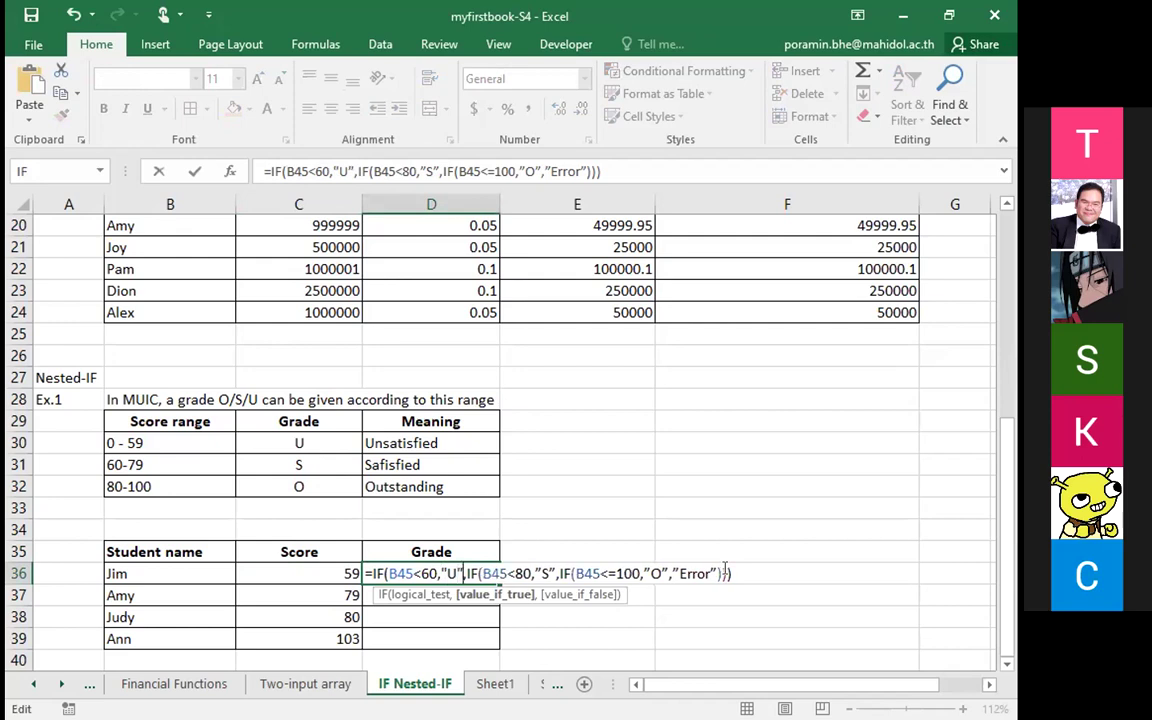
# Step: Replace the curly quotation marks around S in the second IF with straight ones
pyautogui.press('Right')
pyautogui.press('Right')
pyautogui.press('Right')
pyautogui.press('Right')
pyautogui.press('Right')
pyautogui.press('Right')
pyautogui.press('Right')
pyautogui.press('Right')
pyautogui.press('Right')
pyautogui.press('Right')
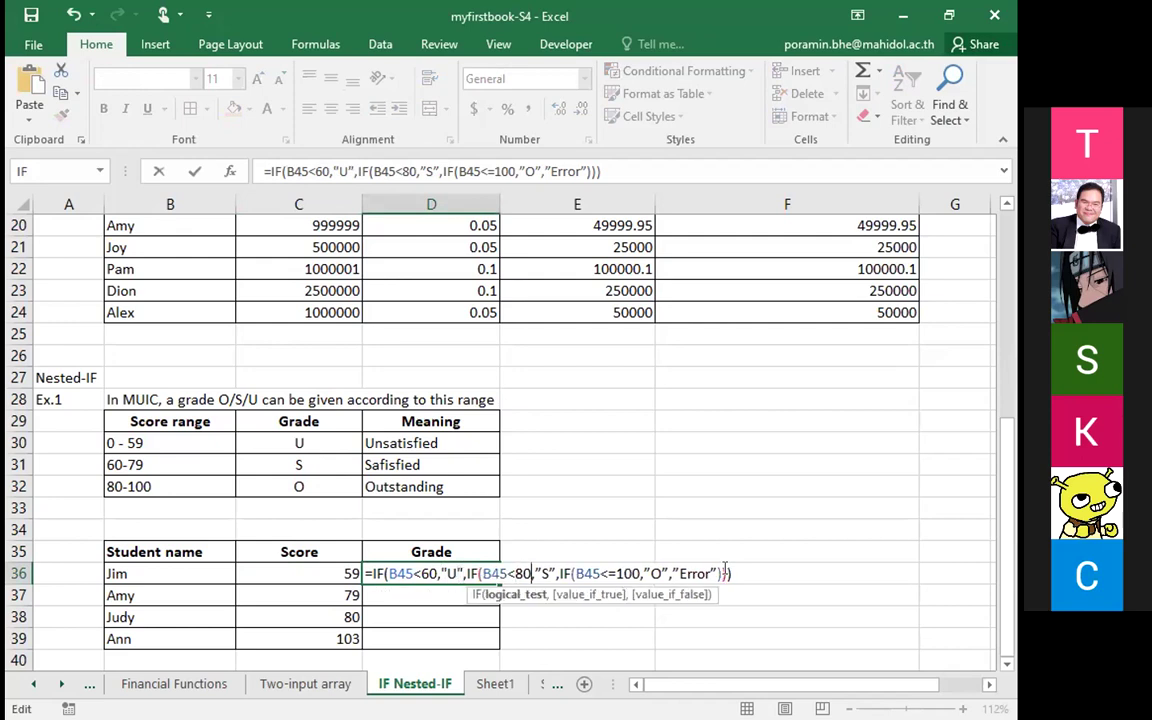
pyautogui.press('Right')
pyautogui.press('Right')
pyautogui.press('Right')
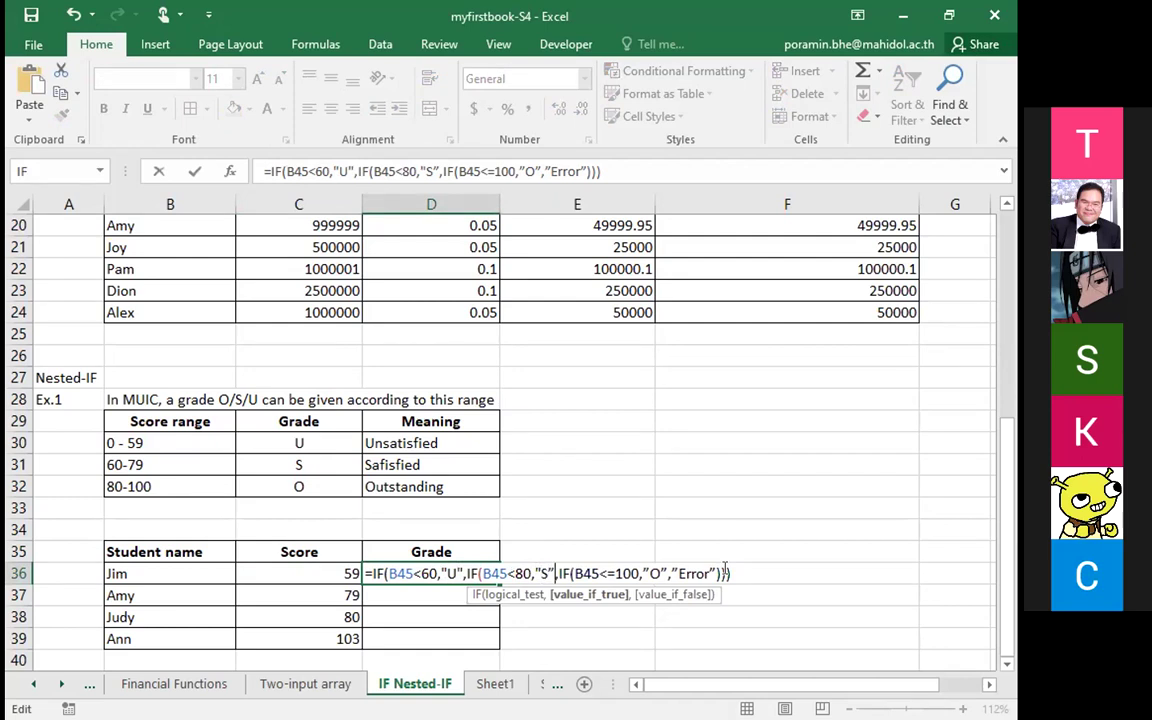
# Step: Replace the curly quotation marks around O in the innermost IF with straight ones
pyautogui.press('Right')
pyautogui.press('Right')
pyautogui.press('Right')
pyautogui.press('Right')
pyautogui.press('Right')
pyautogui.press('Right')
pyautogui.press('Right')
pyautogui.press('Right')
pyautogui.press('Right')
pyautogui.press('Right')
pyautogui.press('Right')
pyautogui.press('Right')
pyautogui.press('Right')
pyautogui.press('Right')
pyautogui.press('Right')
pyautogui.press('Right')
pyautogui.press('Right')
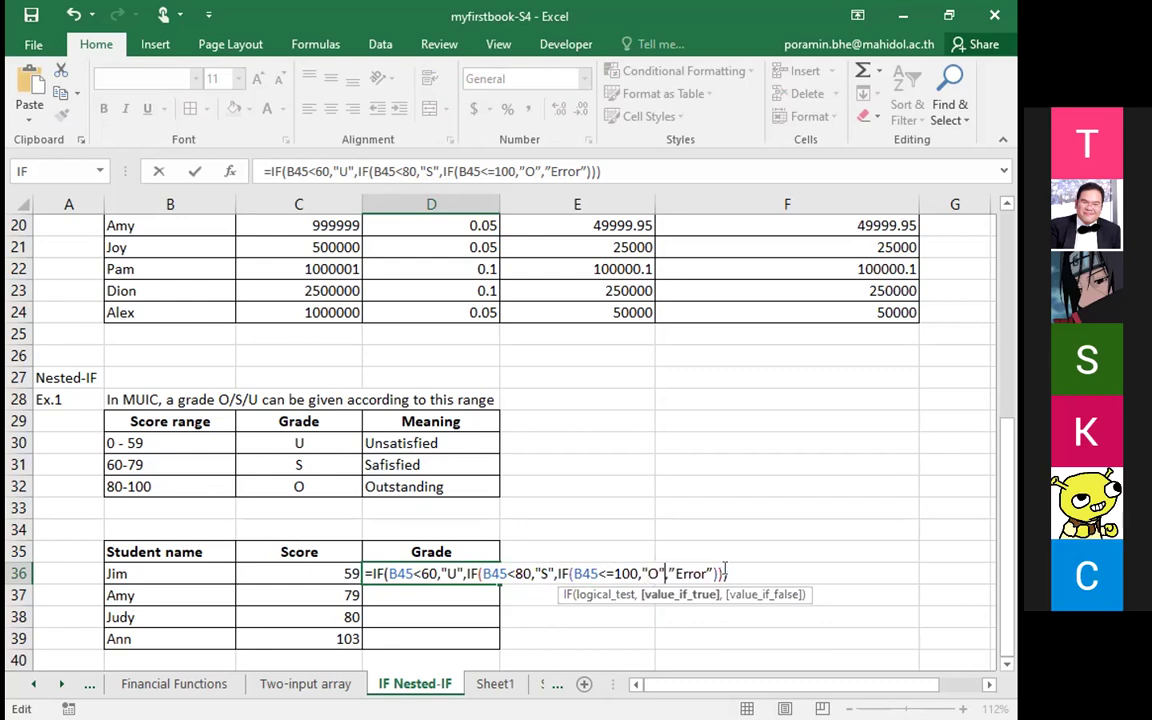
# Step: Replace the curly quotation marks around Error with straight ones and commit the formula in D36
pyautogui.press('Escape')
pyautogui.press('F2')
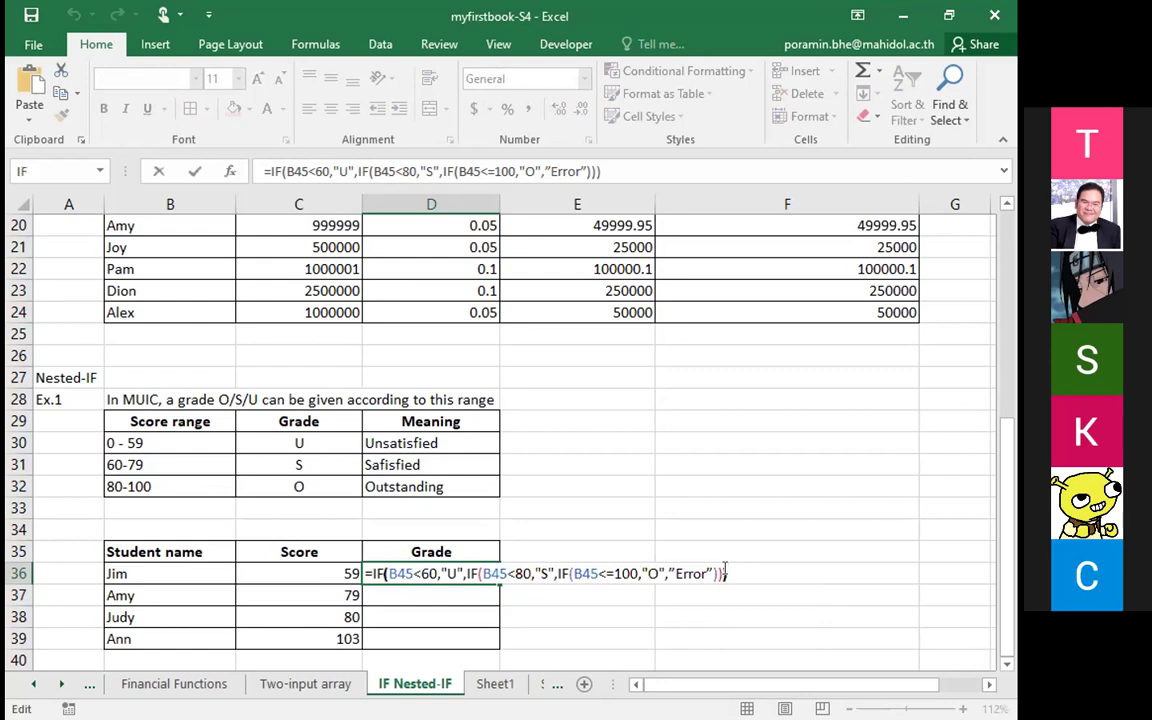
pyautogui.press('Left')
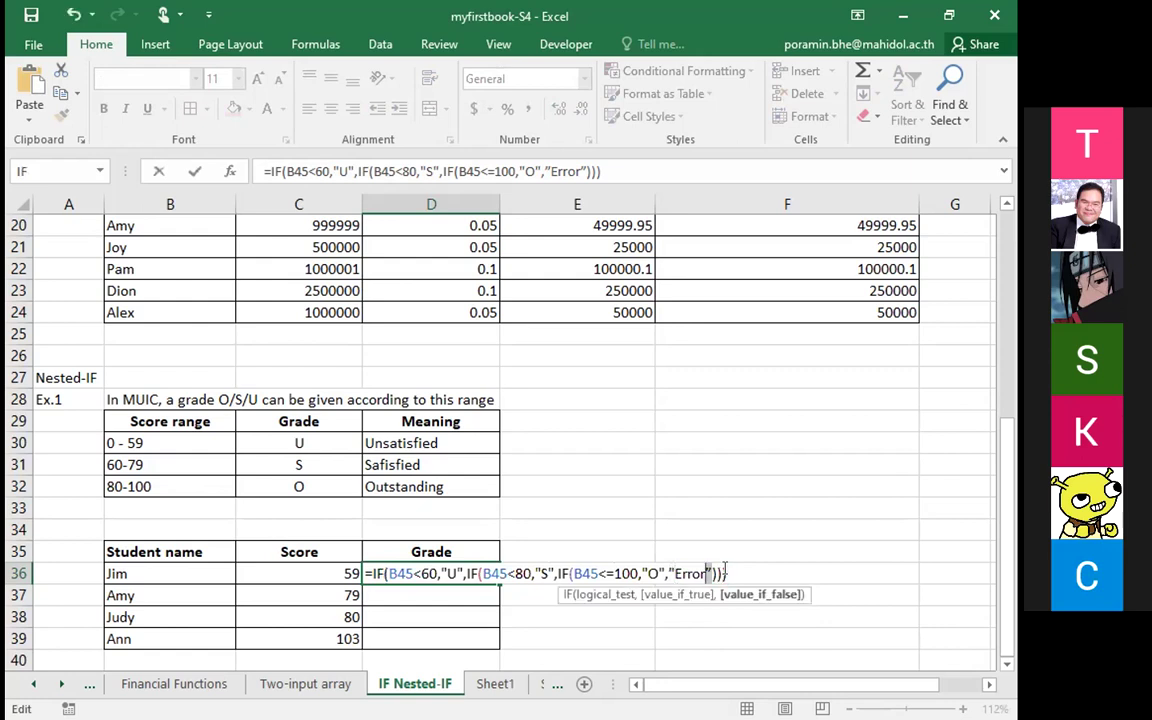
pyautogui.press('Escape')
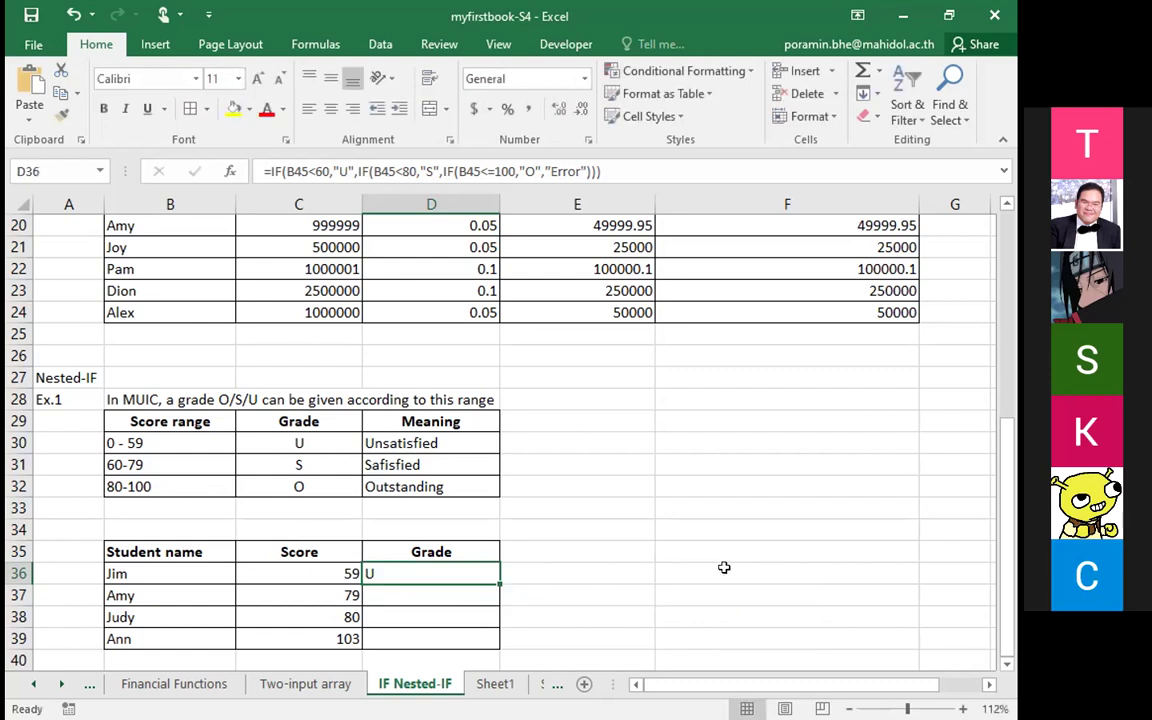
pyautogui.press('F2')
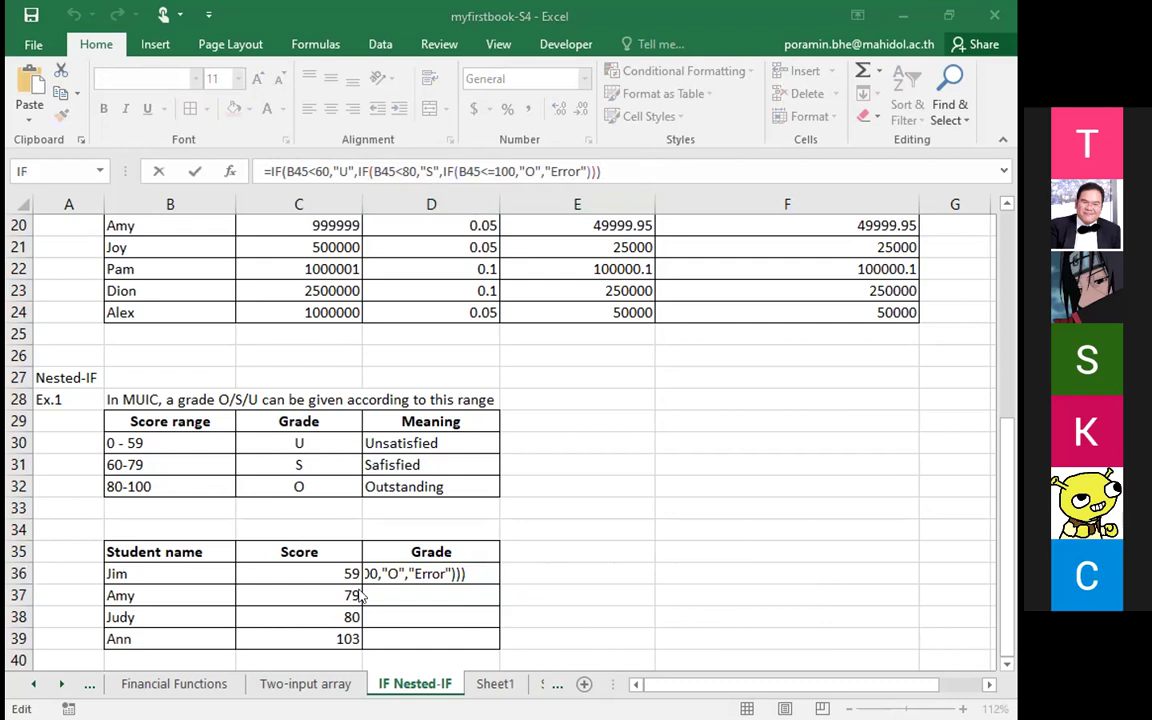
pyautogui.hotkey('shift', 'Home')
pyautogui.press('Return')
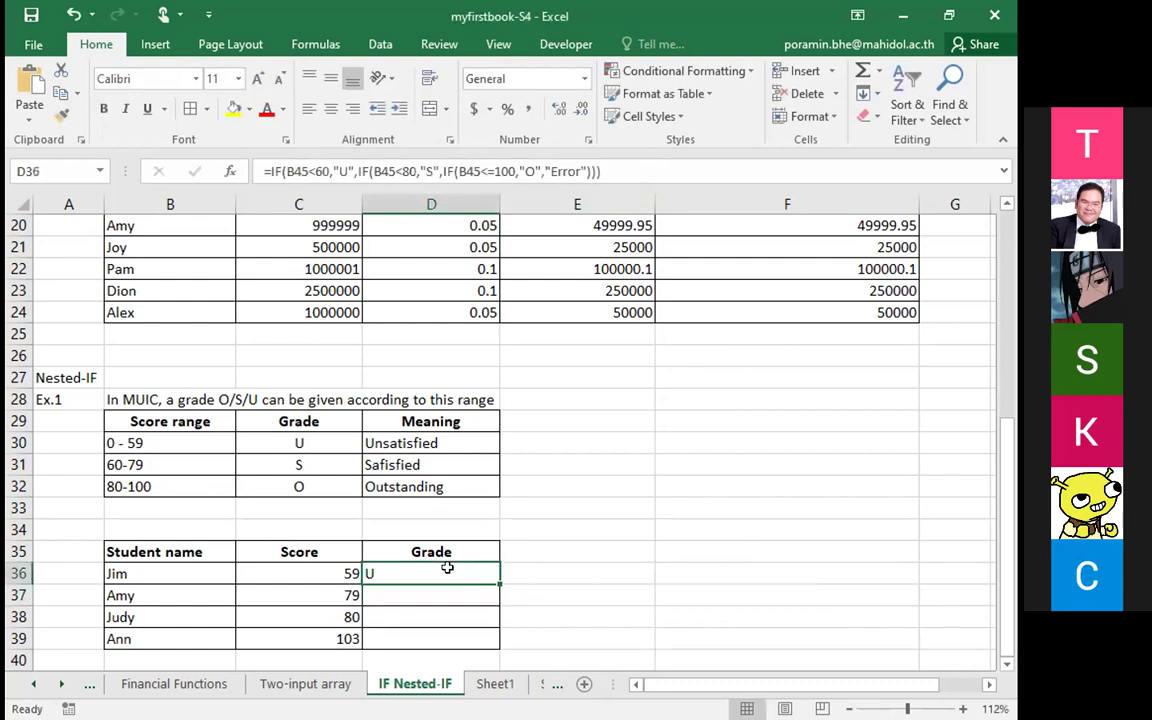
# Step: Copy the nested IF formula from D36 into the remaining Grade cells, D37:D39
pyautogui.hotkey('ctrl', 'c')
pyautogui.press('Down')
pyautogui.hotkey('shift', 'Down')
pyautogui.hotkey('shift', 'Down')
pyautogui.hotkey('ctrl', 'v')
pyautogui.press('Escape')
# Step: Change the cell reference in the first condition of D36's formula to c36, making it c36<60
pyautogui.doubleClick(447, 568)
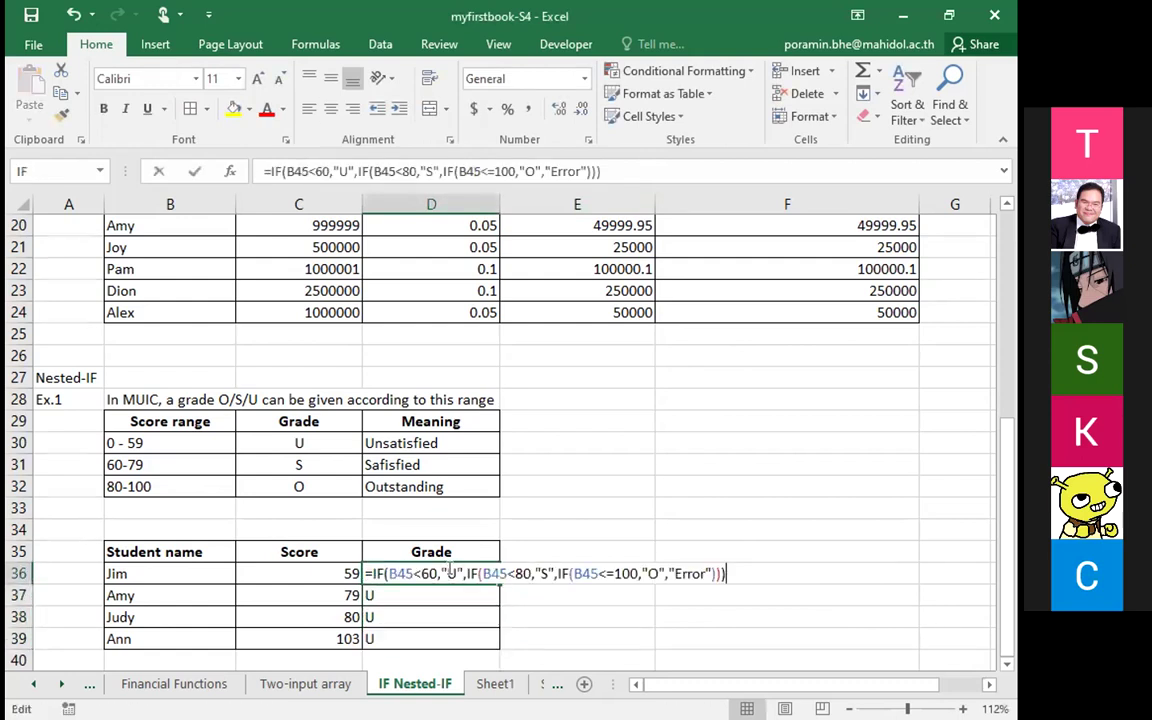
pyautogui.click(641, 573)
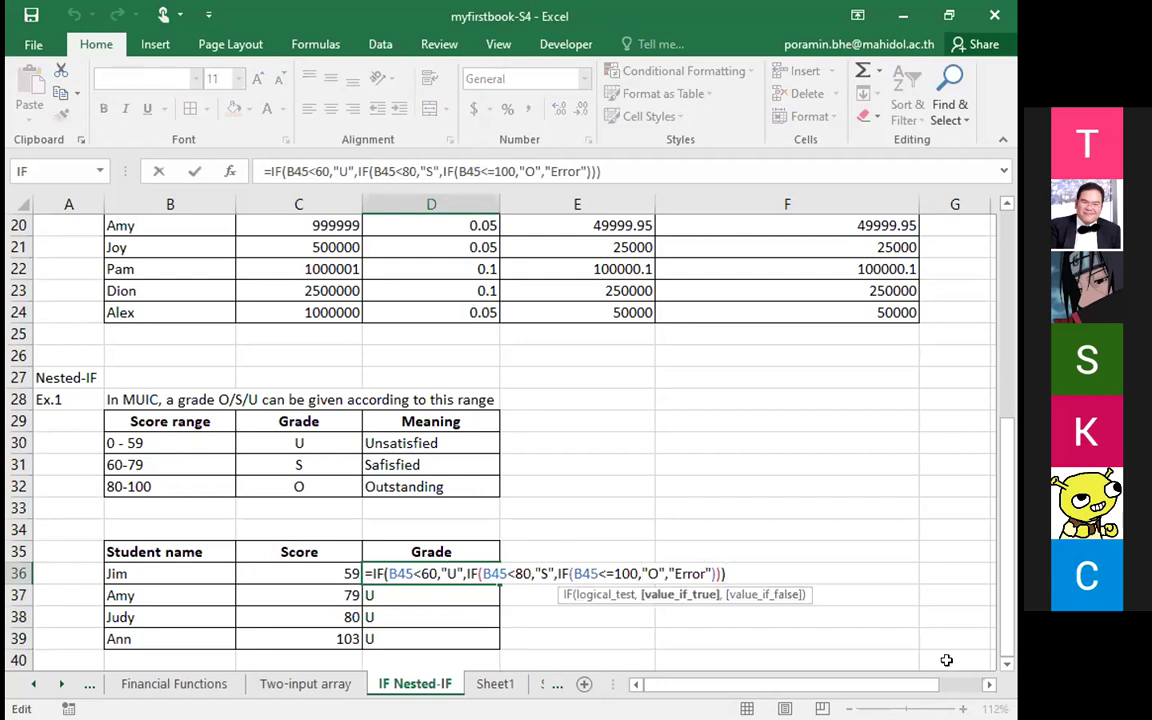
pyautogui.press('Left')
pyautogui.press('Left')
pyautogui.press('Left')
pyautogui.press('Left')
pyautogui.press('Left')
pyautogui.press('Left')
pyautogui.press('Left')
pyautogui.press('Left')
pyautogui.press('Left')
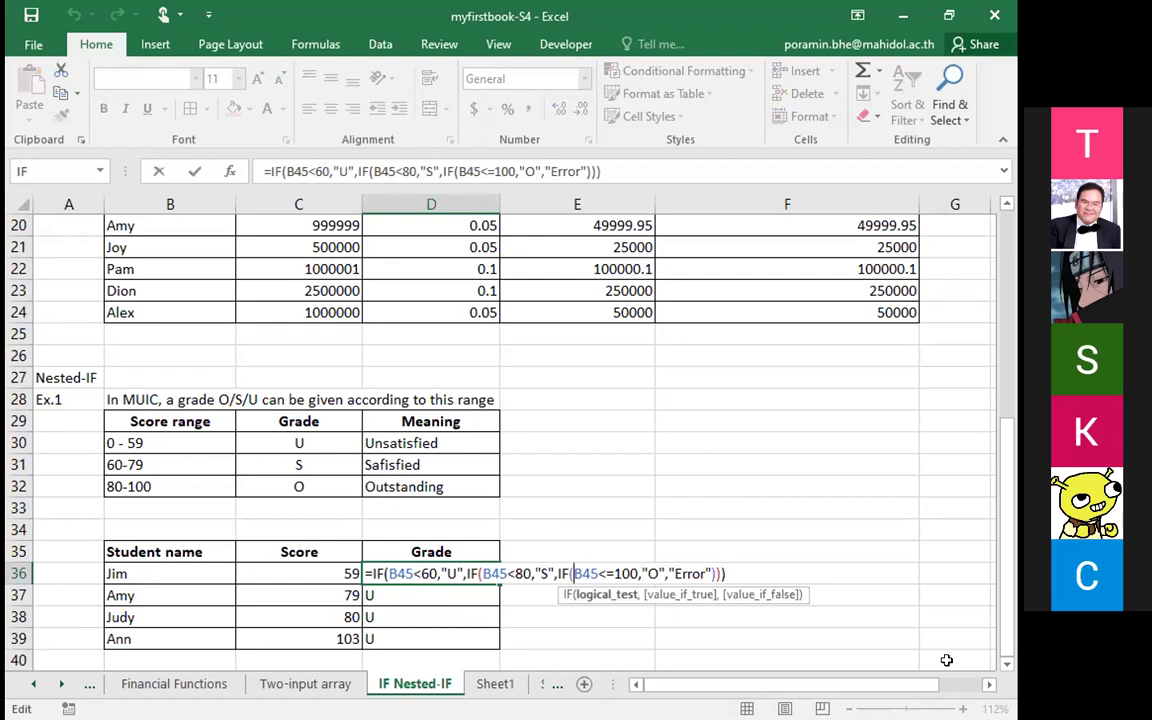
pyautogui.press('Left')
pyautogui.press('Left')
pyautogui.press('Left')
pyautogui.press('Left')
pyautogui.press('Left')
pyautogui.press('Left')
pyautogui.press('Left')
pyautogui.press('Left')
pyautogui.press('Left')
pyautogui.press('Left')
pyautogui.press('Left')
pyautogui.press('Left')
pyautogui.press('Left')
pyautogui.press('Left')
pyautogui.press('Left')
pyautogui.press('Left')
pyautogui.press('Left')
pyautogui.press('Left')
pyautogui.press('Left')
pyautogui.press('Left')
pyautogui.hotkey('shift', 'Right')
pyautogui.hotkey('shift', 'Right')
pyautogui.hotkey('shift', 'Right')
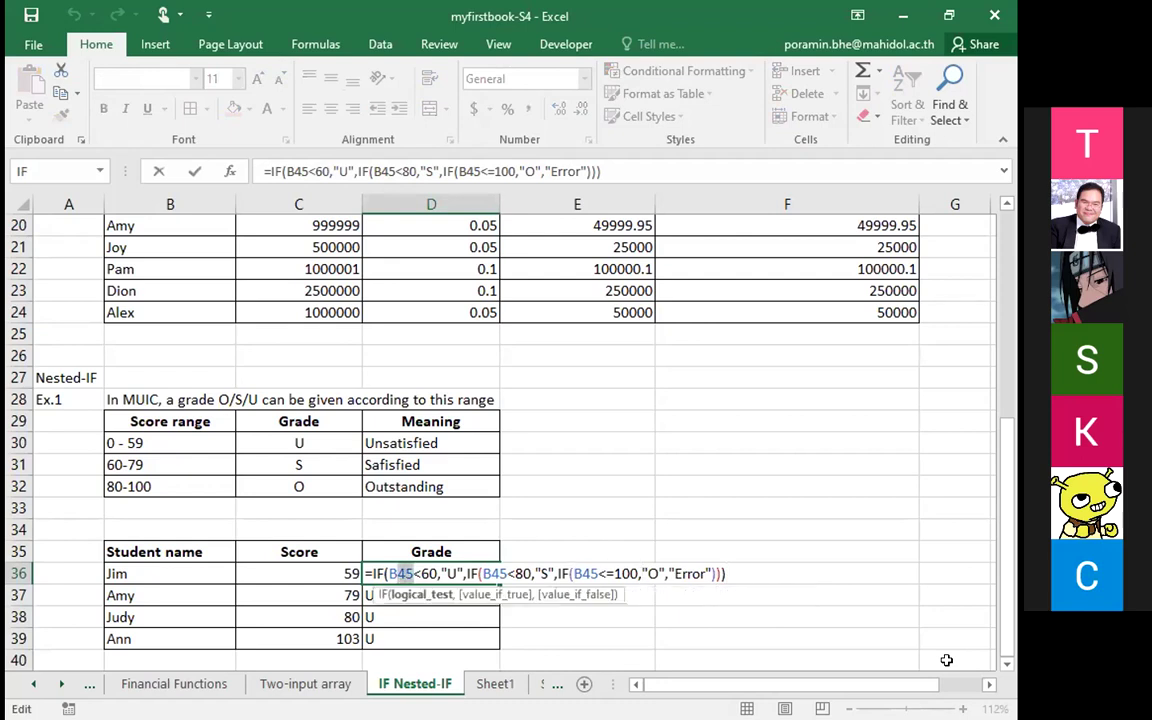
pyautogui.hotkey('shift', 'Left')
pyautogui.hotkey('shift', 'Right')
pyautogui.write('Bc')
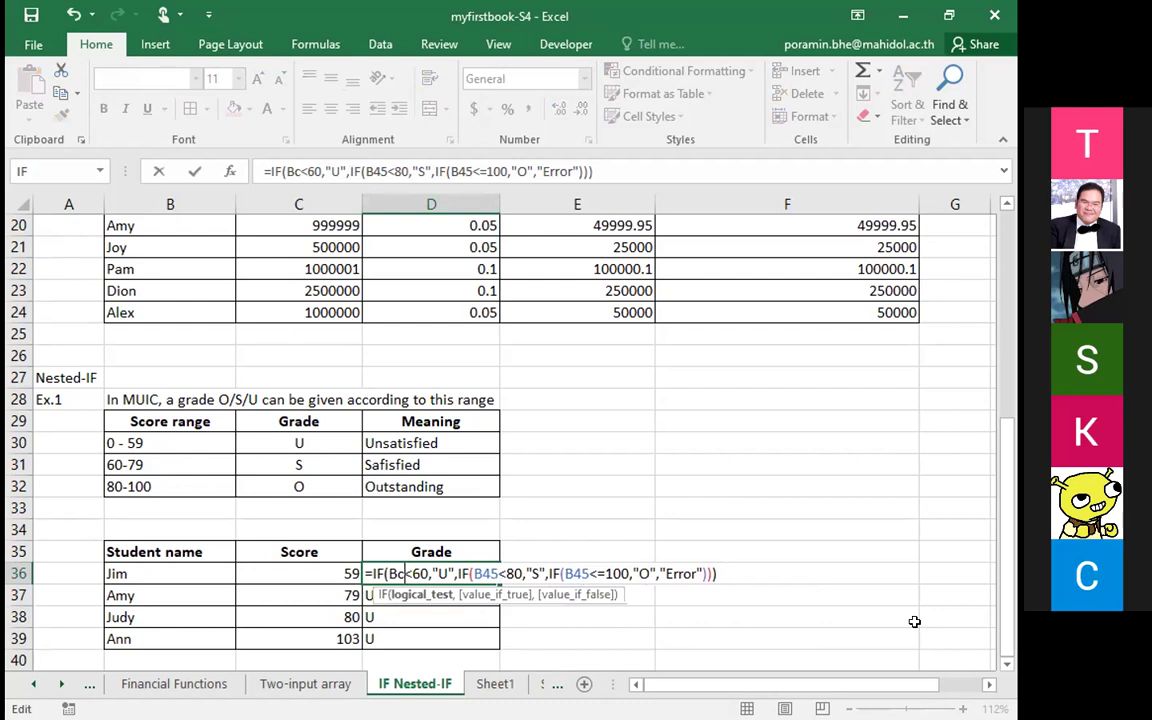
pyautogui.press('BackSpace')
pyautogui.press('BackSpace')
pyautogui.write('c36')
pyautogui.press('Left')
pyautogui.press('Left')
pyautogui.press('Left')
# Step: Change the cell reference in the second condition of D36's formula to c36, making it c36<80
pyautogui.press('Right')
pyautogui.press('Right')
pyautogui.press('Right')
pyautogui.press('Right')
pyautogui.press('Right')
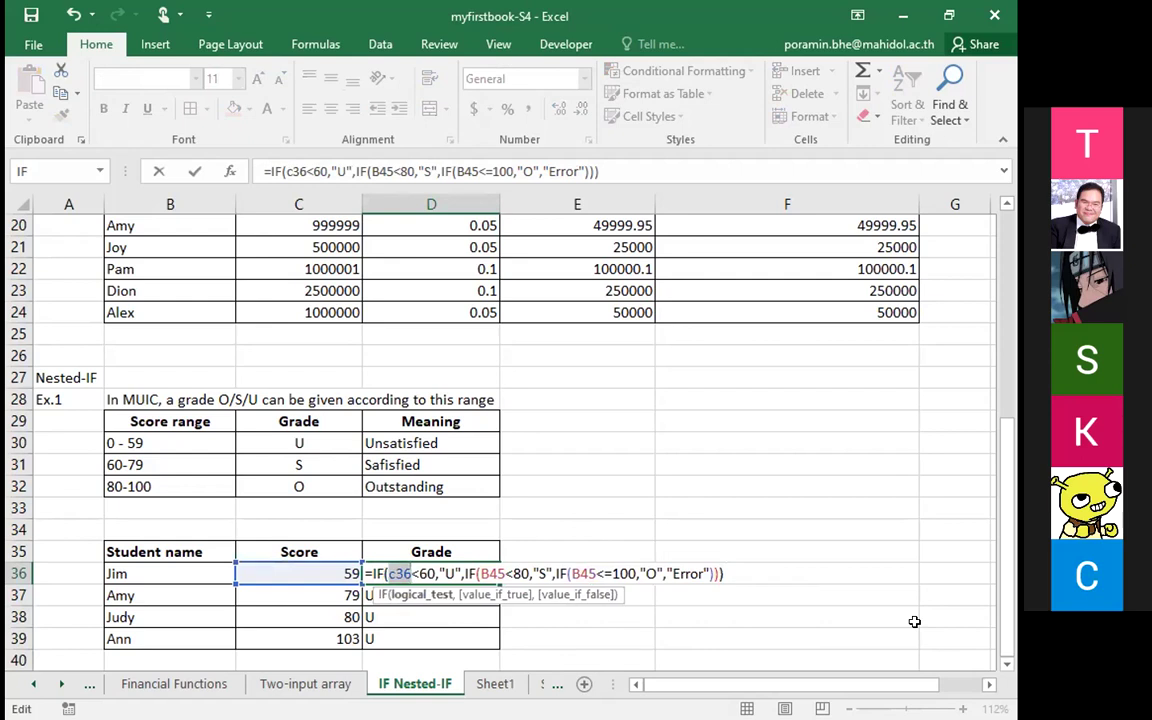
pyautogui.press('Right')
pyautogui.press('Right')
pyautogui.press('Right')
pyautogui.press('Right')
pyautogui.press('Right')
pyautogui.press('Right')
pyautogui.press('Right')
pyautogui.press('Right')
pyautogui.press('Right')
pyautogui.hotkey('shift', 'Right')
pyautogui.hotkey('shift', 'Right')
pyautogui.hotkey('shift', 'Right')
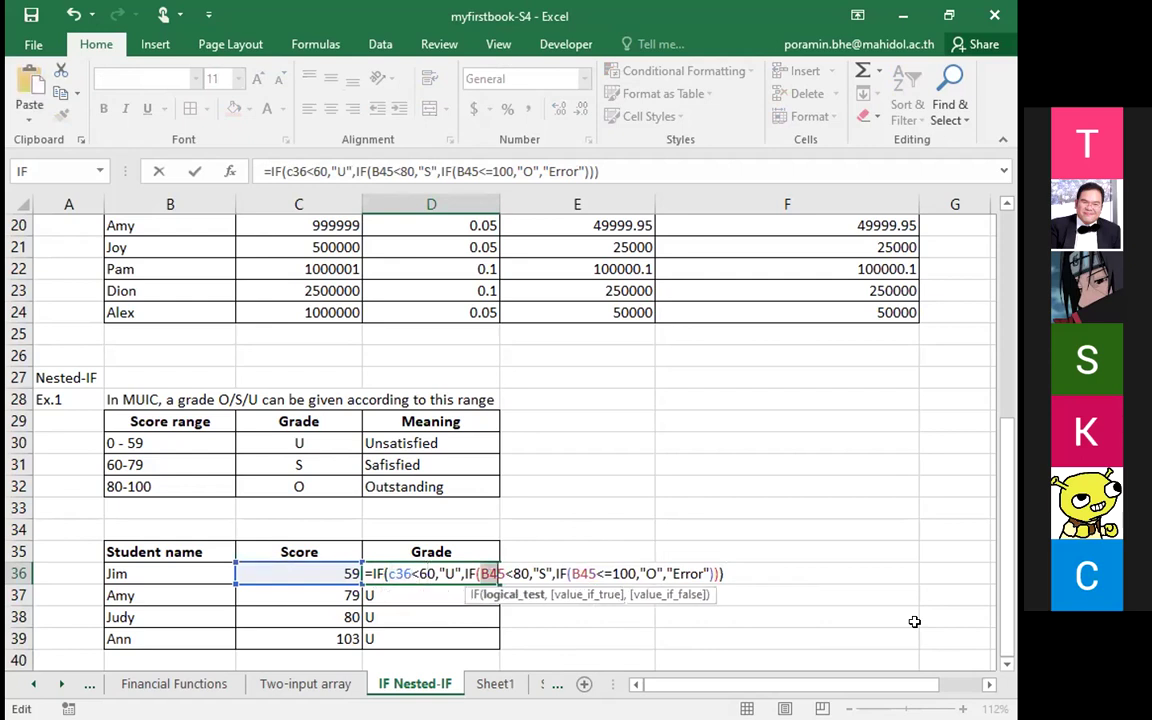
pyautogui.write('c36')
# Step: Change the third condition in D36's formula to c36<=100, commit it, and fill the corrected formula down to D39
pyautogui.press('Right')
pyautogui.press('Right')
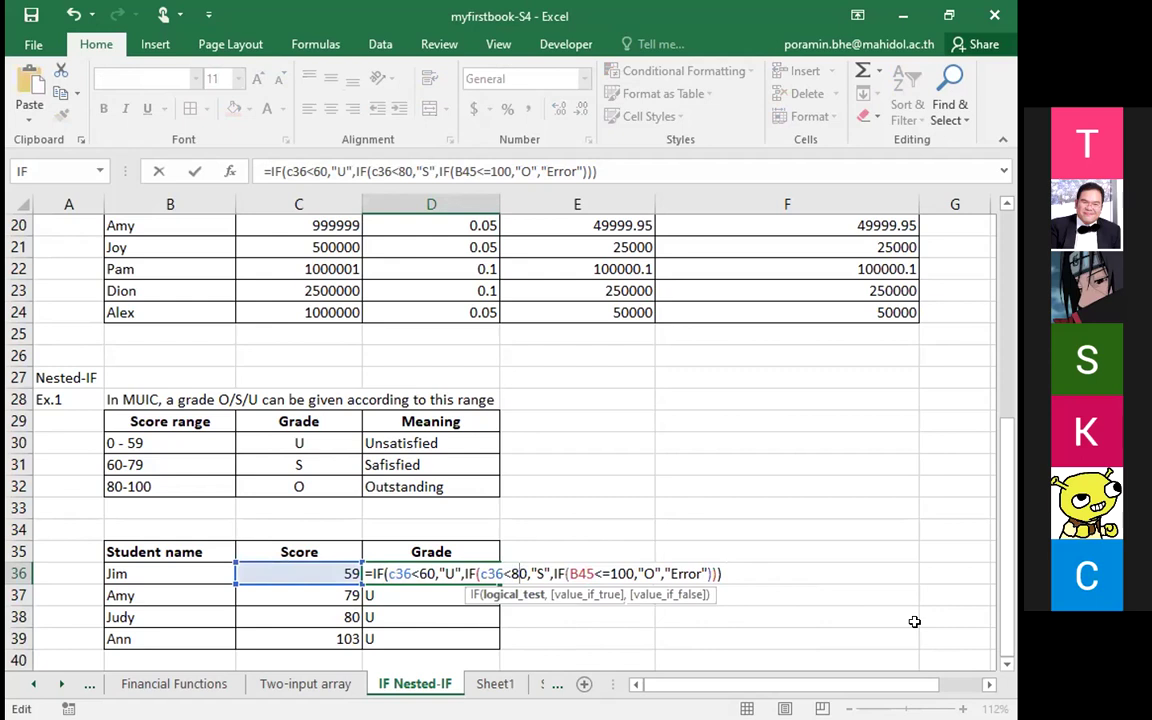
pyautogui.press('Right')
pyautogui.press('Right')
pyautogui.press('Right')
pyautogui.press('Right')
pyautogui.press('Right')
pyautogui.press('Right')
pyautogui.press('Right')
pyautogui.press('Right')
pyautogui.press('Right')
pyautogui.hotkey('shift', 'Right')
pyautogui.hotkey('shift', 'Right')
pyautogui.hotkey('shift', 'Right')
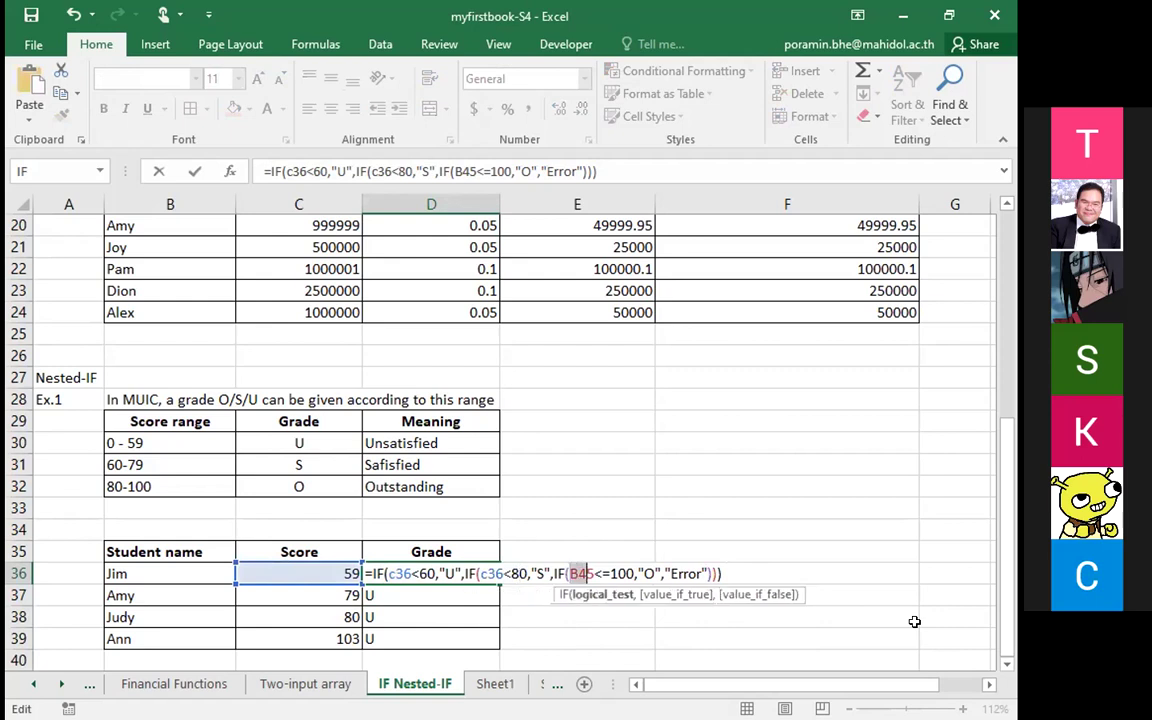
pyautogui.write('c36')
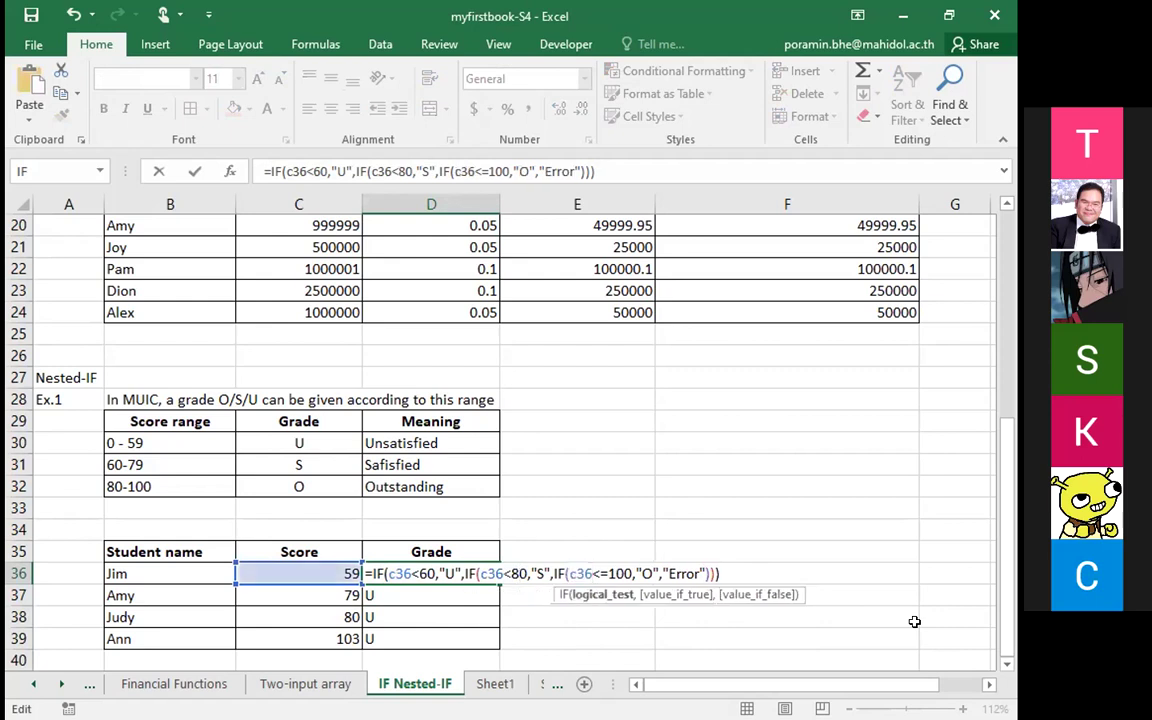
pyautogui.hotkey('ctrl', 'Return')
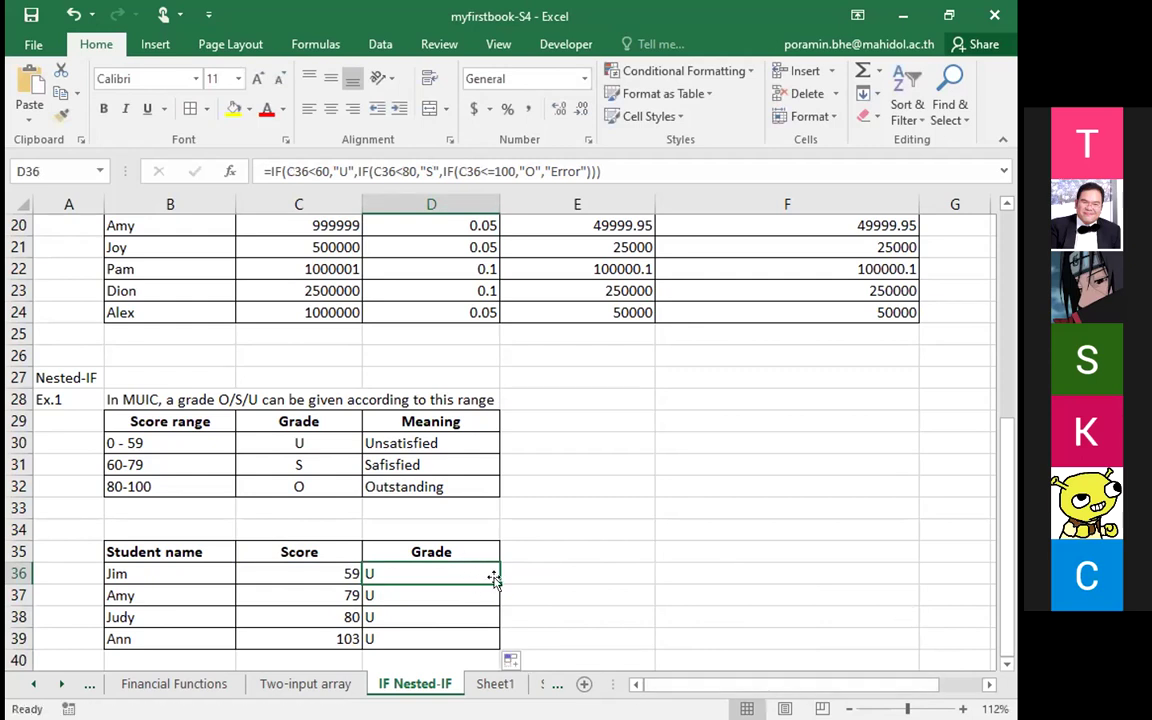
pyautogui.moveTo(498, 582); pyautogui.dragTo(494, 642)
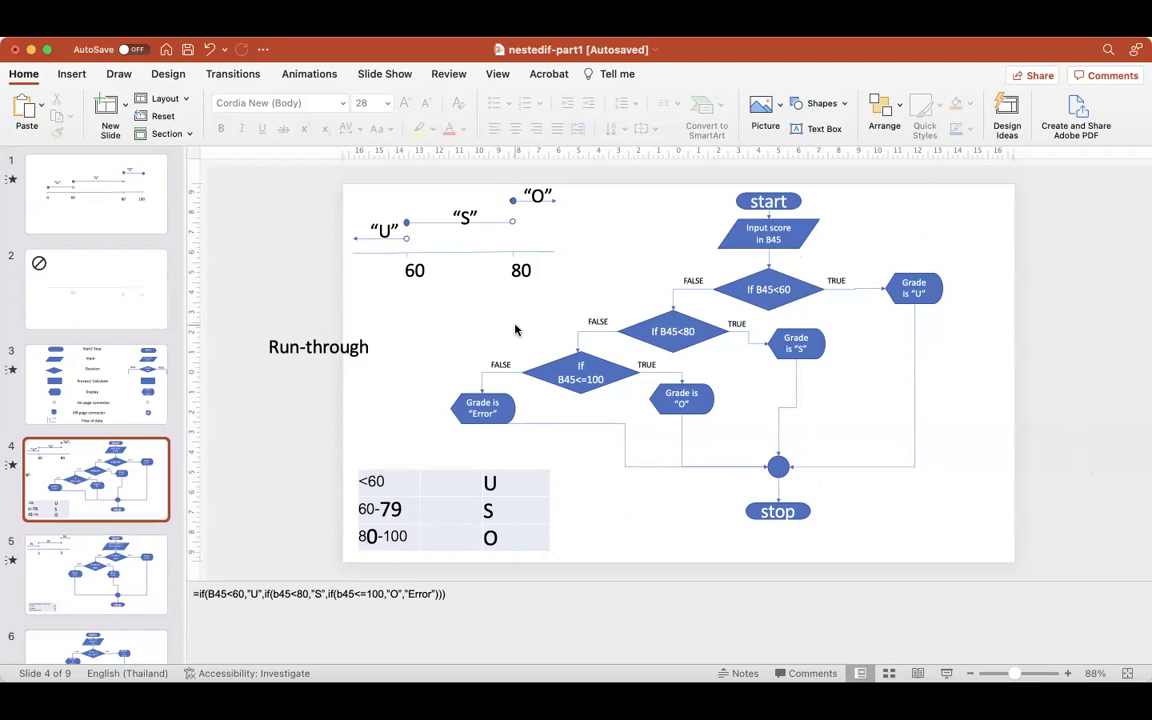
# Step: Delete the "Run-through" text box and add a new text box below the number line with the first student's name and /59
pyautogui.click(340, 352)
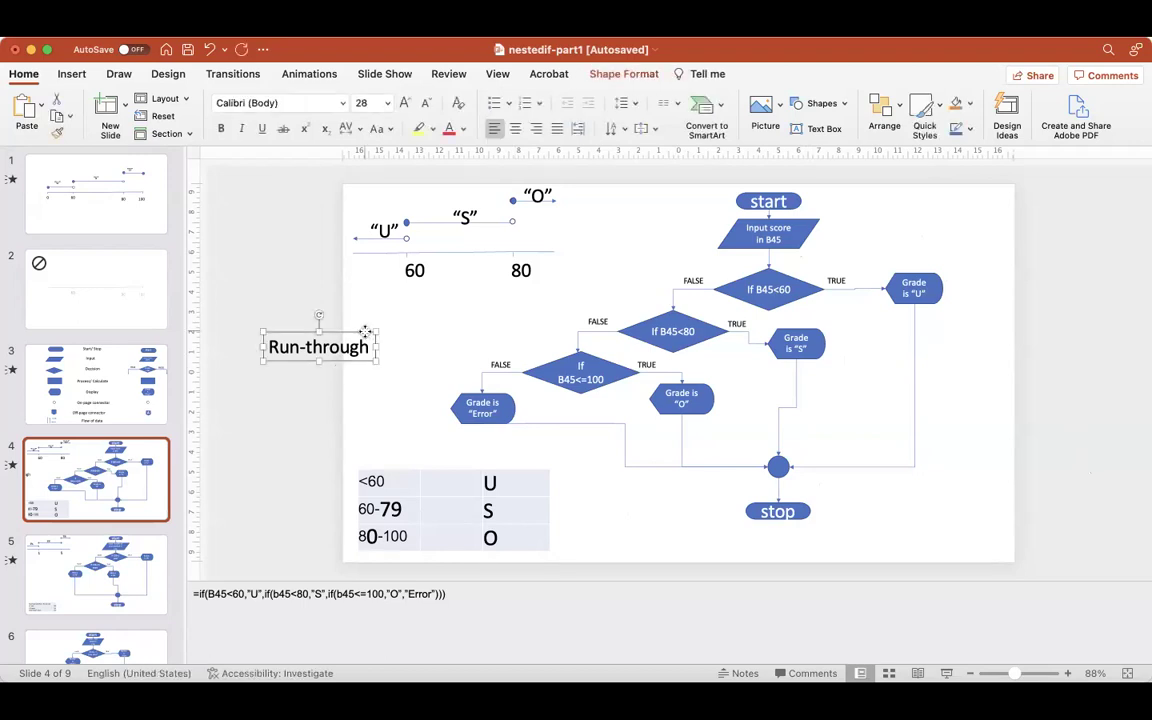
pyautogui.press('BackSpace')
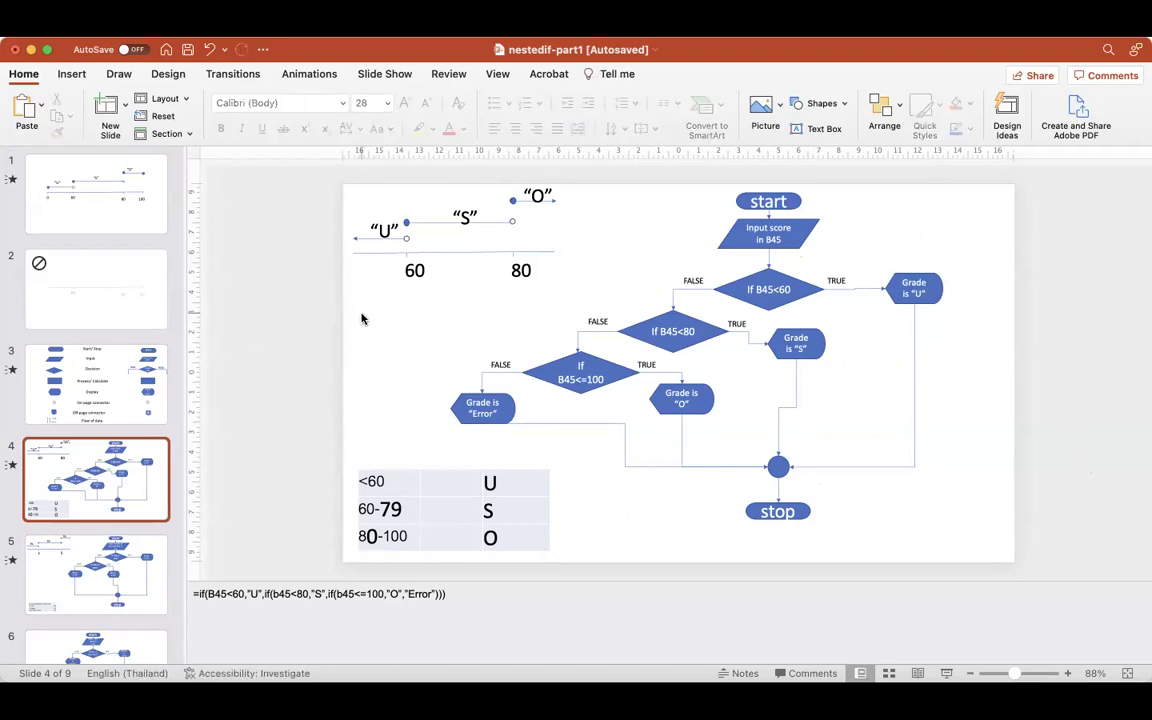
pyautogui.click(362, 302)
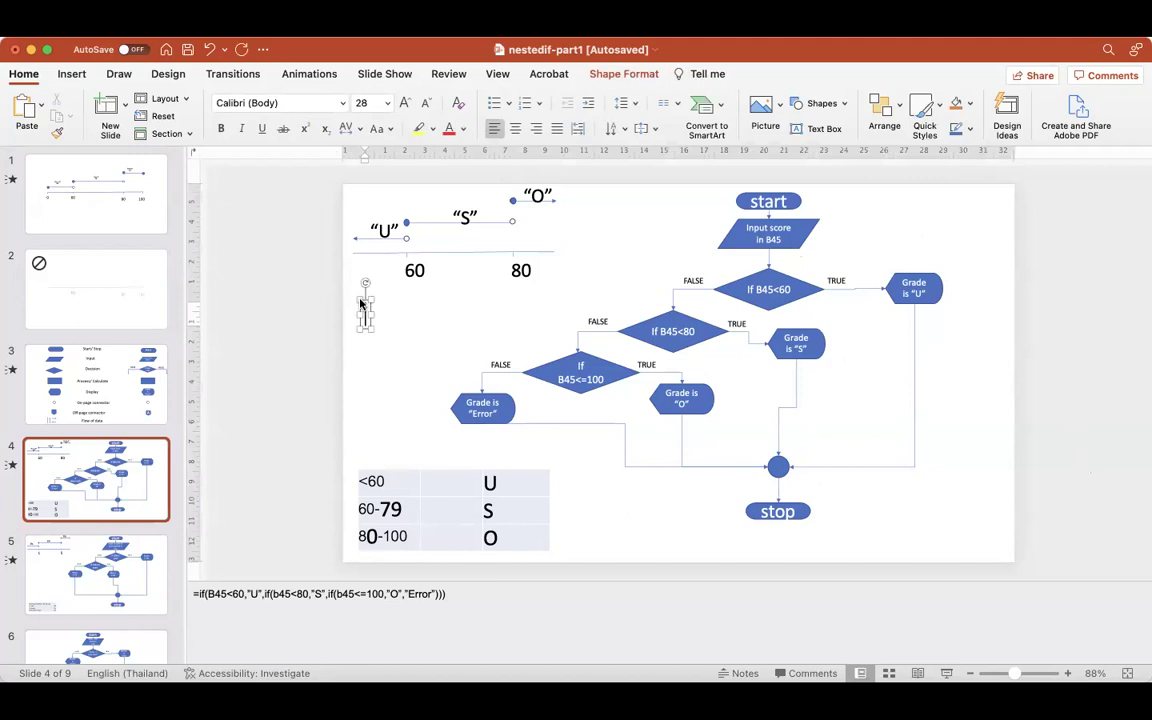
pyautogui.write('Jim ')
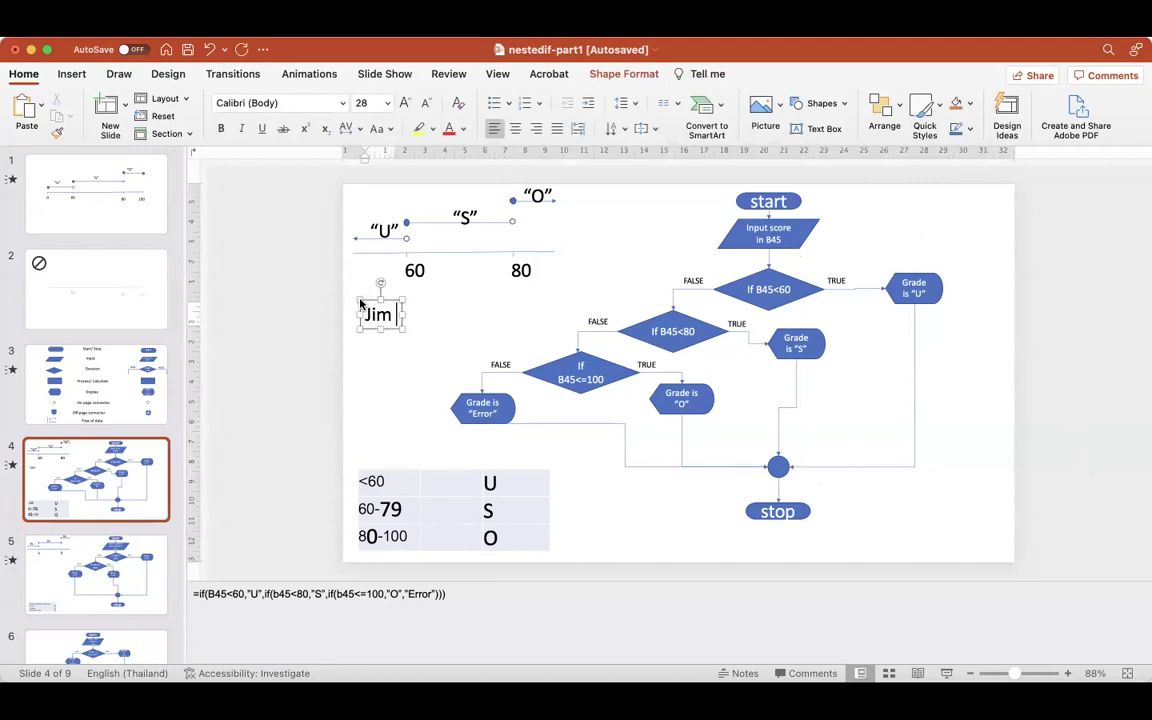
pyautogui.write('/59')
pyautogui.press('Return')
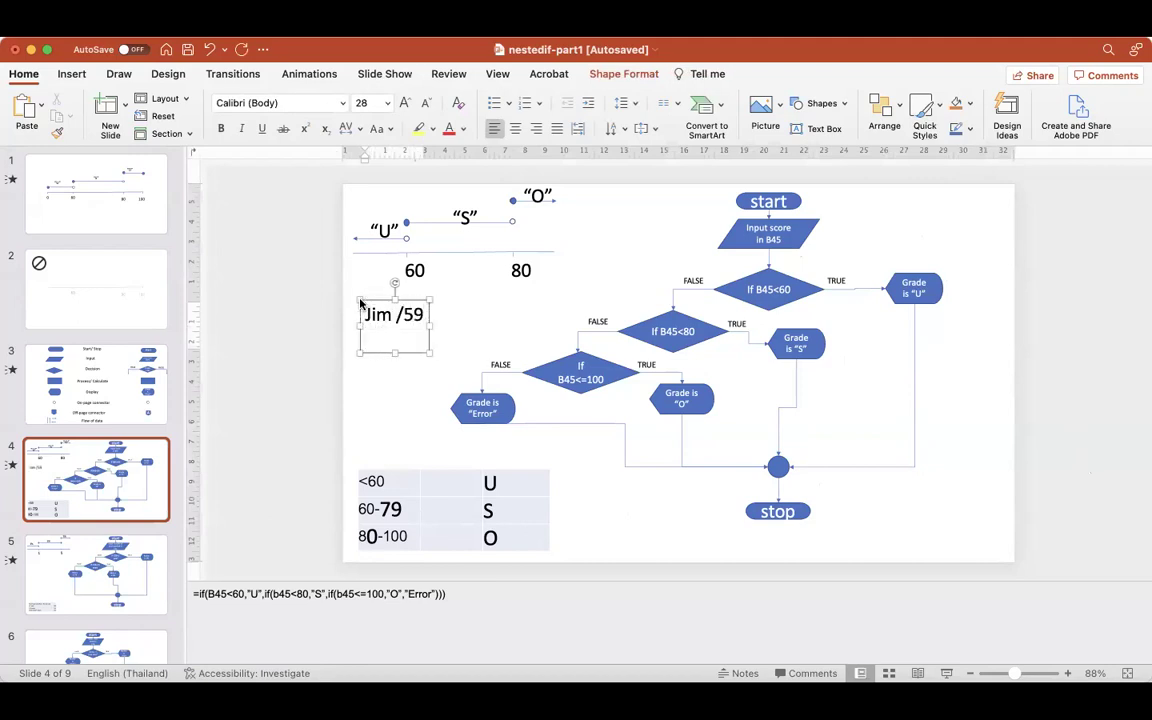
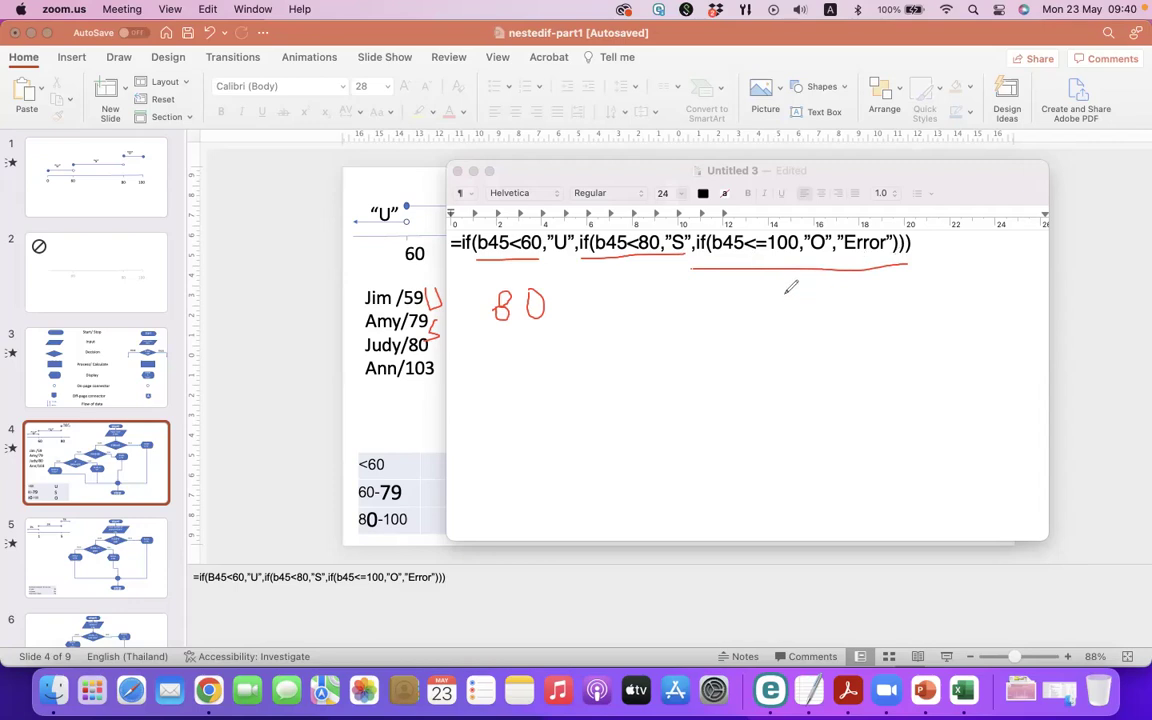
# Step: Circle "O" in the nested IF formula with the annotation pen and write O beside the score of 80
pyautogui.moveTo(828, 232)
pyautogui.mouseDown()
pyautogui.moveTo(802, 252)
pyautogui.moveTo(845, 224)
pyautogui.mouseUp()
pyautogui.moveTo(448, 340); pyautogui.dragTo(446, 343)
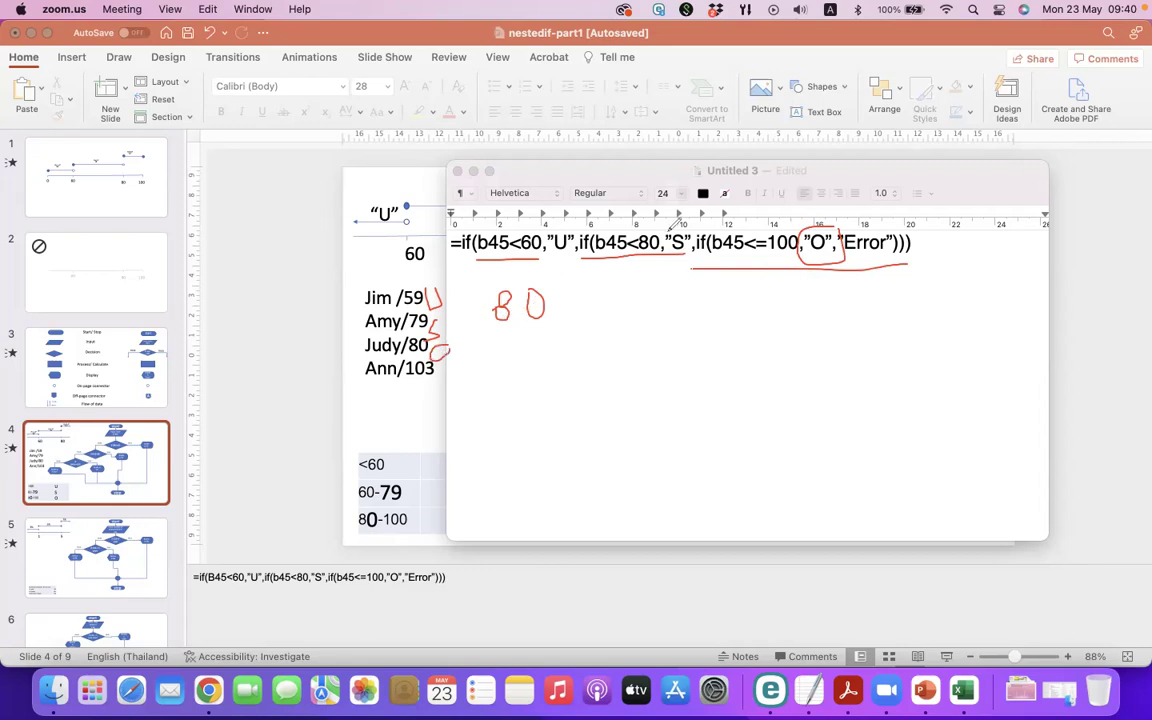
# Step: Erase the pen marks on the formula and the handwritten 80 below it, keeping the grades beside the student list
pyautogui.click(505, 258)
pyautogui.click(820, 244)
pyautogui.click(800, 265)
pyautogui.click(625, 255)
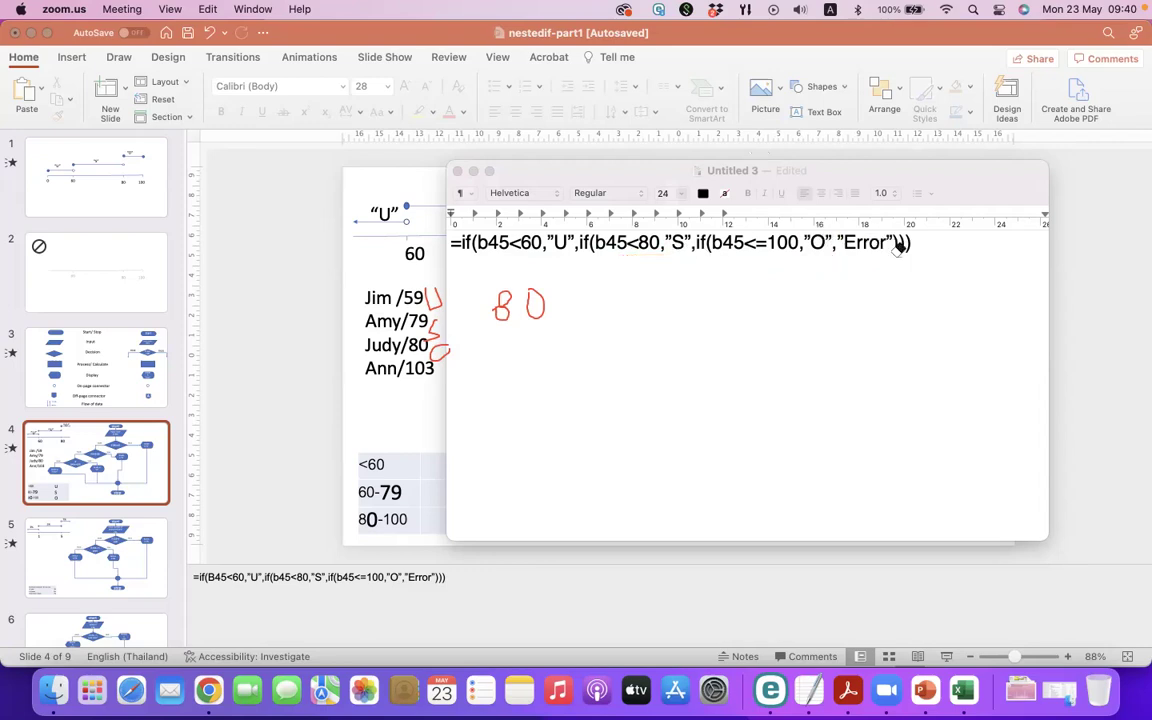
pyautogui.click(528, 300)
pyautogui.click(505, 304)
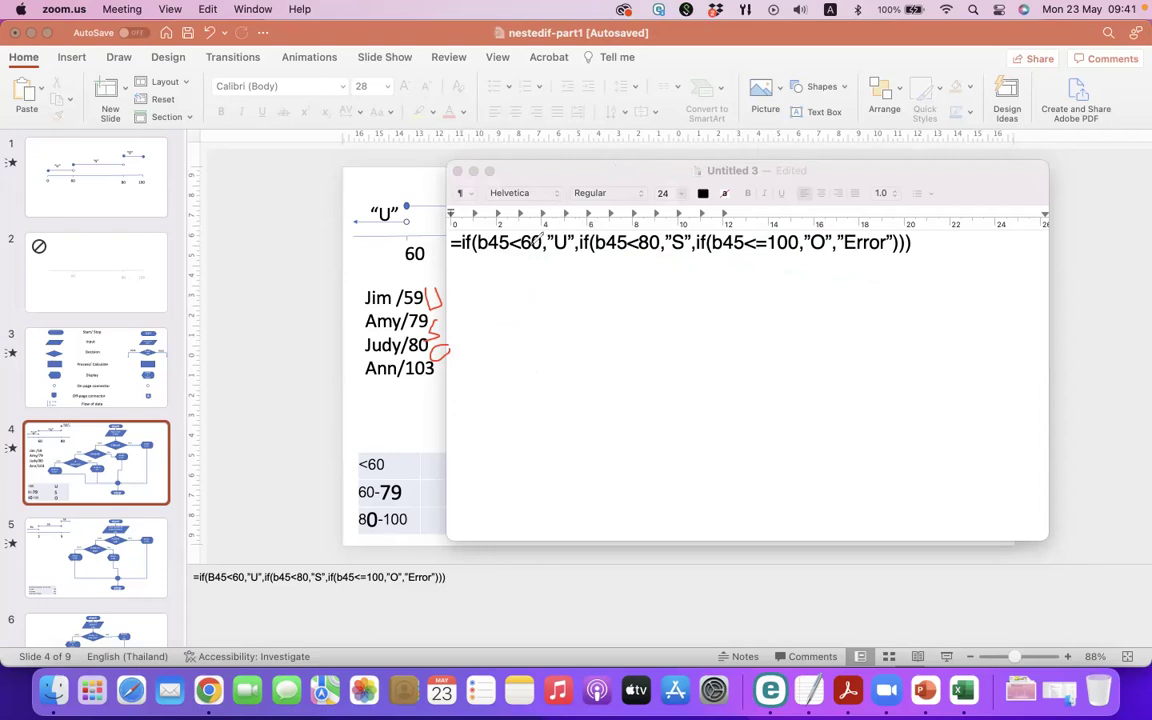
# Step: Handwrite 103 below the formula, underline the parts of the nested IF evaluated for it, and box "Error"
pyautogui.moveTo(494, 323); pyautogui.dragTo(494, 360)
pyautogui.moveTo(535, 321)
pyautogui.mouseDown()
pyautogui.moveTo(540, 340)
pyautogui.moveTo(522, 318)
pyautogui.moveTo(548, 325)
pyautogui.moveTo(564, 368)
pyautogui.mouseUp()
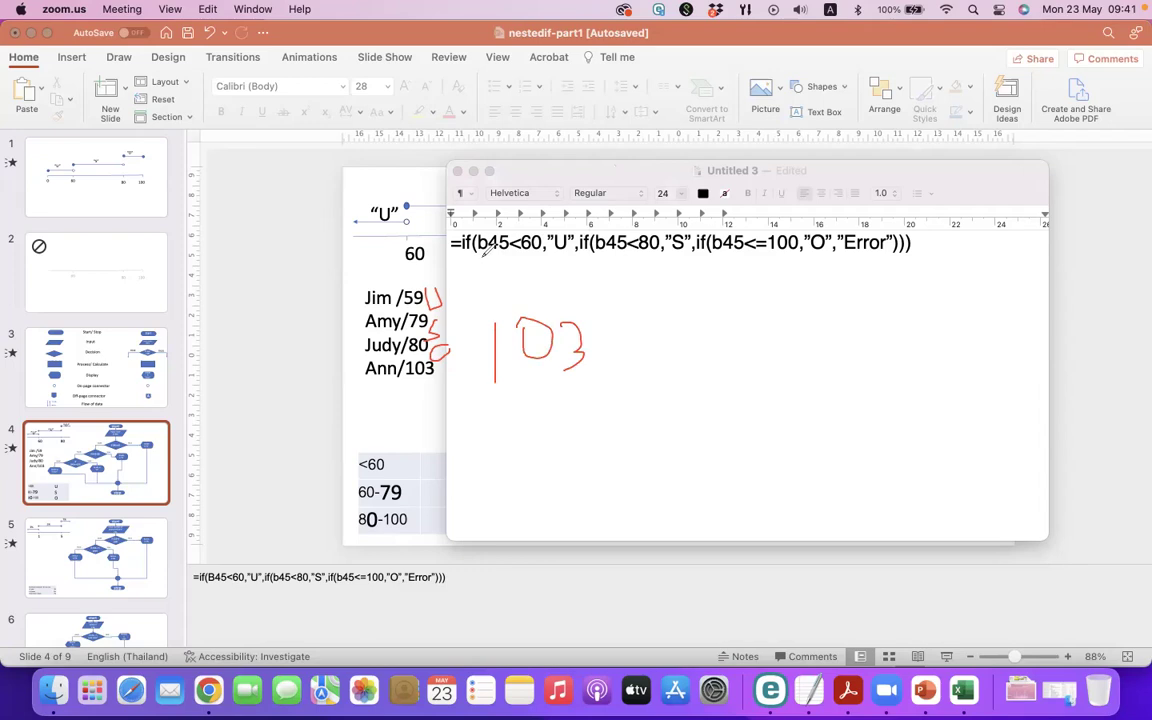
pyautogui.moveTo(481, 258); pyautogui.dragTo(900, 257)
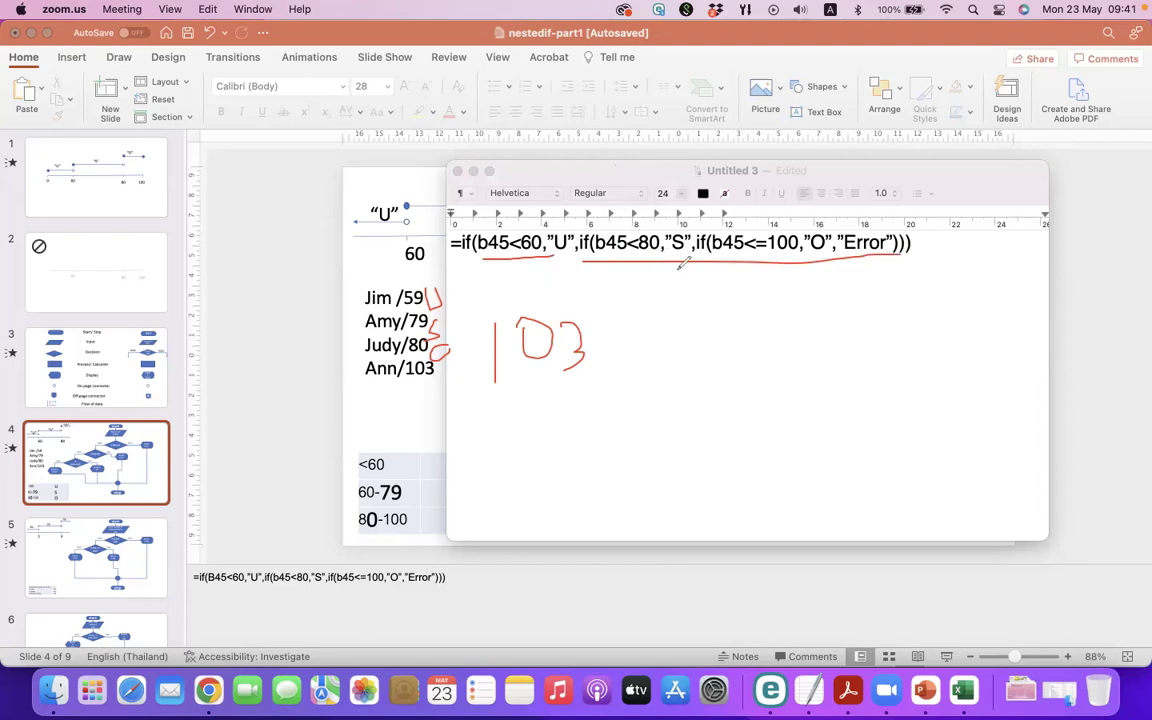
pyautogui.moveTo(698, 277); pyautogui.dragTo(906, 260)
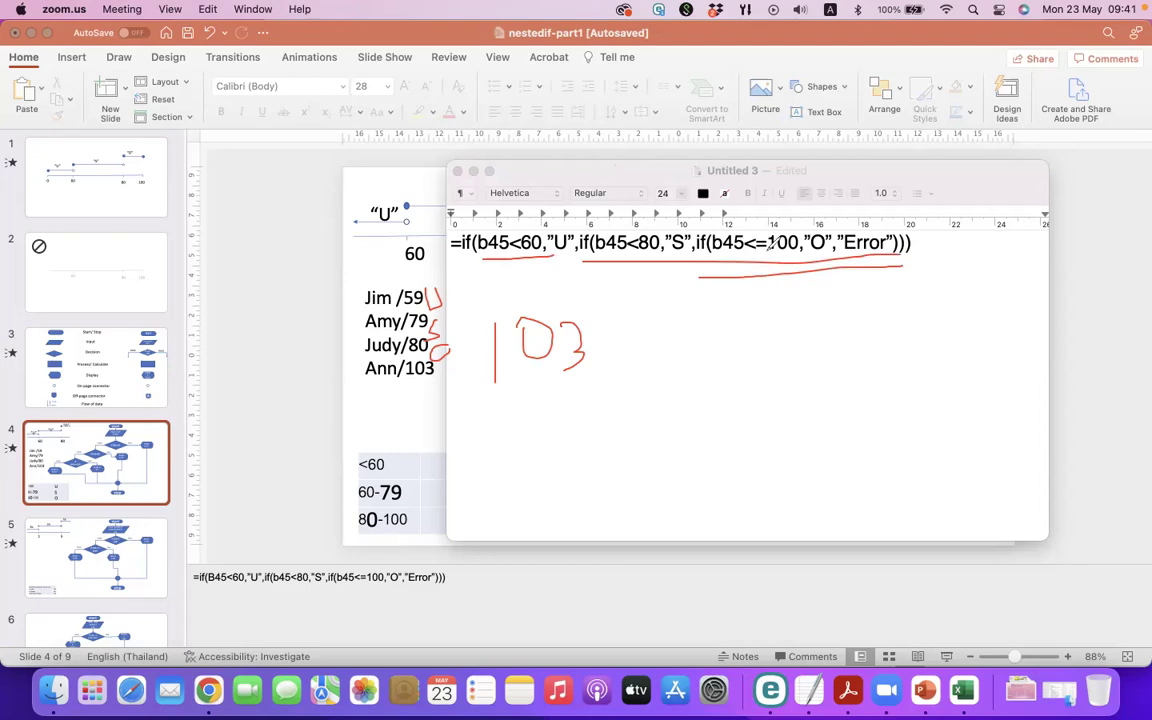
pyautogui.moveTo(840, 289)
pyautogui.mouseDown()
pyautogui.moveTo(900, 286)
pyautogui.moveTo(890, 222)
pyautogui.moveTo(836, 235)
pyautogui.moveTo(840, 300)
pyautogui.moveTo(900, 268)
pyautogui.mouseUp()
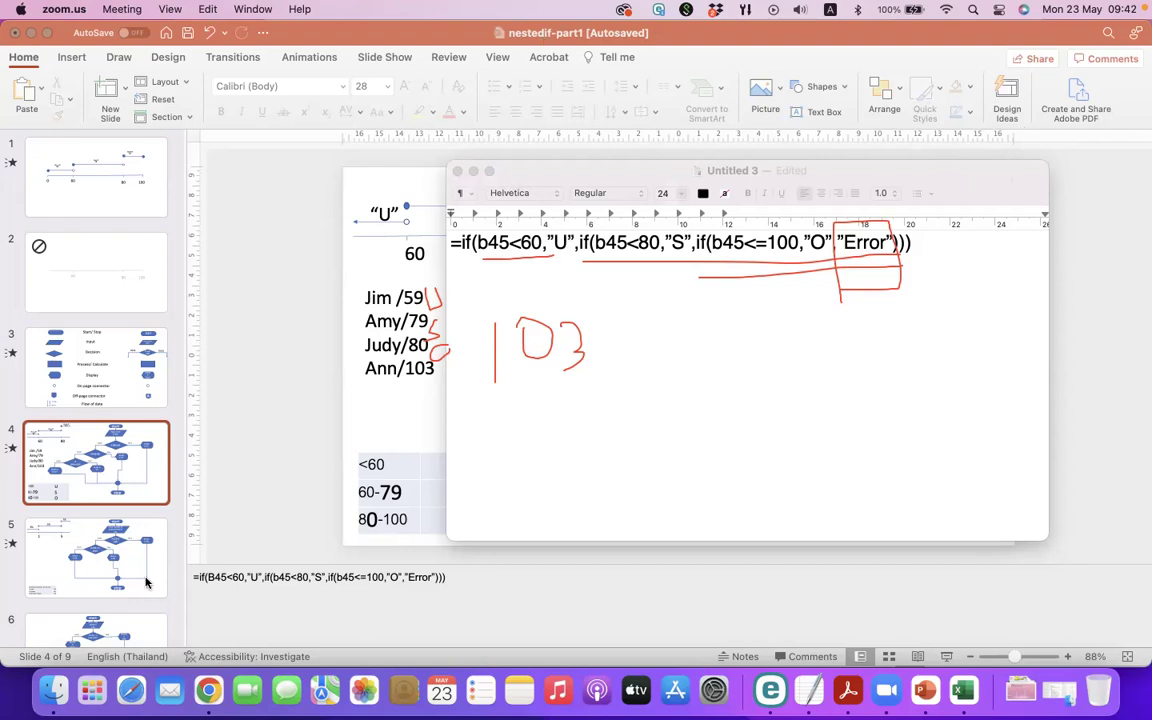
# Step: Look over the years-worked bonus flowchart on slide 5 and return to the grading flowchart on slide 4
pyautogui.scroll(-2, 108, 624)
pyautogui.click(104, 468)
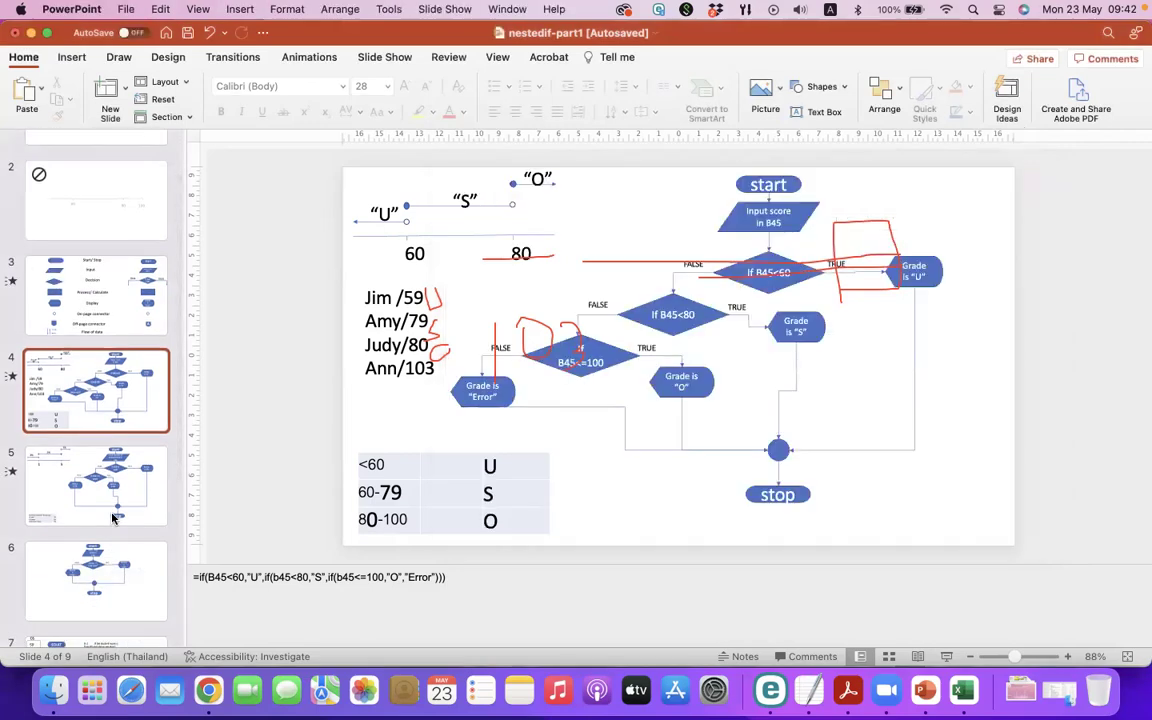
pyautogui.click(116, 513)
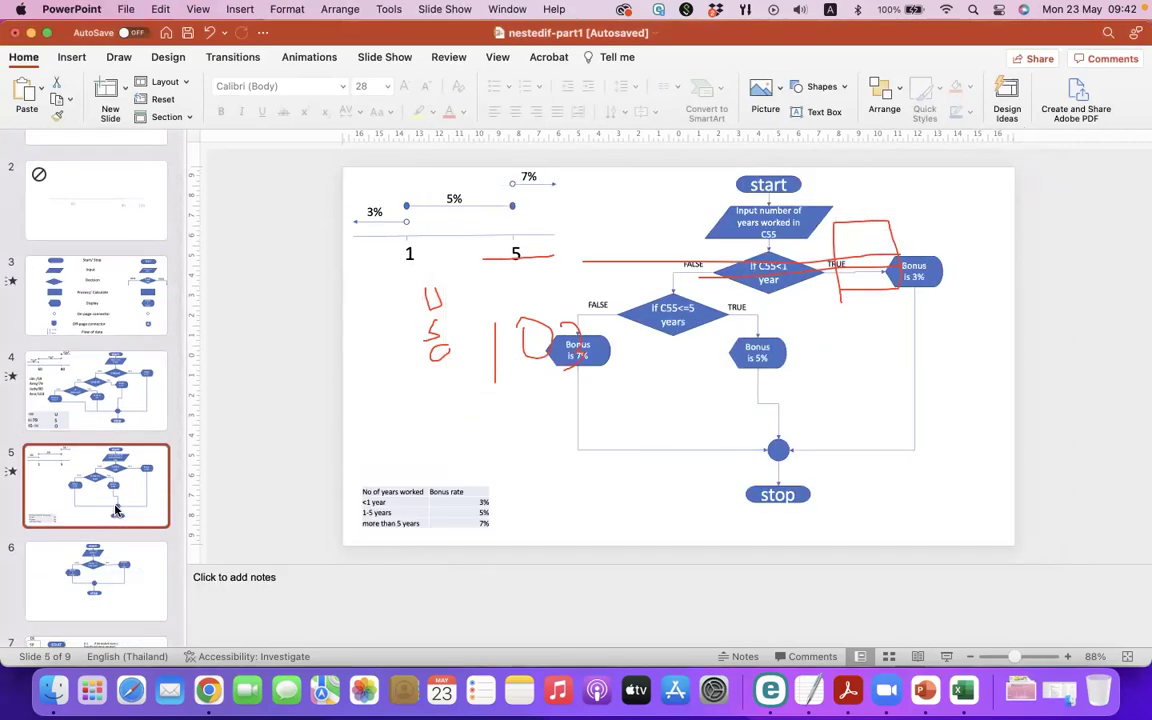
pyautogui.click(110, 393)
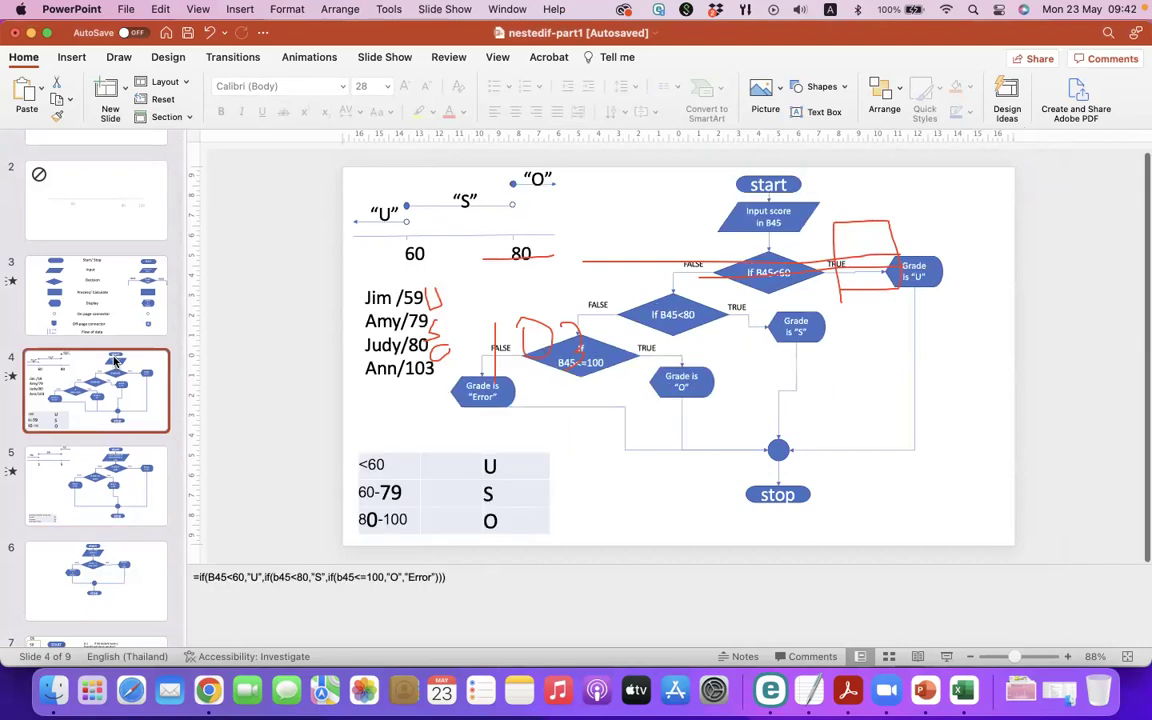
pyautogui.scroll(2, 164, 491)
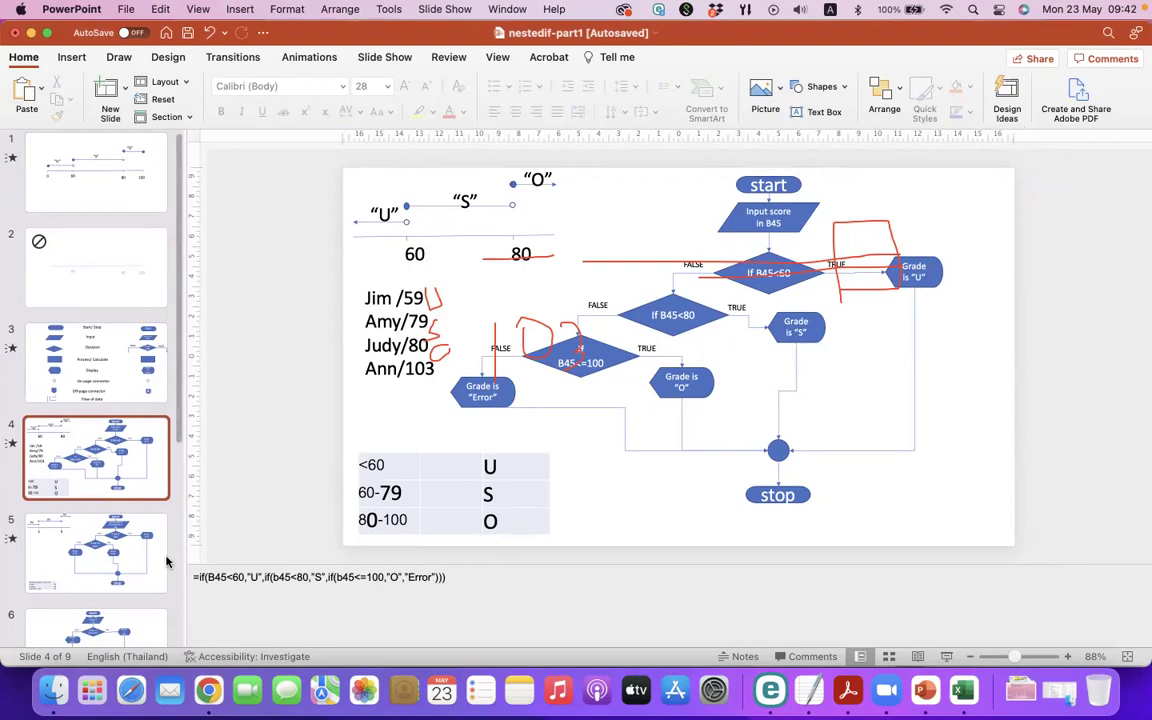
pyautogui.click(122, 570)
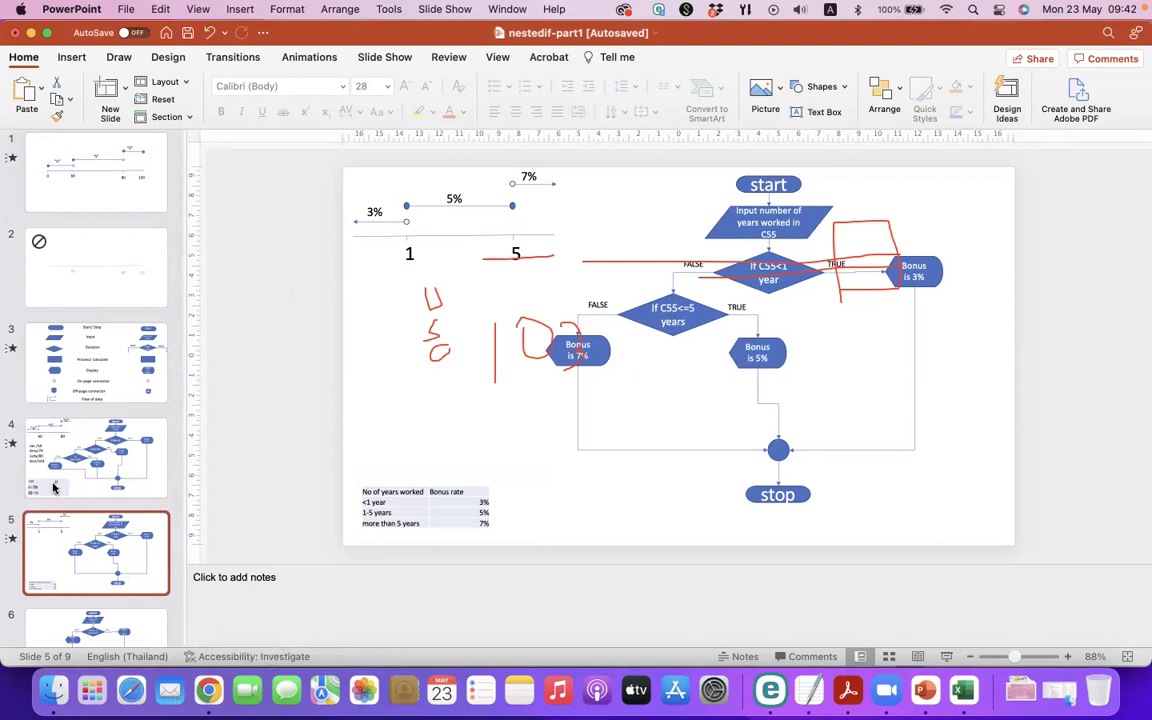
pyautogui.click(84, 476)
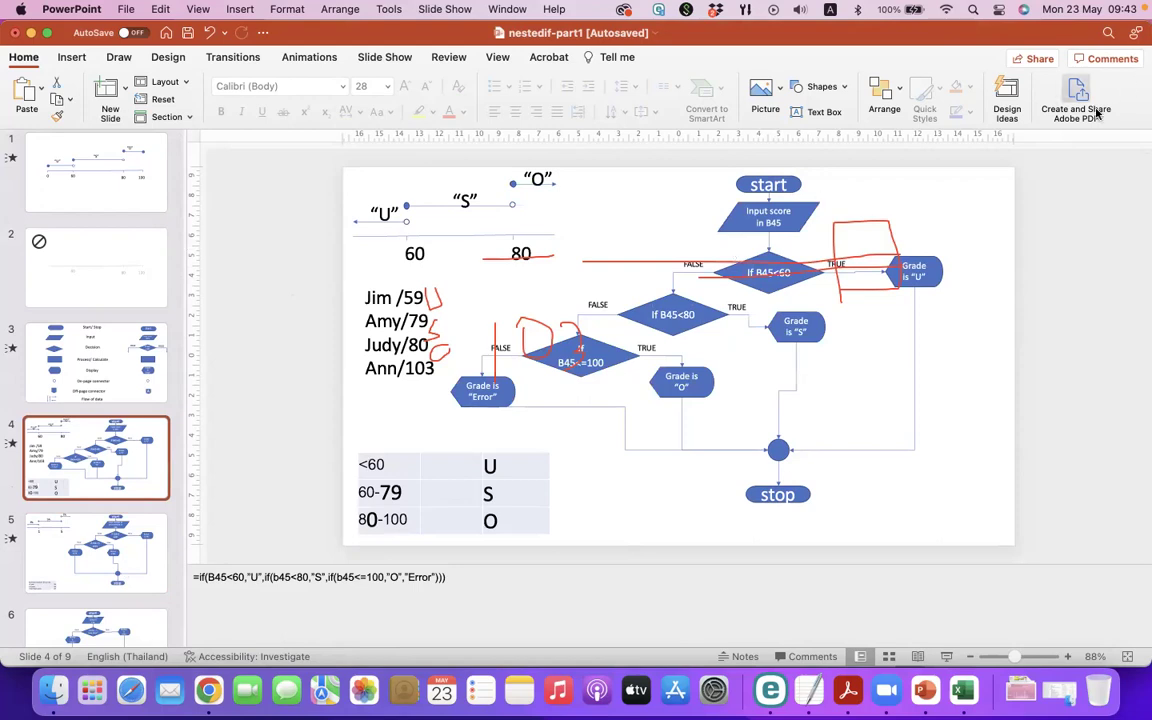
pyautogui.press('super+z')
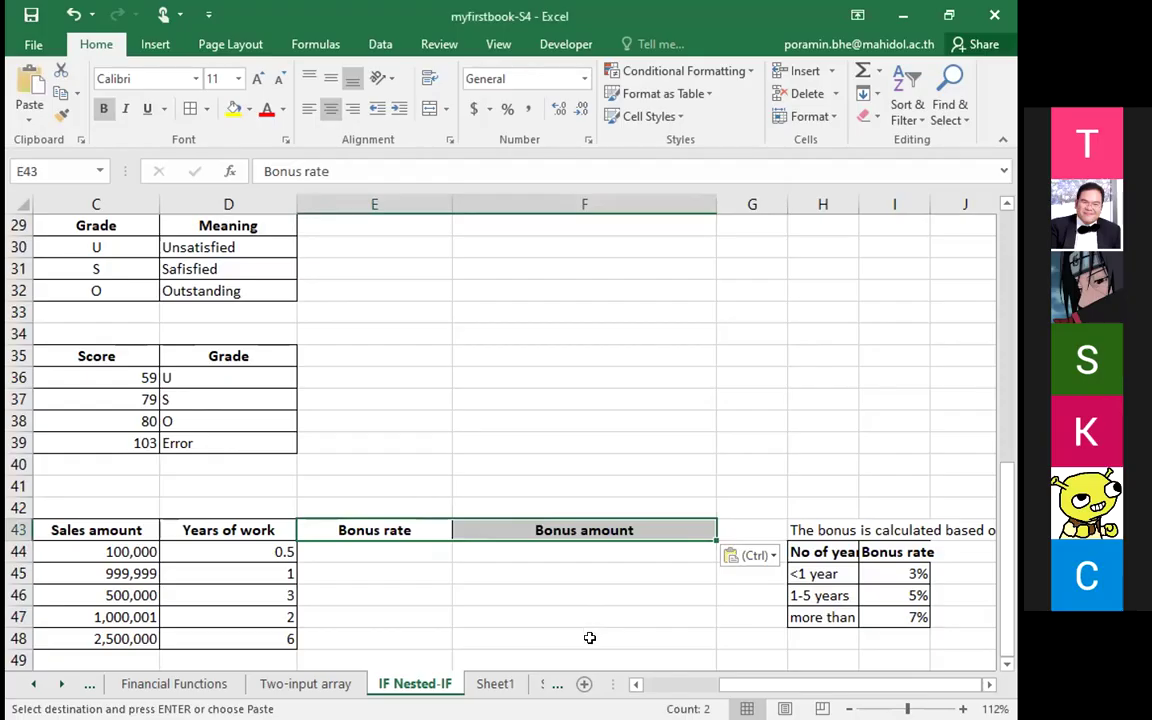
# Step: Switch to the Excel workbook, cancel the pending copy, and examine the Bonus of employee table from its first column
pyautogui.moveTo(589, 638); pyautogui.dragTo(386, 530)
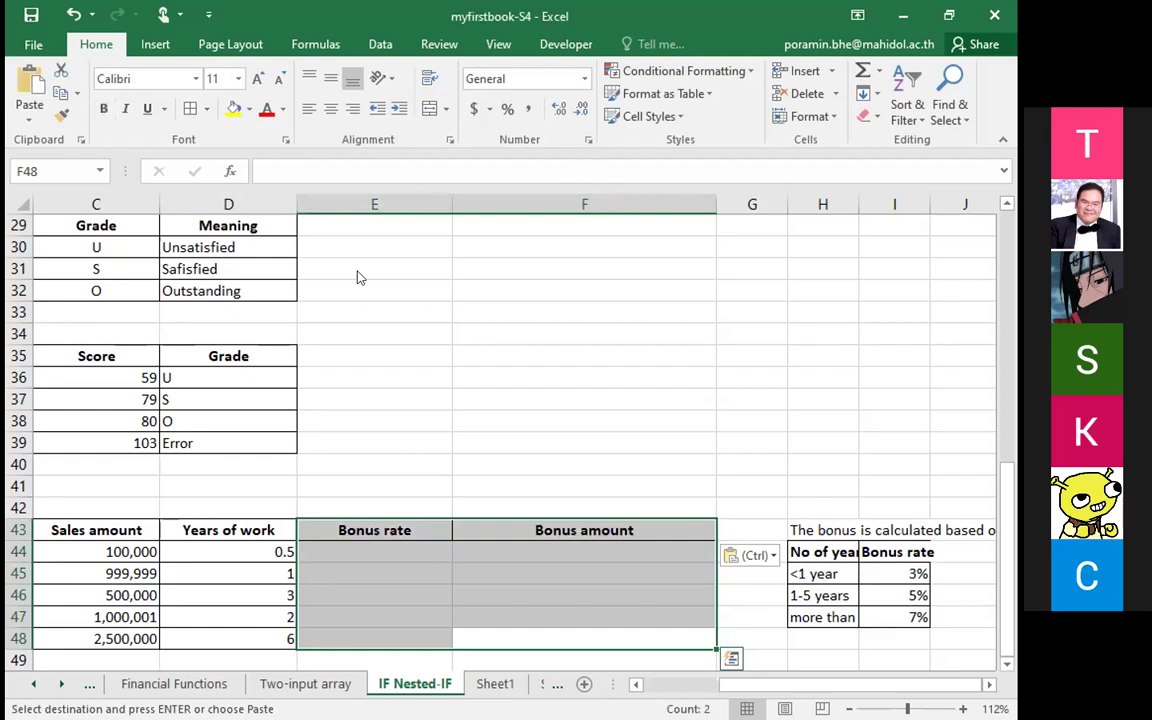
pyautogui.press('Escape')
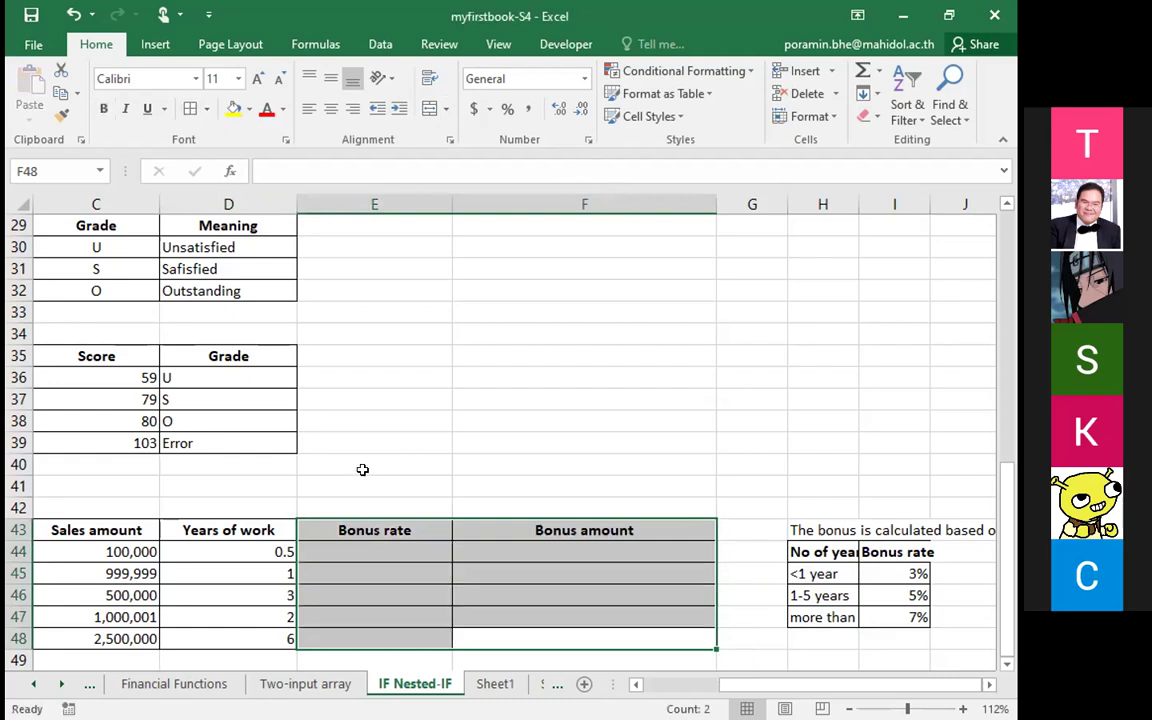
pyautogui.click(369, 476)
pyautogui.press('Left')
pyautogui.press('Left')
pyautogui.press('Left')
pyautogui.press('Left')
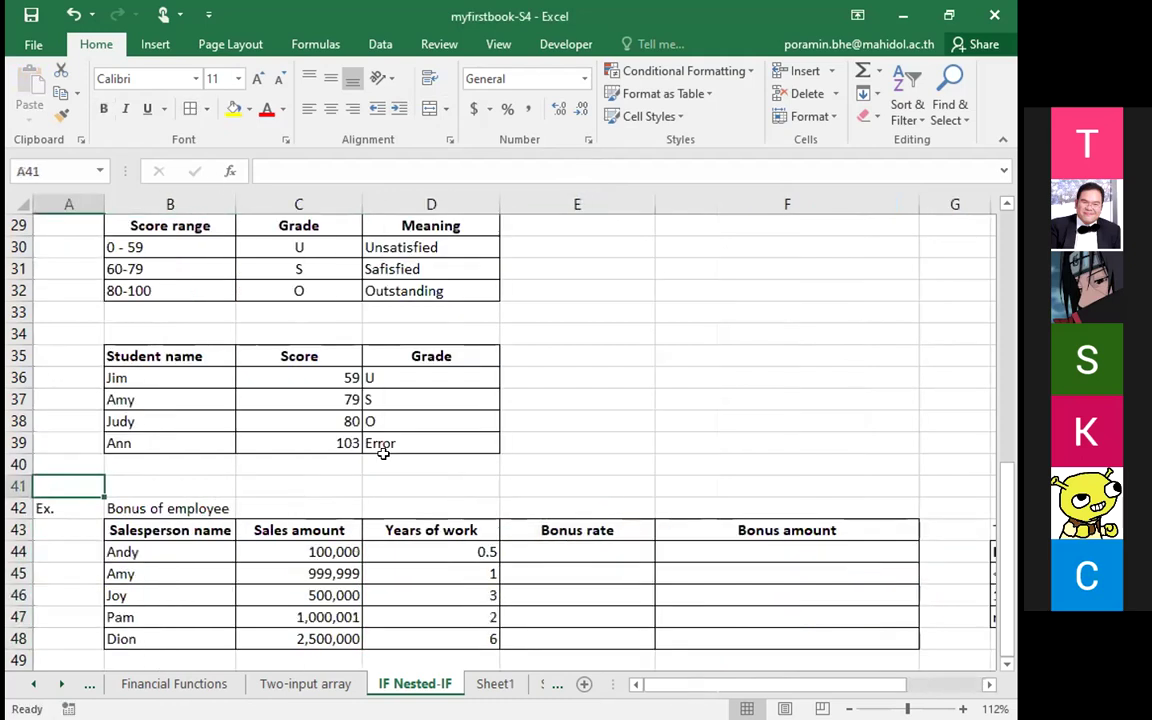
pyautogui.press('Right')
pyautogui.press('Down')
pyautogui.press('Down')
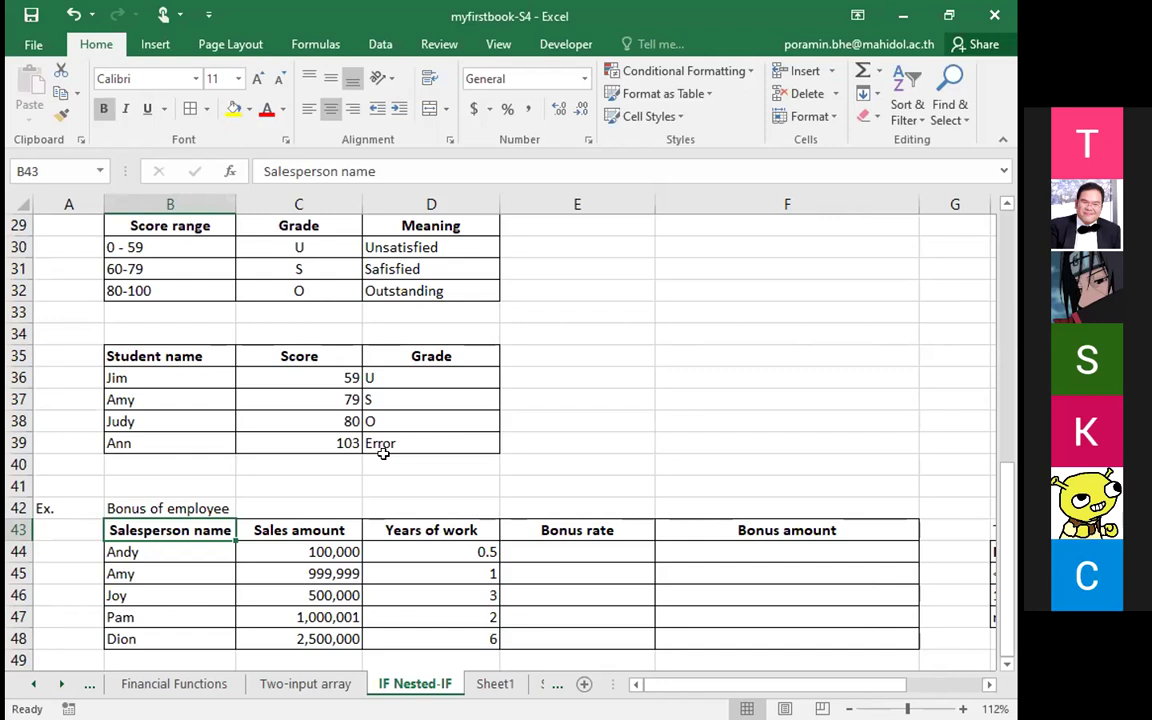
# Step: Examine the rule in H43 and the bonus-rate table by number of years worked below it
pyautogui.press('Right')
pyautogui.press('Right')
pyautogui.press('Right')
pyautogui.press('Right')
pyautogui.press('Right')
pyautogui.press('Right')
pyautogui.press('Right')
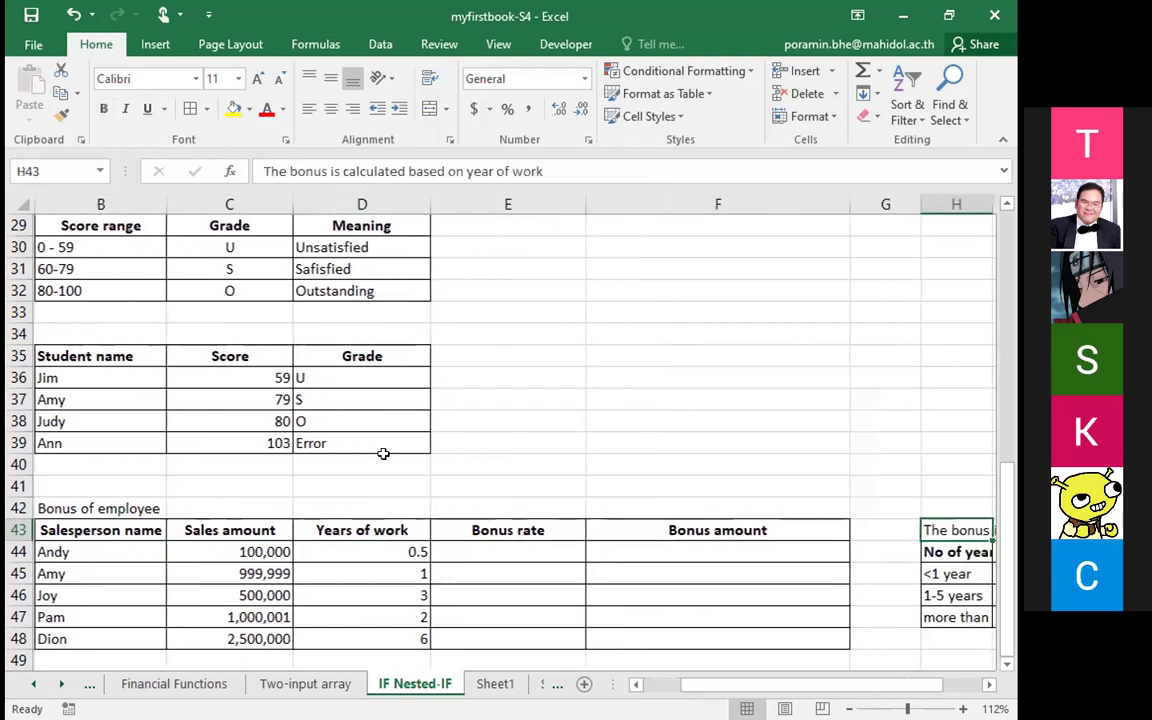
pyautogui.press('Left')
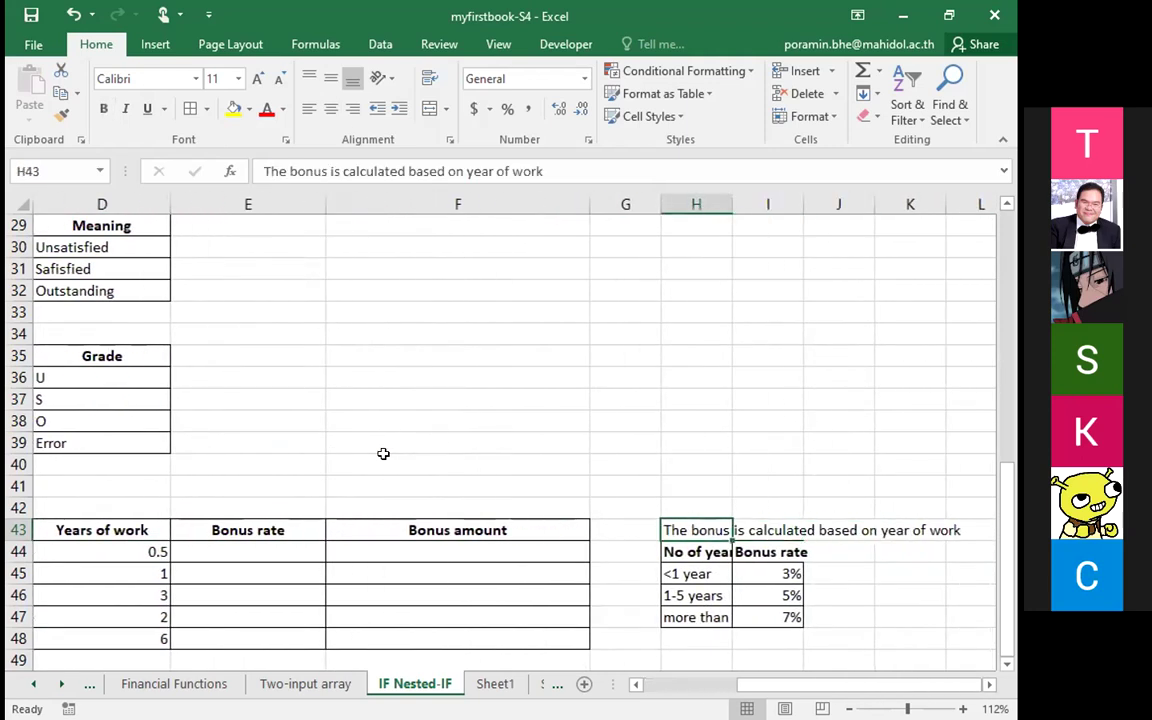
pyautogui.press('Down')
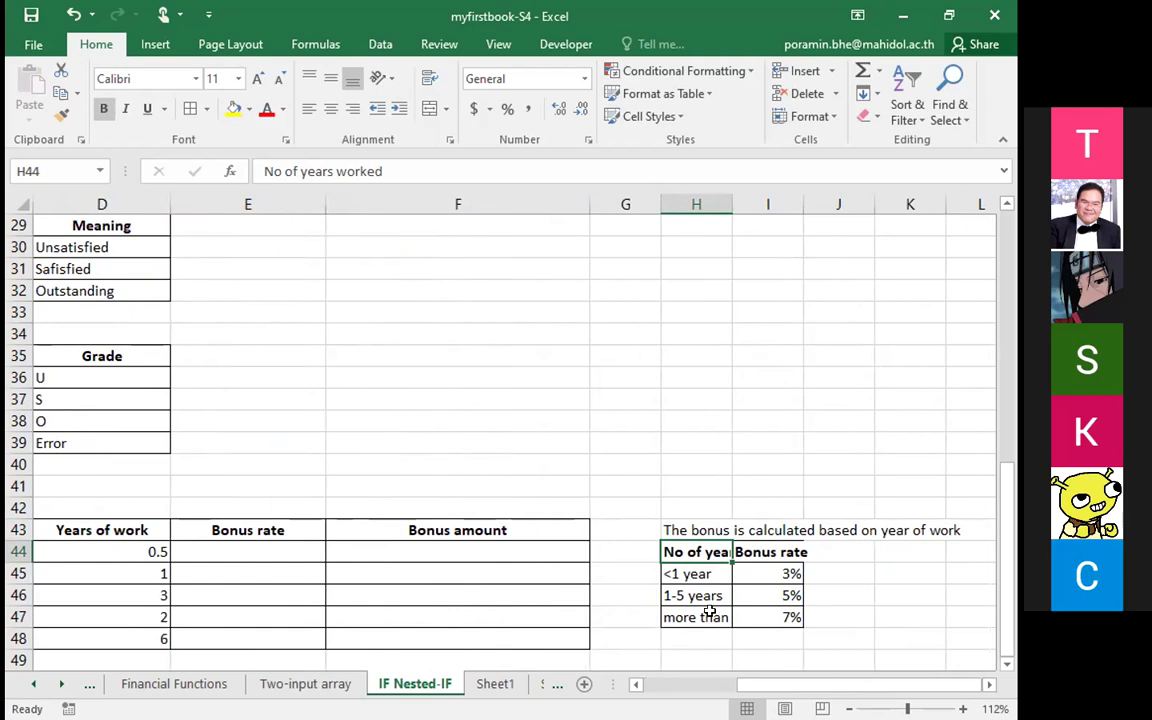
# Step: Fill the Bonus rate cells E44:E48 with yellow
pyautogui.press('Left')
pyautogui.press('Left')
pyautogui.press('Left')
pyautogui.press('Left')
pyautogui.press('Right')
pyautogui.hotkey('shift', 'Down')
pyautogui.hotkey('shift', 'Down')
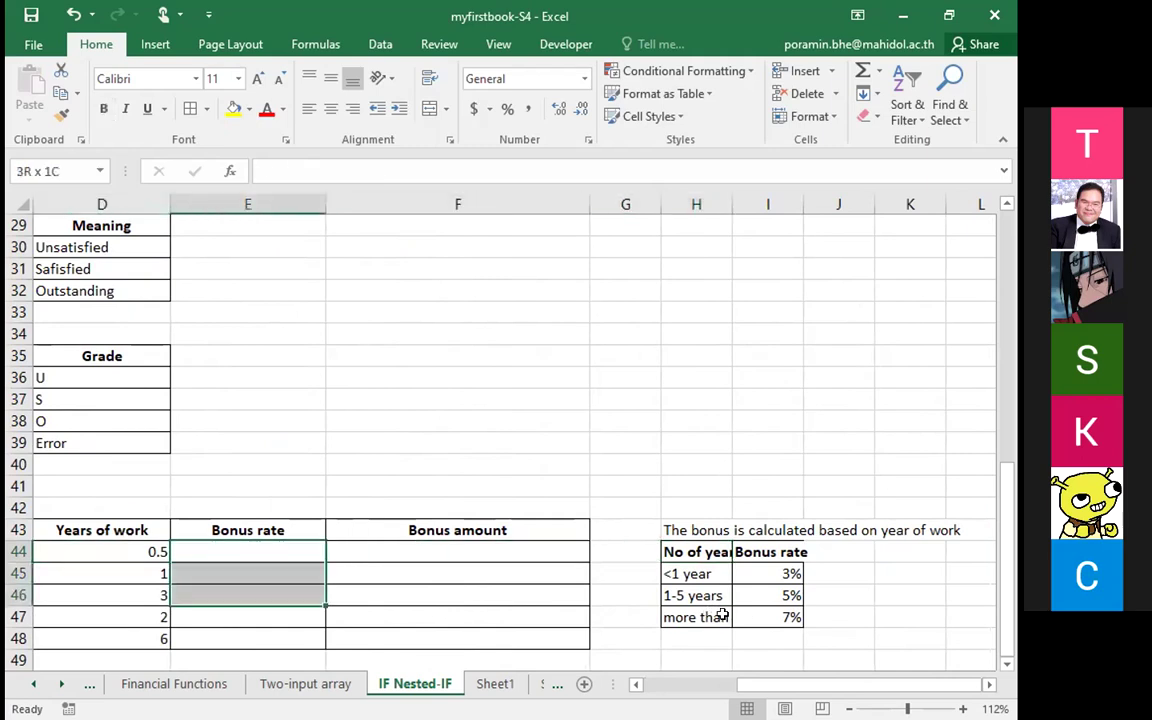
pyautogui.hotkey('shift', 'Down')
pyautogui.hotkey('shift', 'Down')
pyautogui.scroll(2, 730, 609)
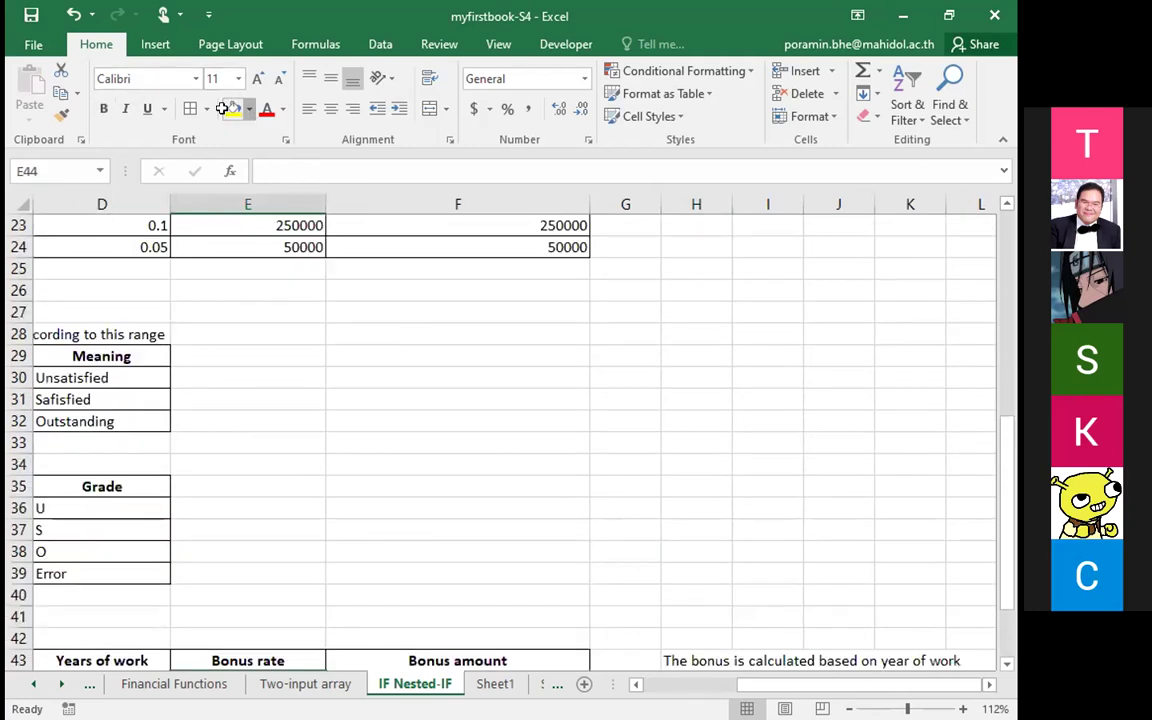
pyautogui.click(229, 108)
pyautogui.click(442, 481)
pyautogui.moveTo(755, 684); pyautogui.dragTo(735, 684)
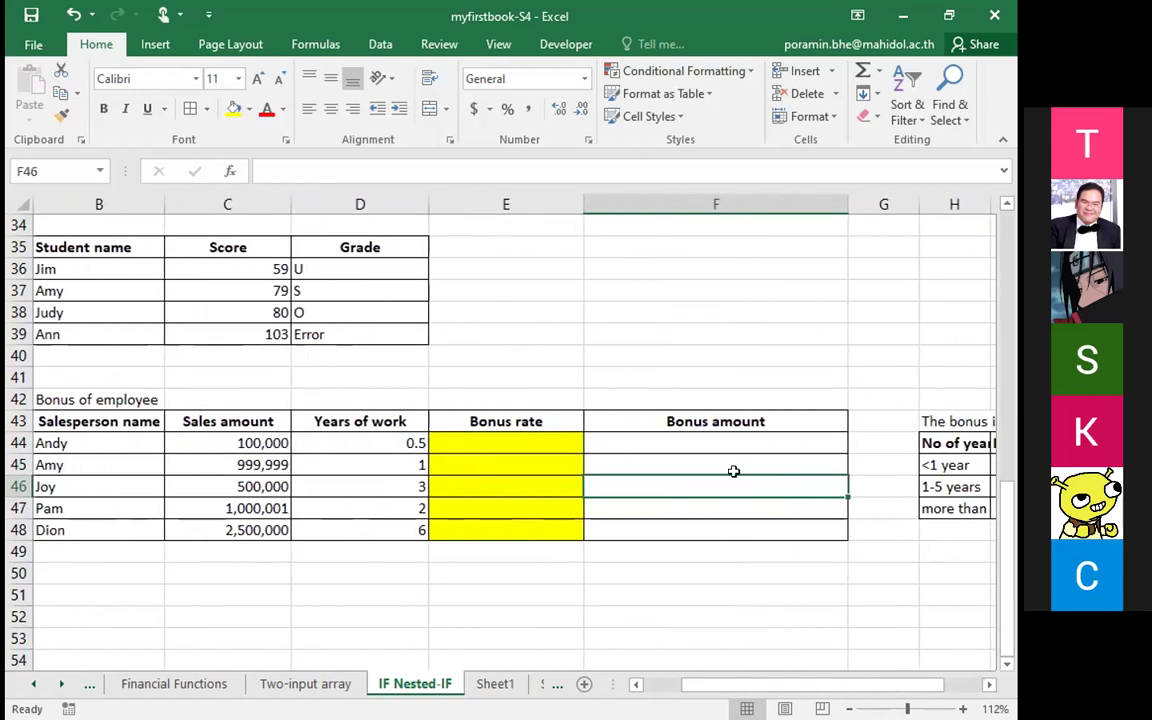
# Step: Examine the whole bonus example in B42:H48, including each salesperson's row down to row 48
pyautogui.click(738, 443)
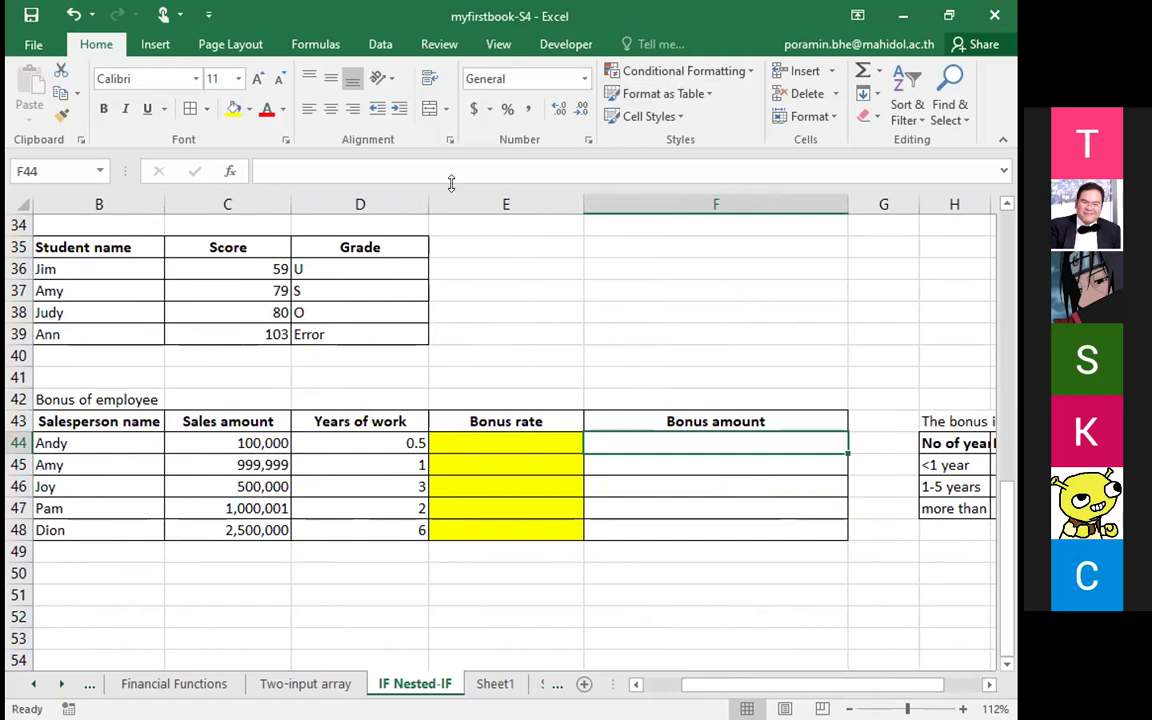
pyautogui.click(646, 22)
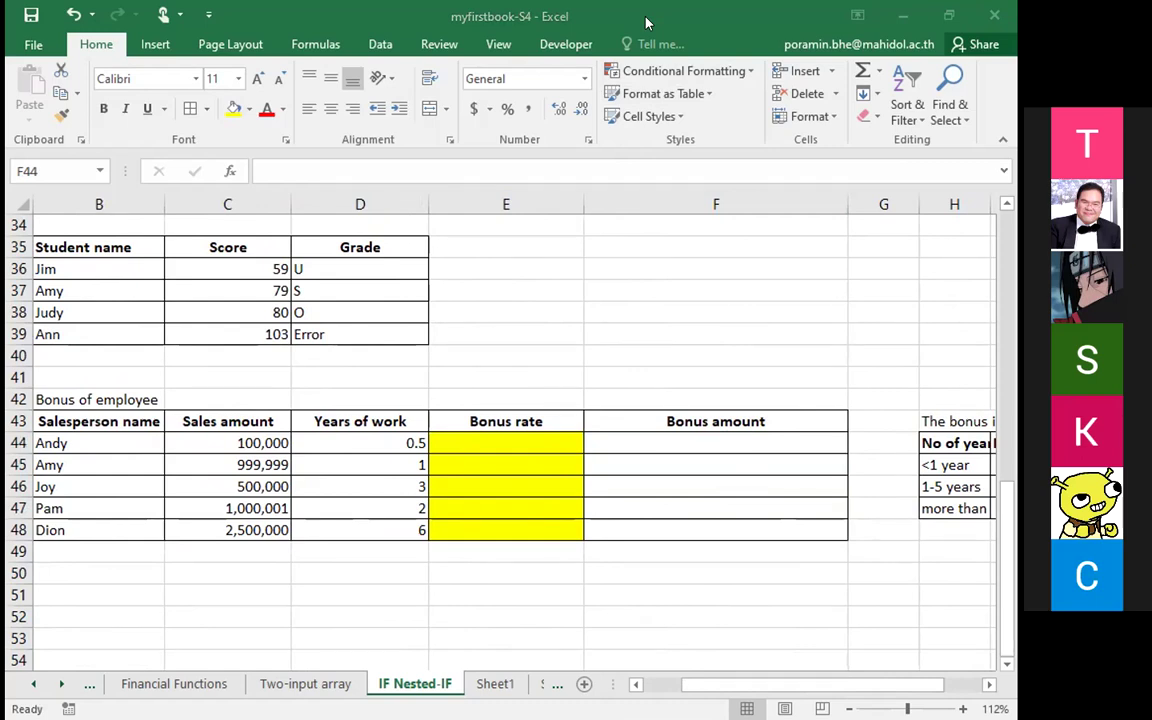
pyautogui.click(708, 688)
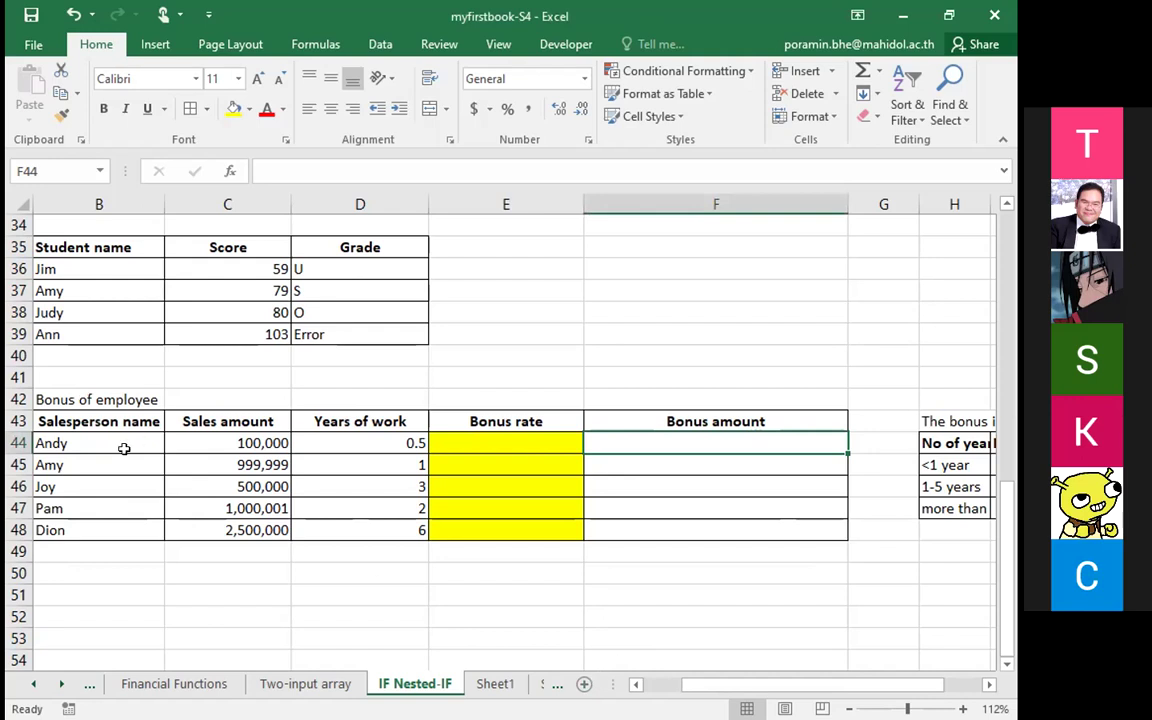
pyautogui.moveTo(48, 400); pyautogui.dragTo(928, 509)
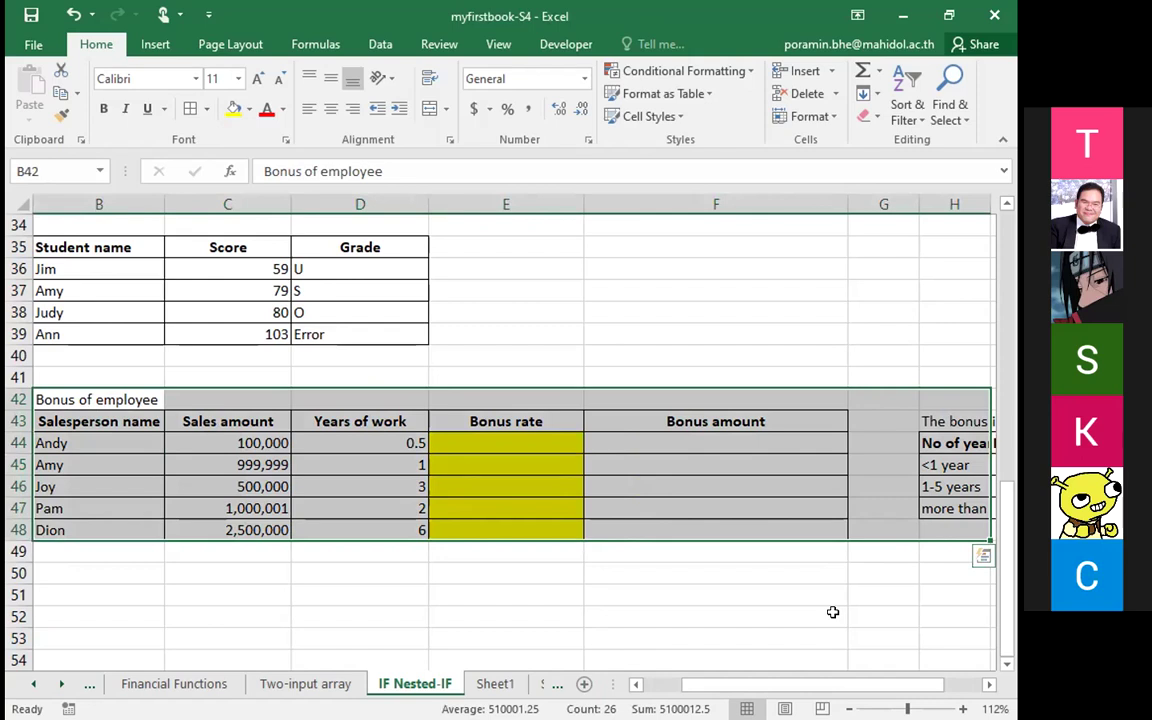
pyautogui.press('Left')
pyautogui.press('Right')
pyautogui.press('Down')
pyautogui.press('Down')
pyautogui.press('Down')
pyautogui.press('Down')
pyautogui.press('Down')
pyautogui.press('Down')
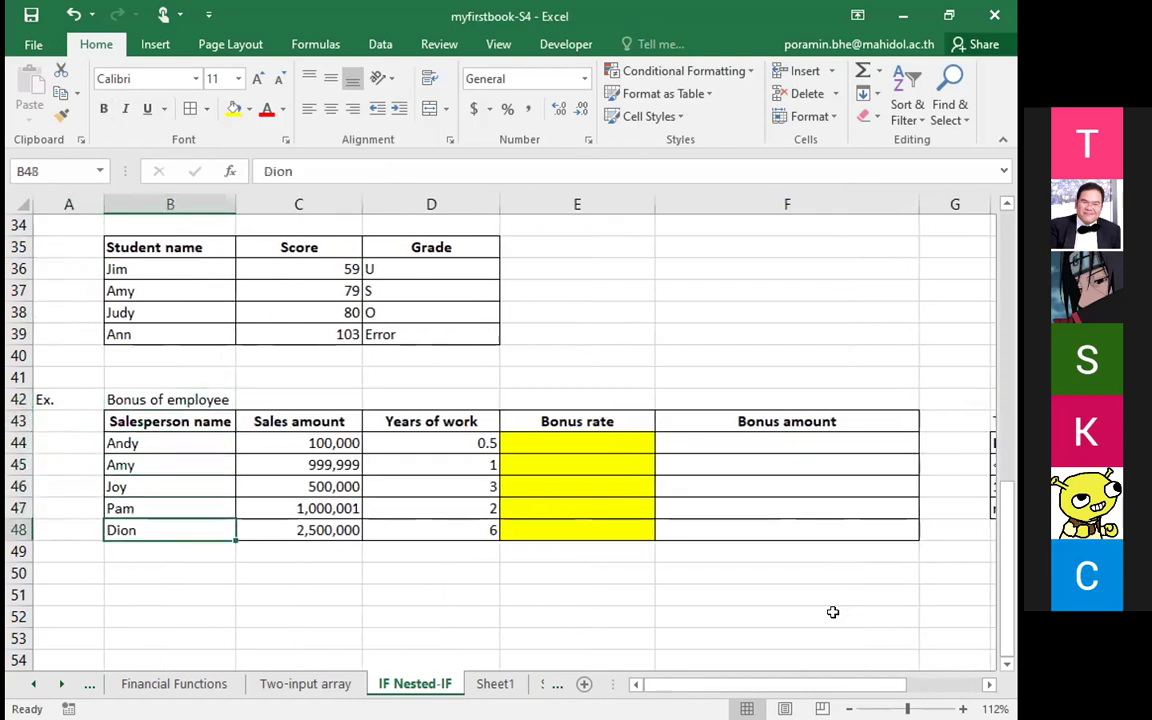